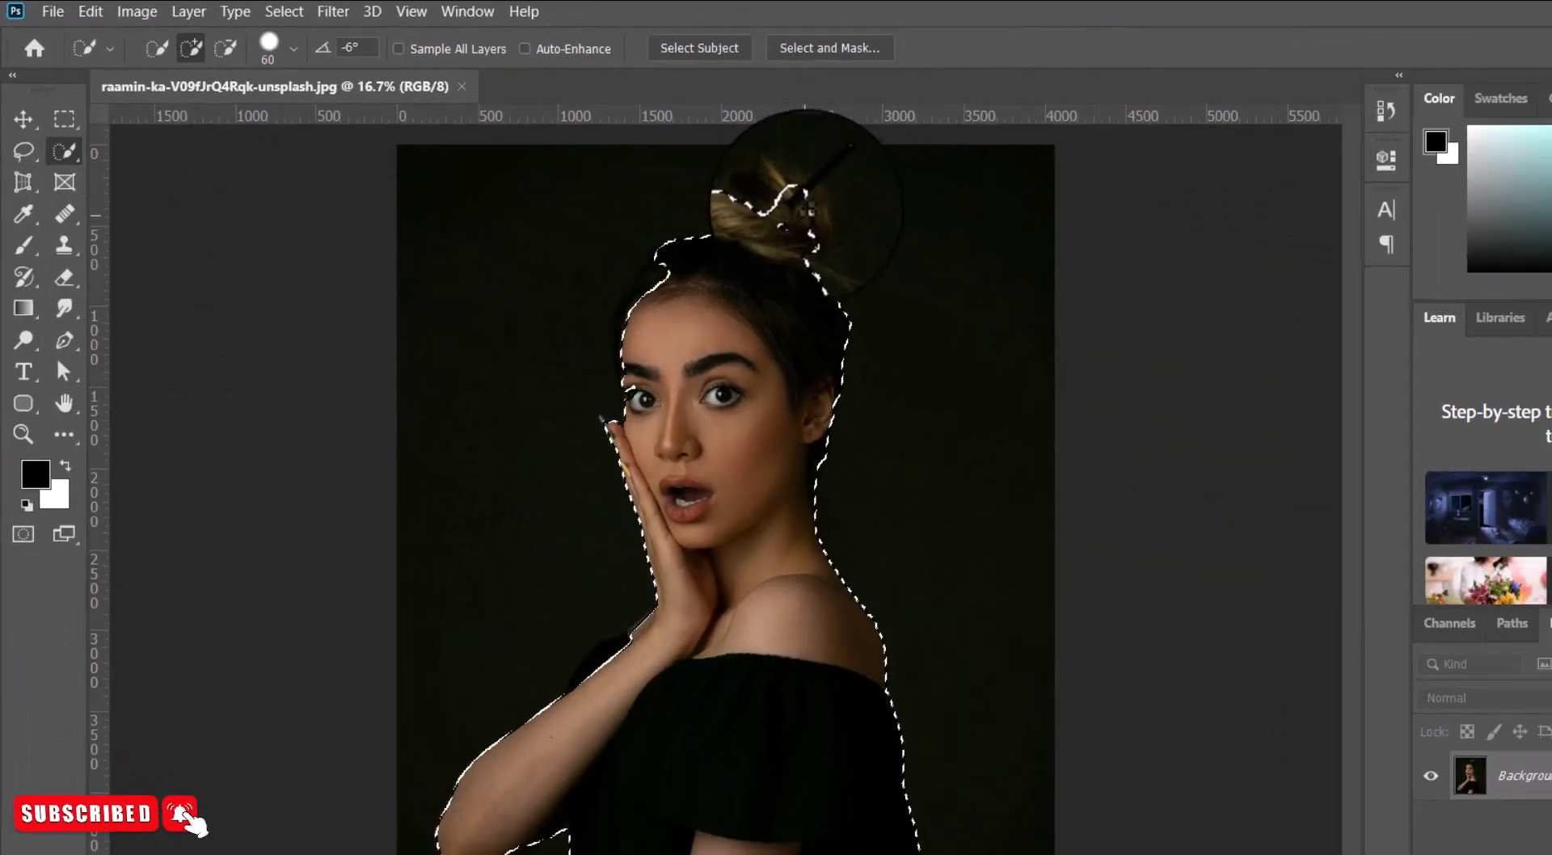
# Extend the selection over the woman's hair bun, feather its edge, and copy the selected woman to a new layer
pyautogui.moveTo(806, 206)
pyautogui.mouseDown()
pyautogui.moveTo(757, 207)
pyautogui.moveTo(800, 170)
pyautogui.mouseUp()
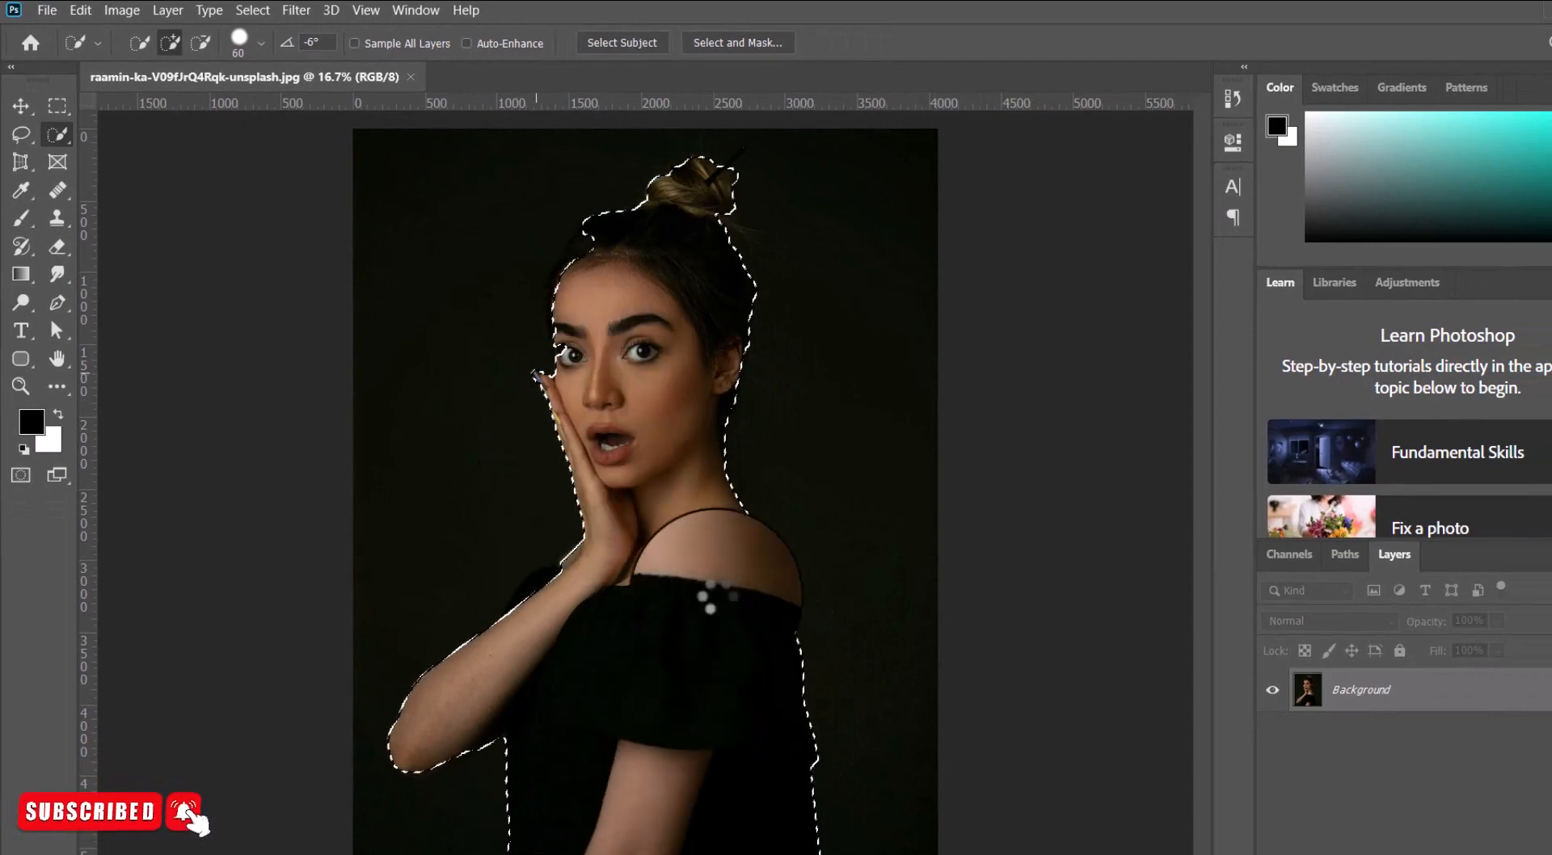
pyautogui.rightClick(653, 305)
pyautogui.click(702, 355)
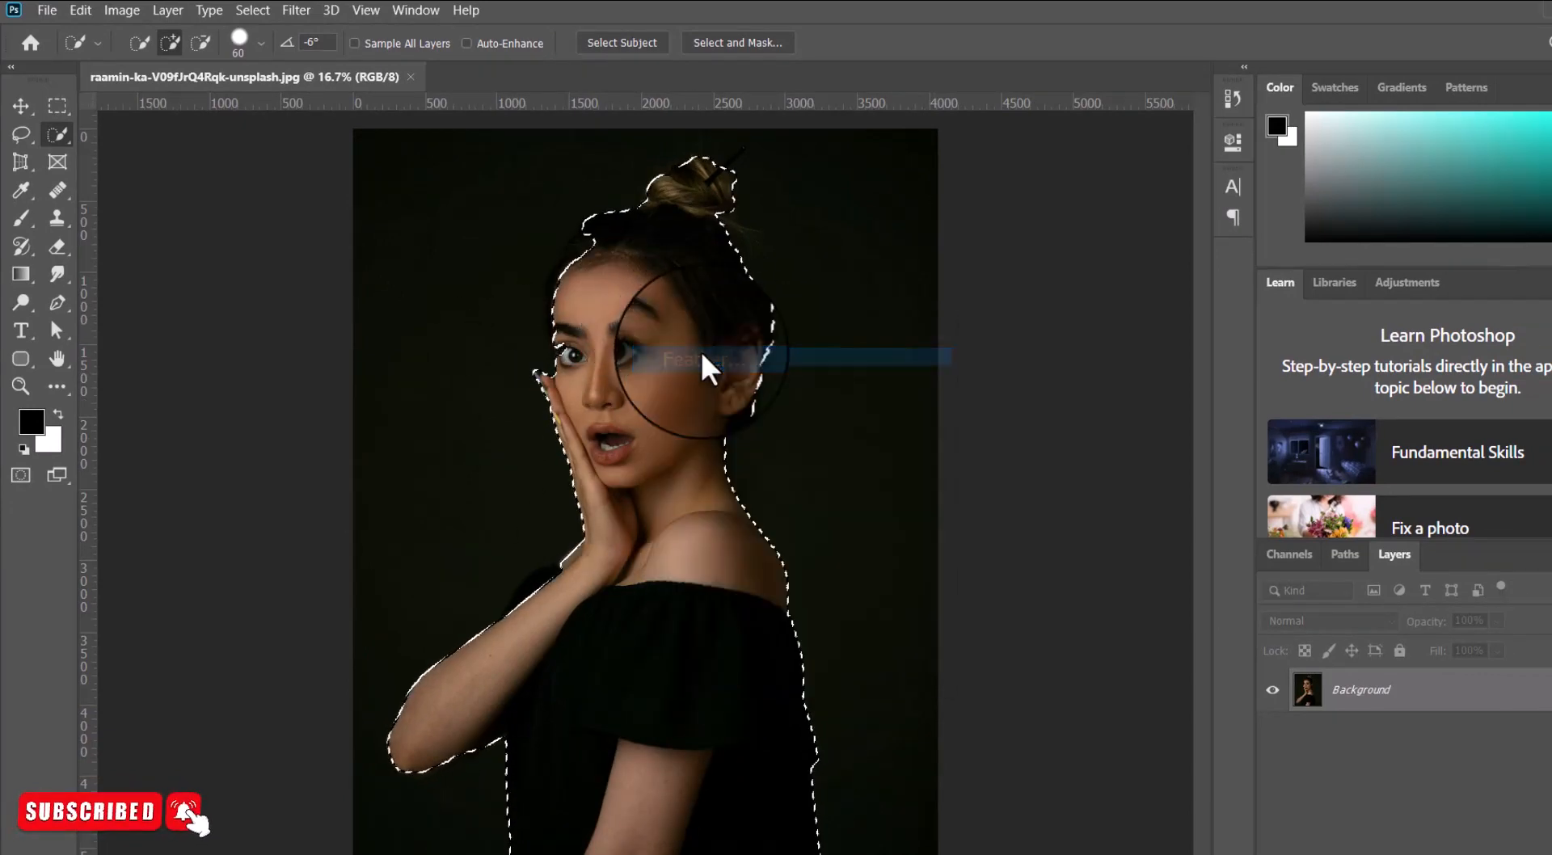
pyautogui.click(807, 252)
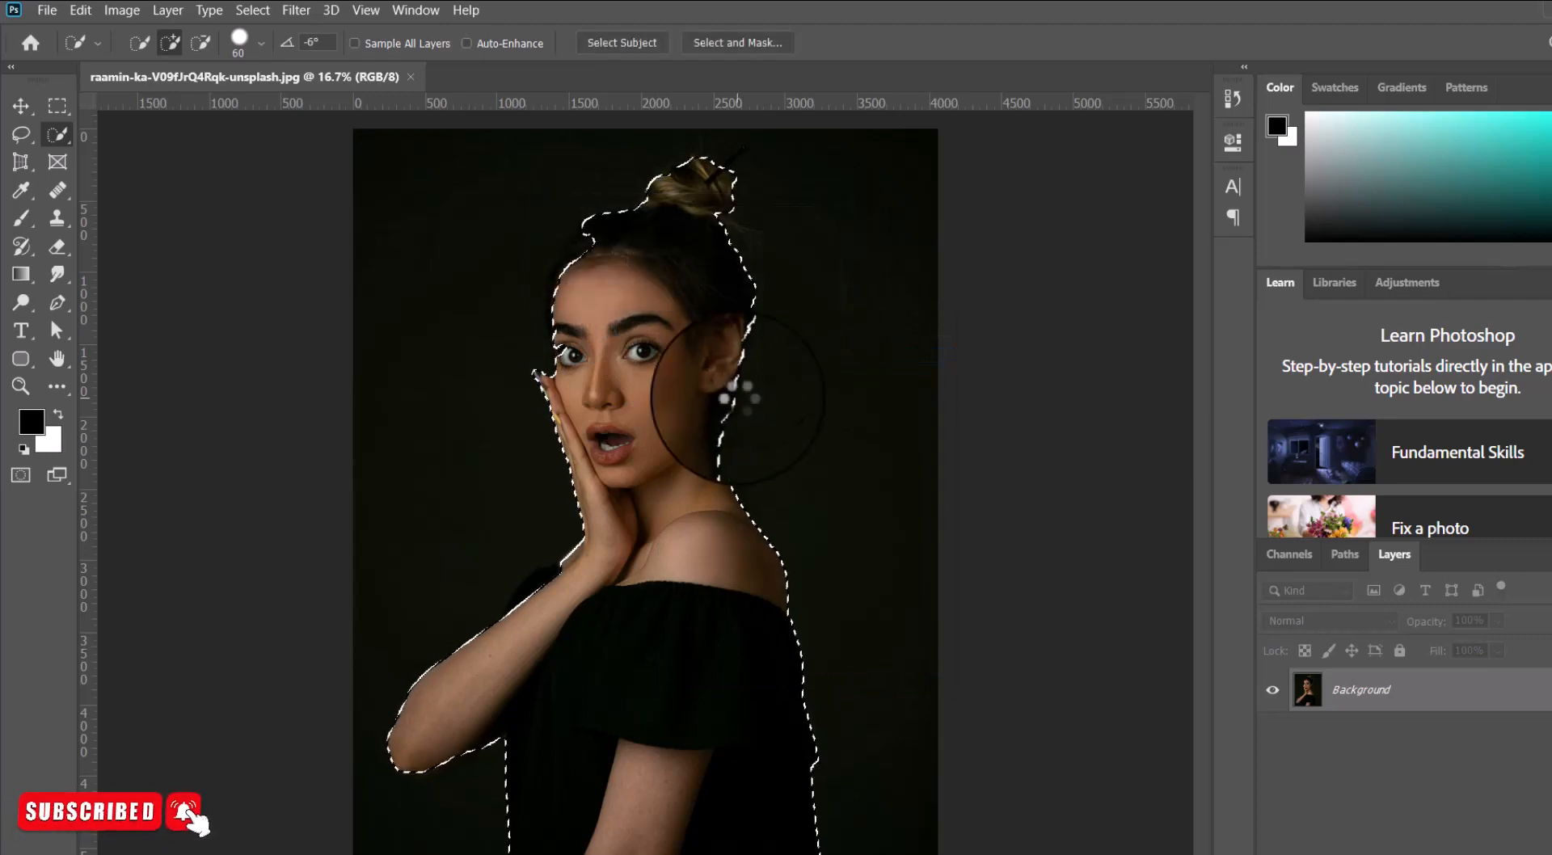
pyautogui.hotkey('ctrl', 'j')
pyautogui.press('v')
# Add the white Impact text PHOTOSHOPTUTORIAL on the woman's forehead and set its size to 72 pt
pyautogui.click(21, 331)
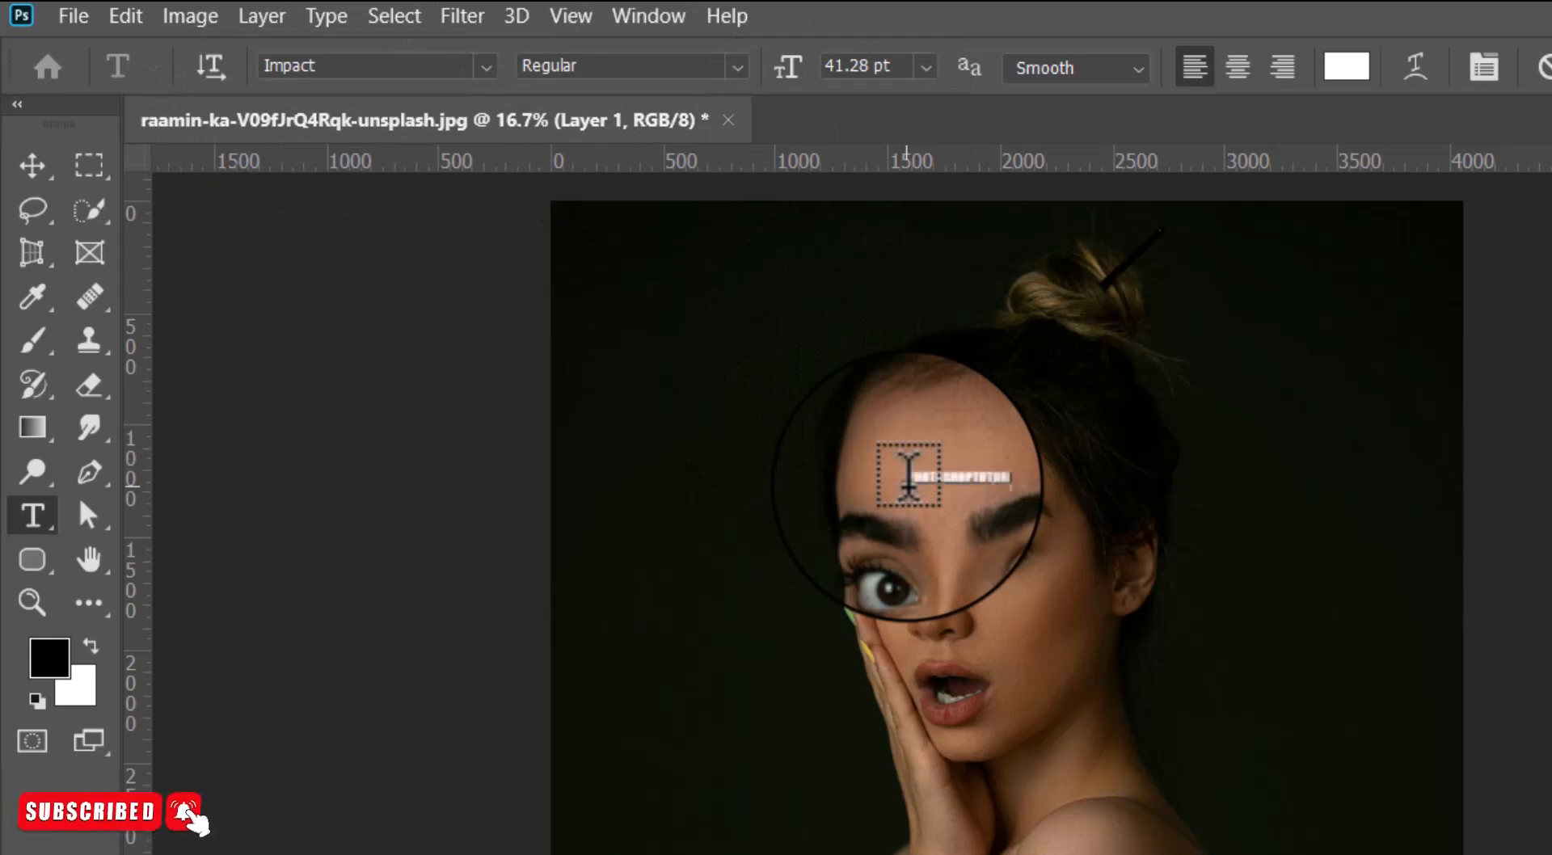
pyautogui.click(926, 66)
pyautogui.click(866, 432)
pyautogui.click(33, 166)
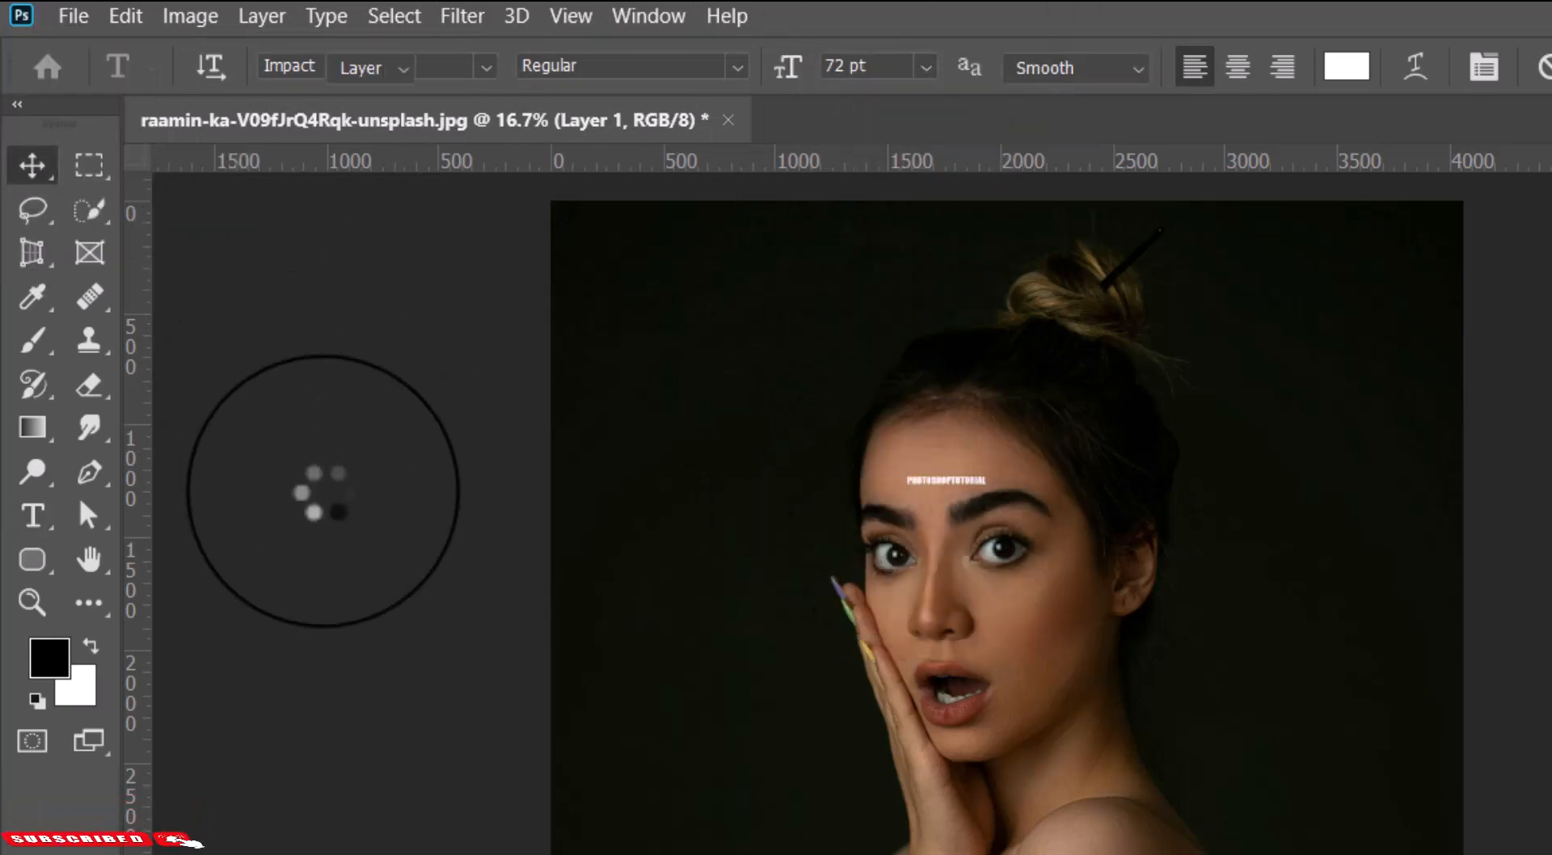
# Scale the text up to about 510 pt and move it to the photo's upper edge, starting at the photo's left border
pyautogui.hotkey('ctrl', 't')
pyautogui.moveTo(1044, 467); pyautogui.dragTo(1551, 269)
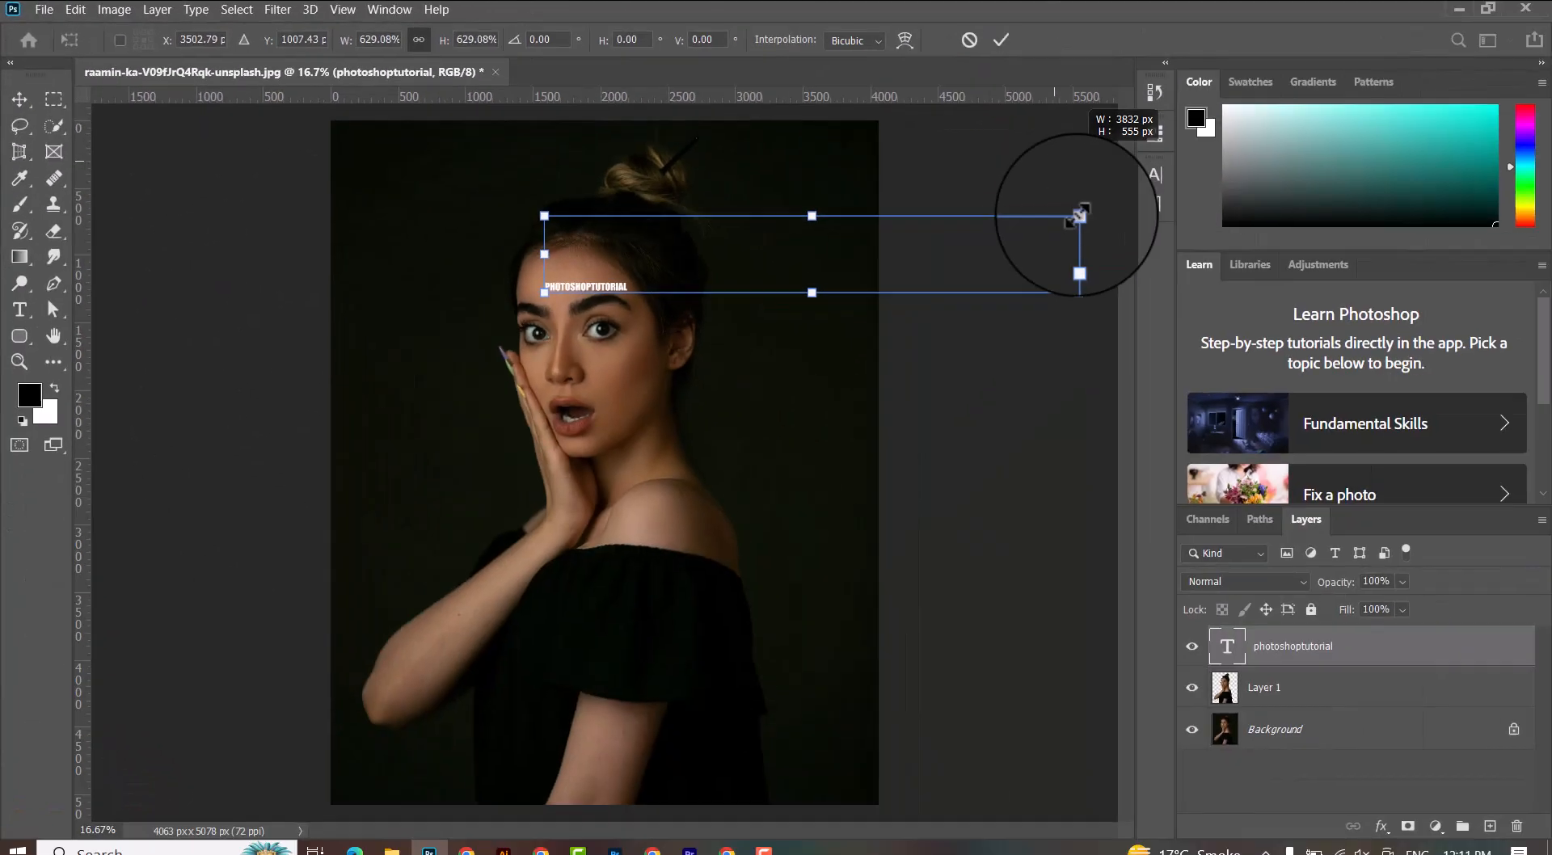
pyautogui.moveTo(1081, 217); pyautogui.dragTo(1156, 204)
pyautogui.press('Return')
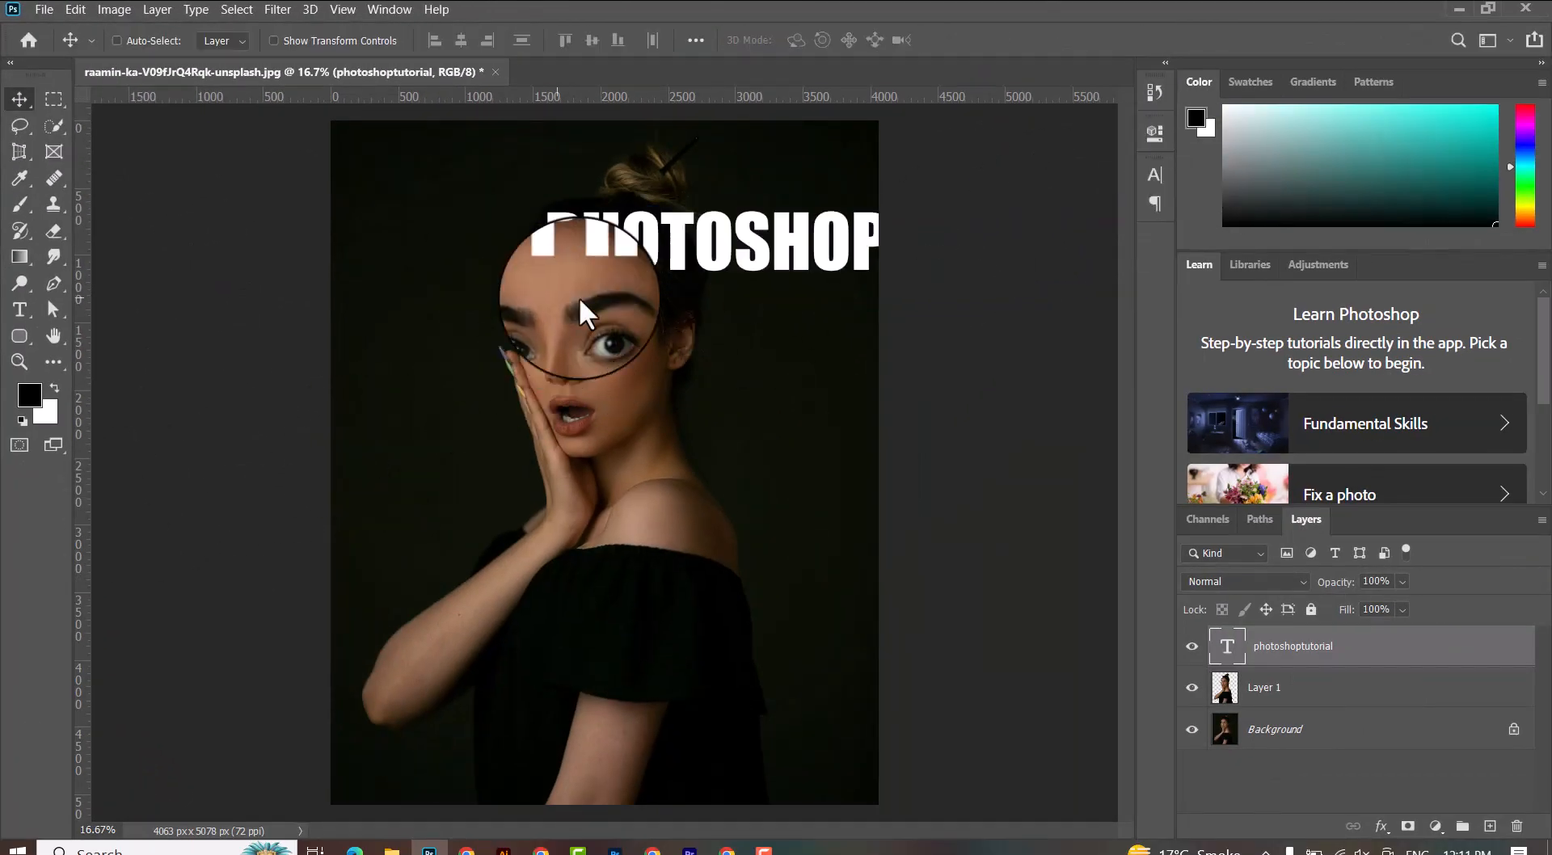
pyautogui.moveTo(606, 259); pyautogui.dragTo(206, 128)
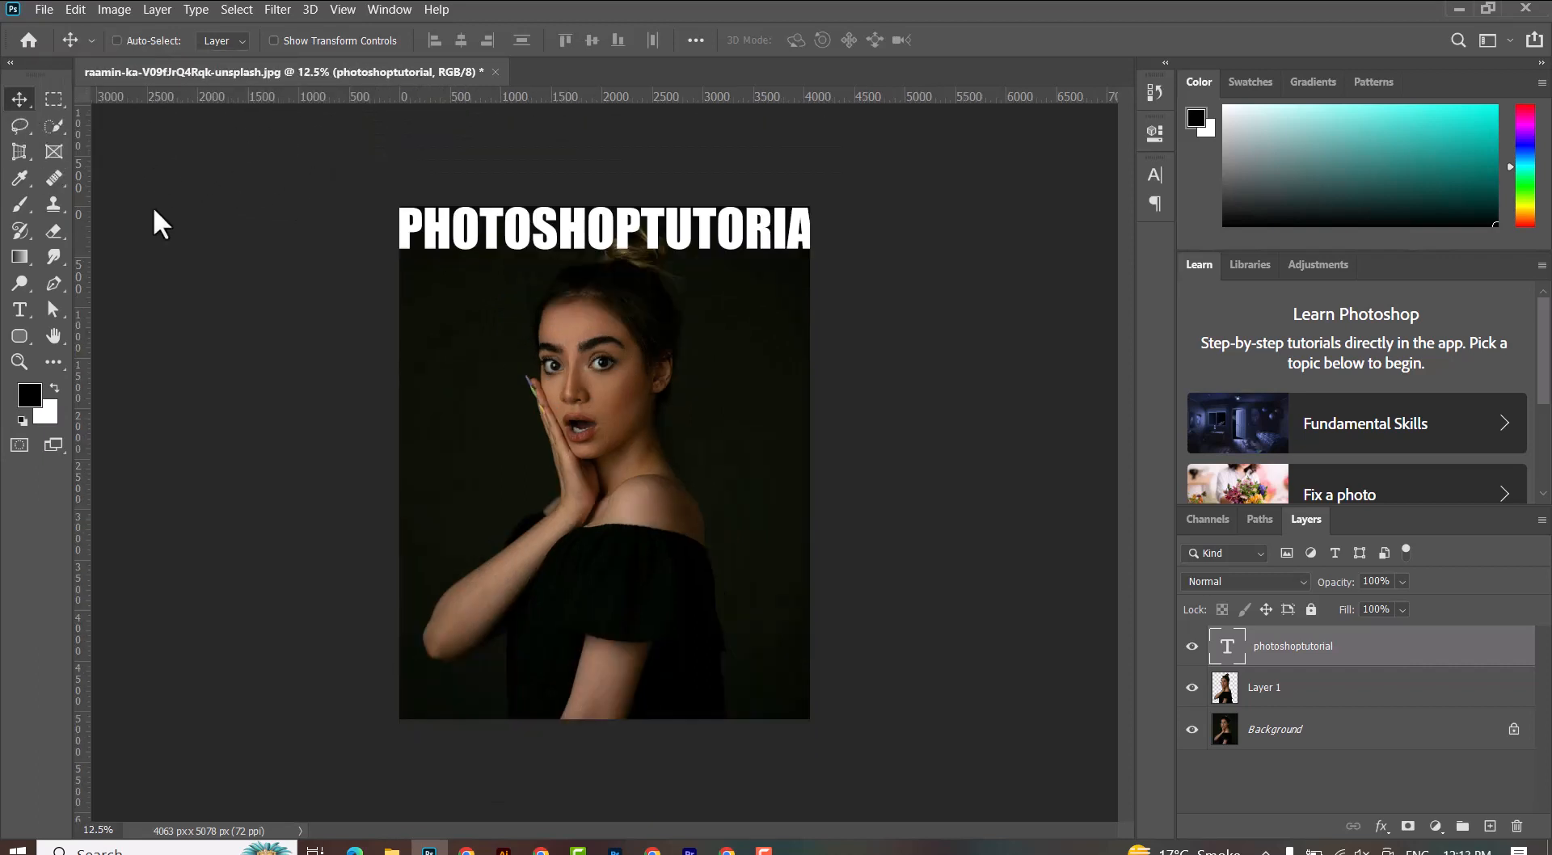
# Copy the PHOTOSHOPTUTORIAL line and paste it repeatedly below itself to make eleven rows covering the photo
pyautogui.doubleClick(603, 219)
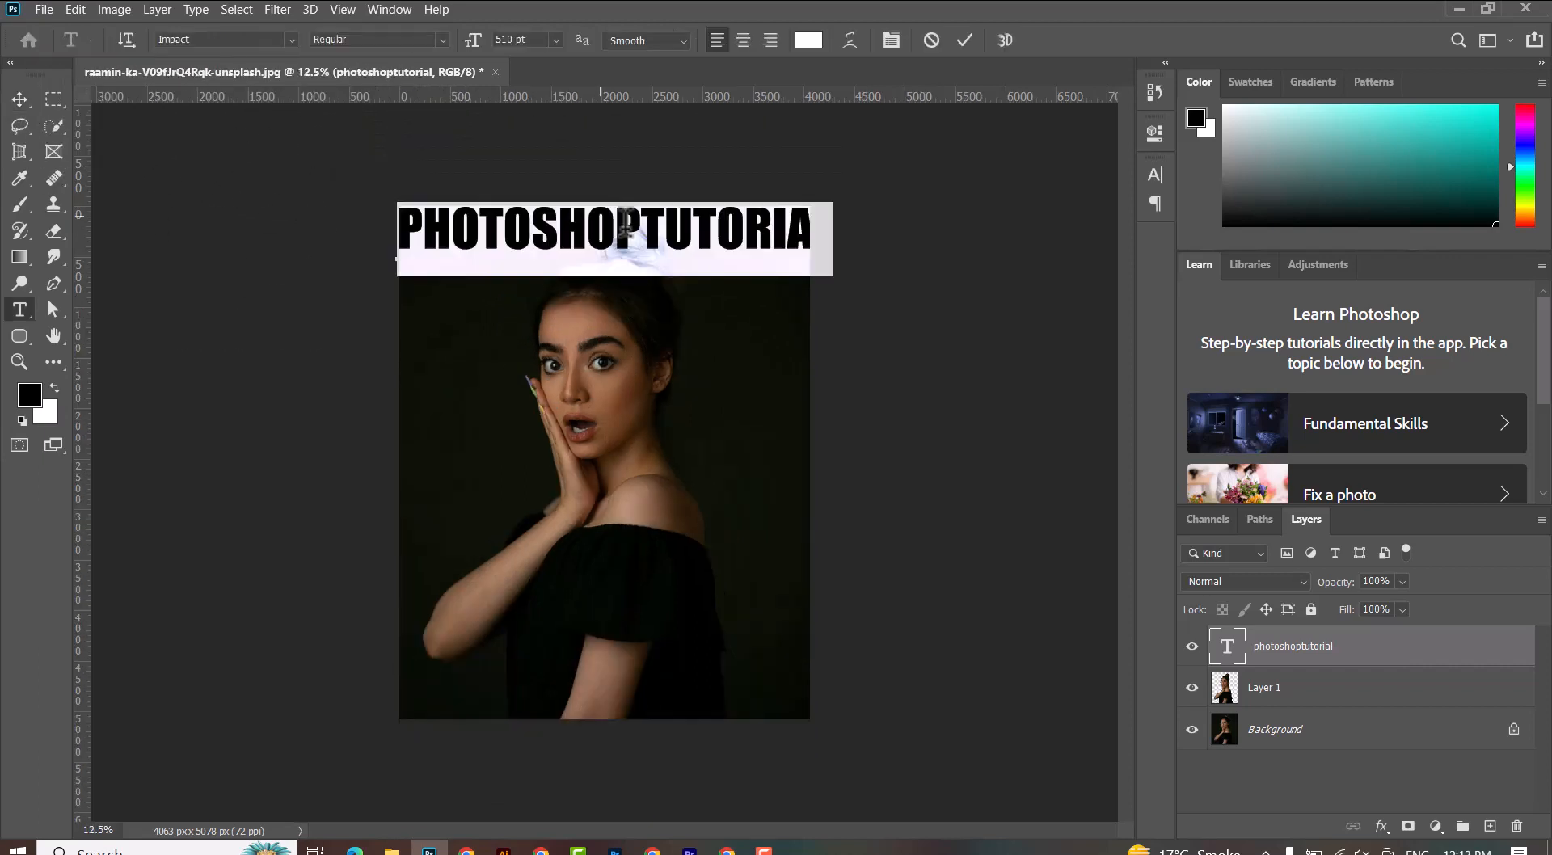
pyautogui.hotkey('ctrl', 'a')
pyautogui.hotkey('ctrl', 'c')
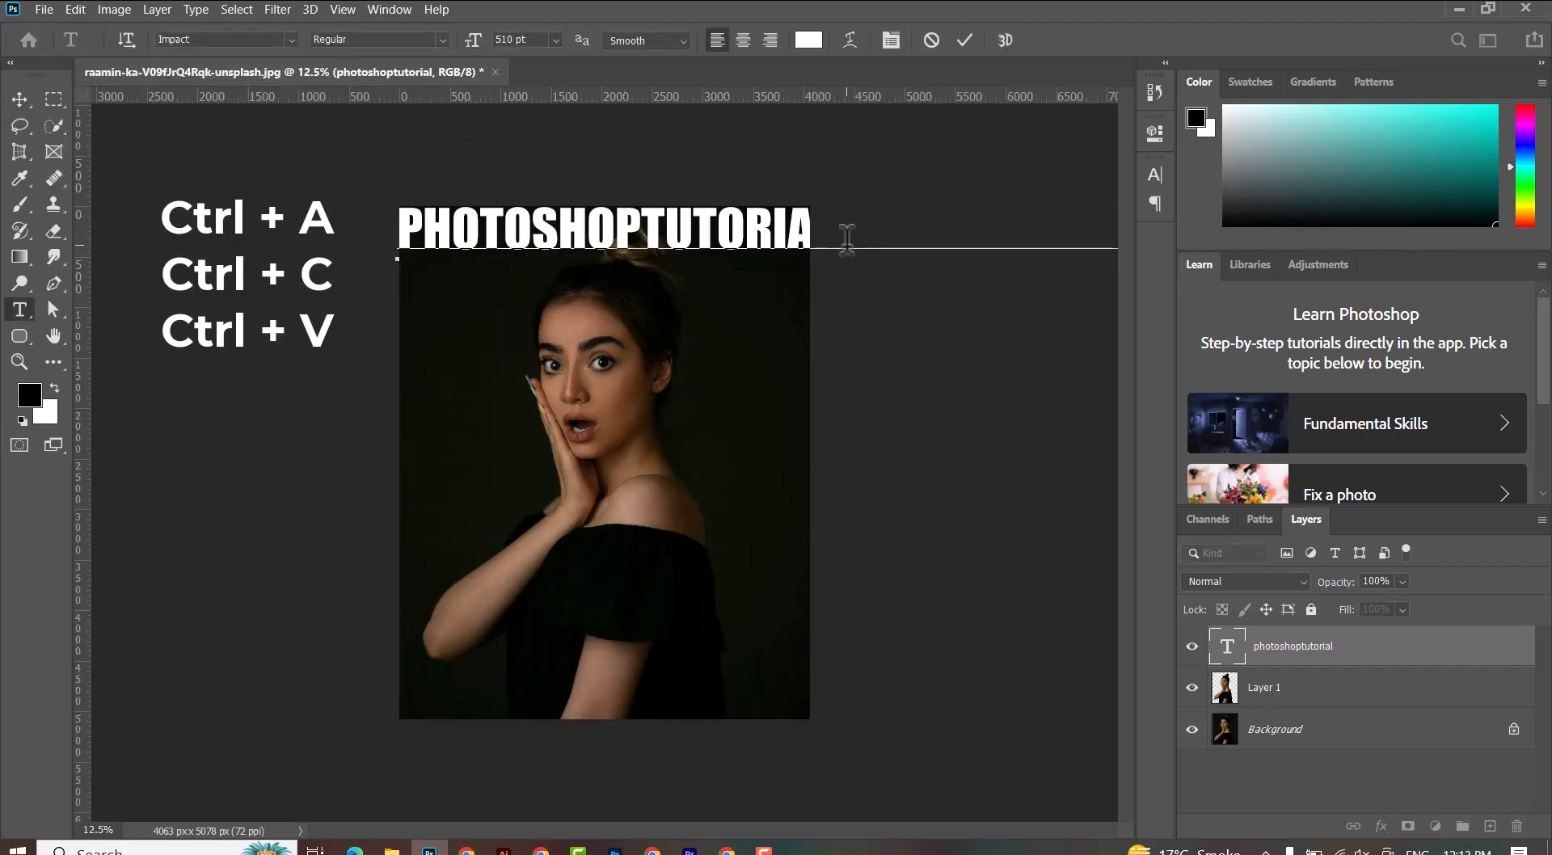
pyautogui.hotkey('ctrl', '-')
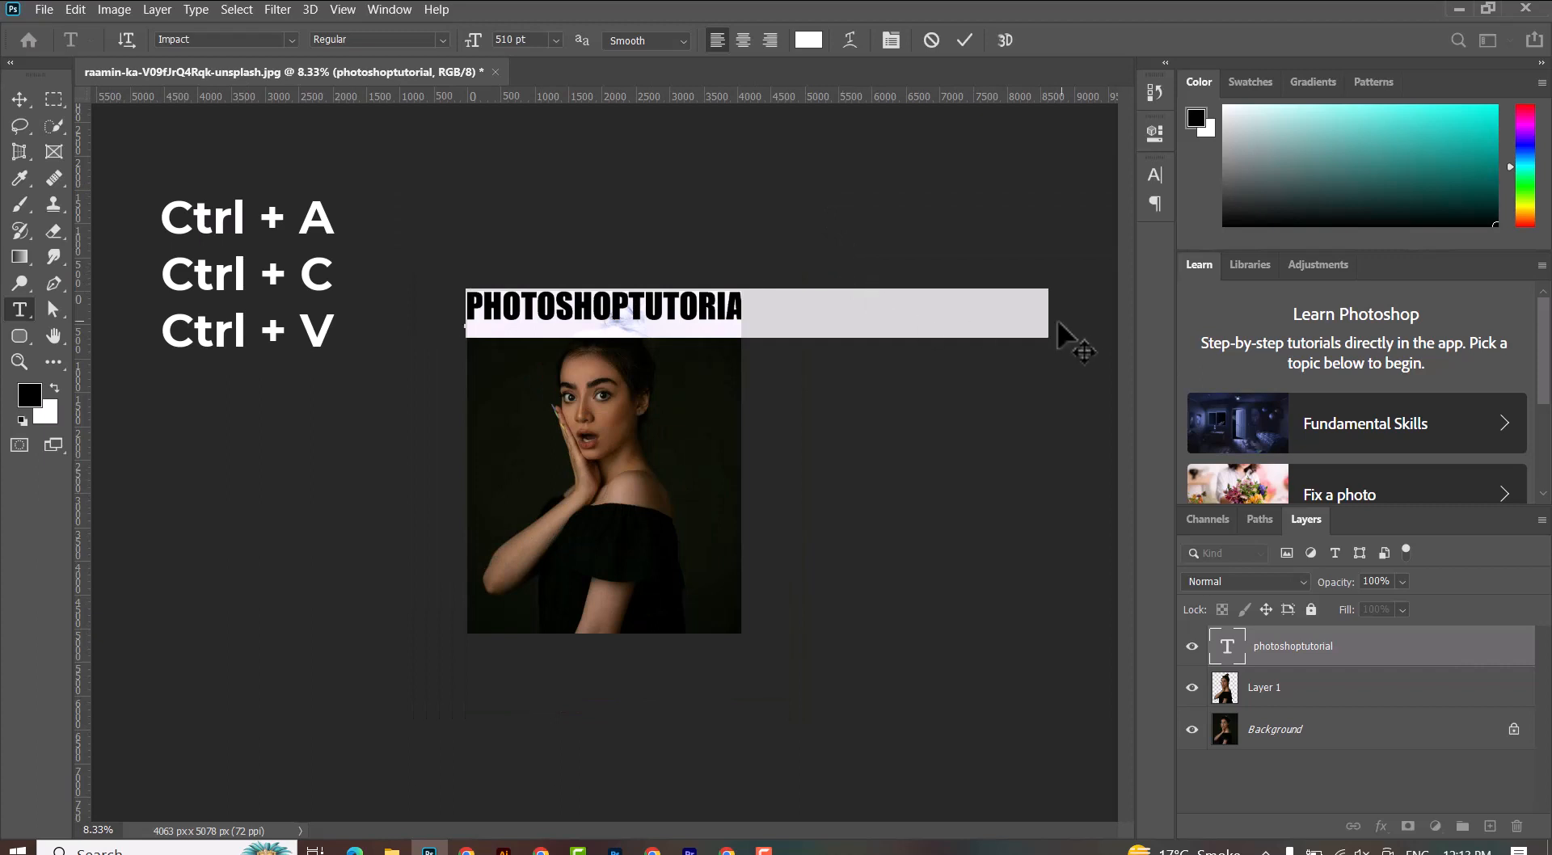
pyautogui.press('Right')
pyautogui.hotkey('ctrl', 'v')
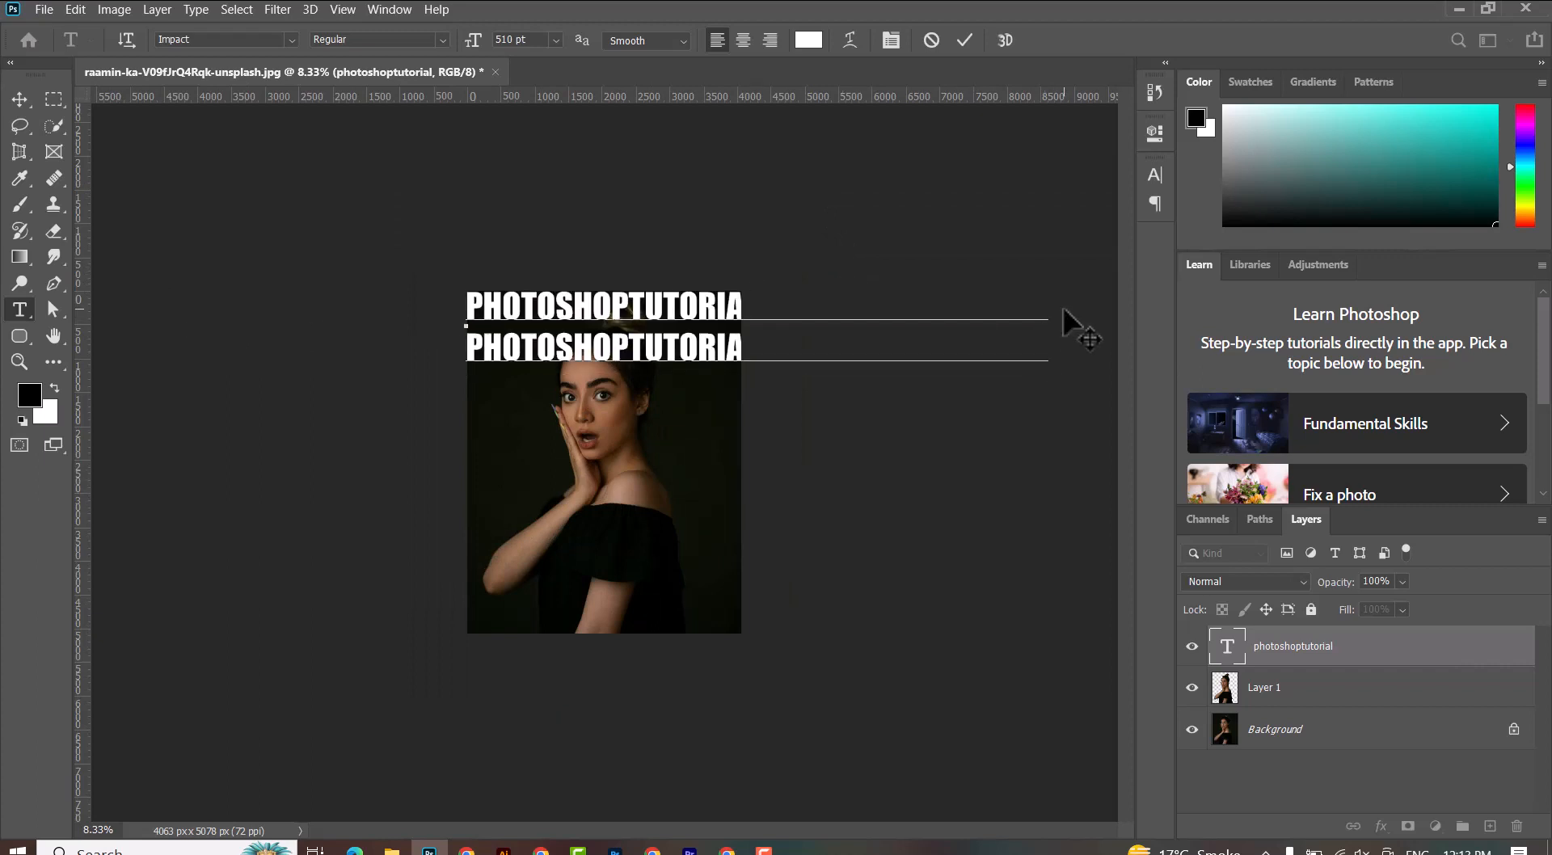
pyautogui.hotkey('ctrl', 'v')
pyautogui.hotkey('ctrl', 'v')
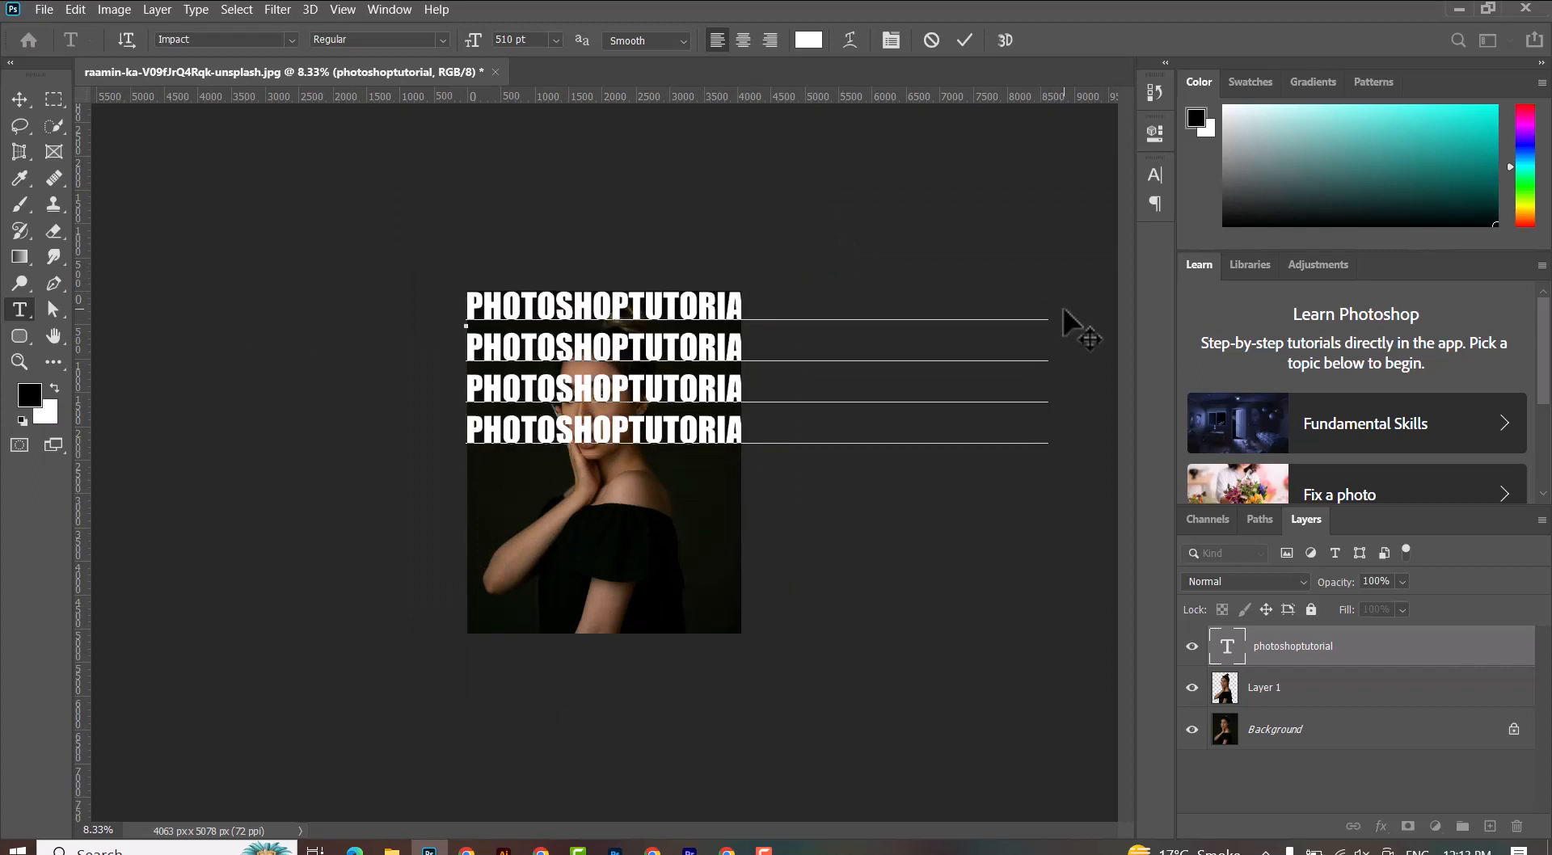
pyautogui.hotkey('ctrl', 'v')
pyautogui.hotkey('ctrl', 'v')
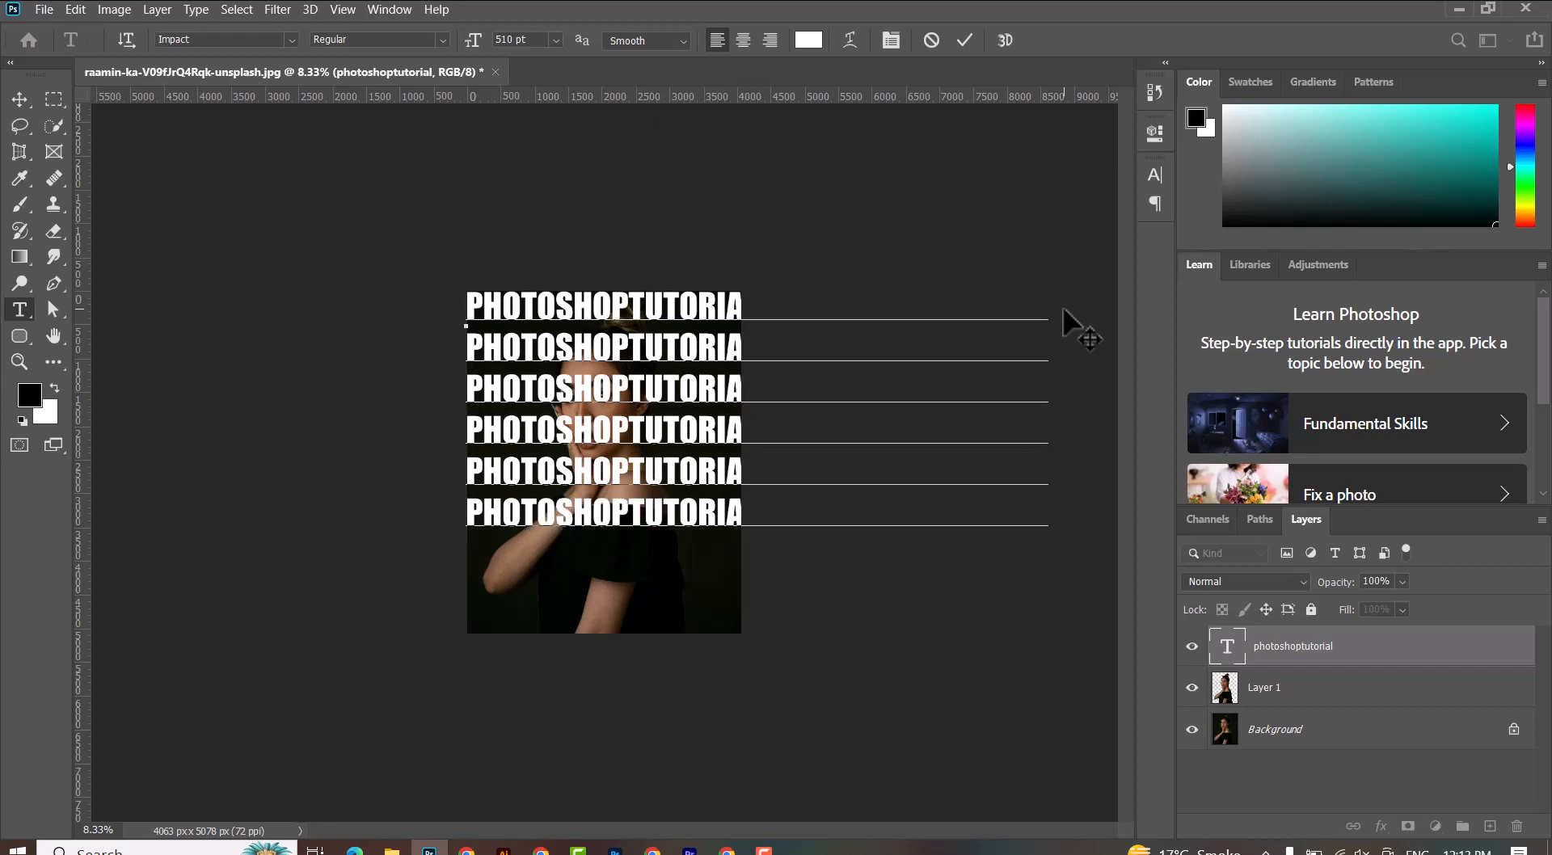
pyautogui.hotkey('ctrl', 'v')
pyautogui.hotkey('ctrl', 'v')
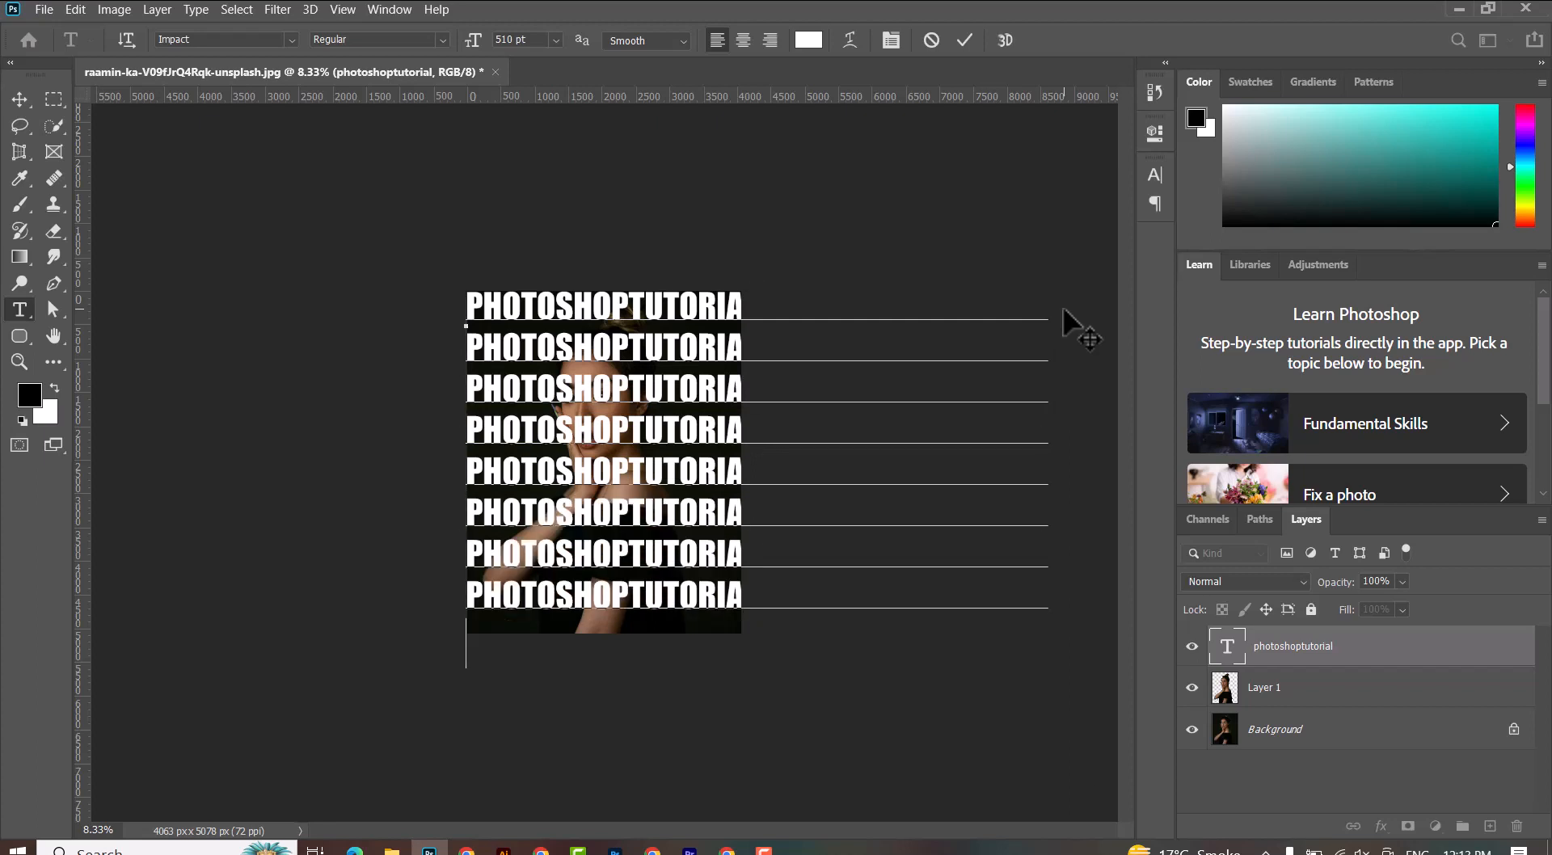
pyautogui.hotkey('ctrl', 'v')
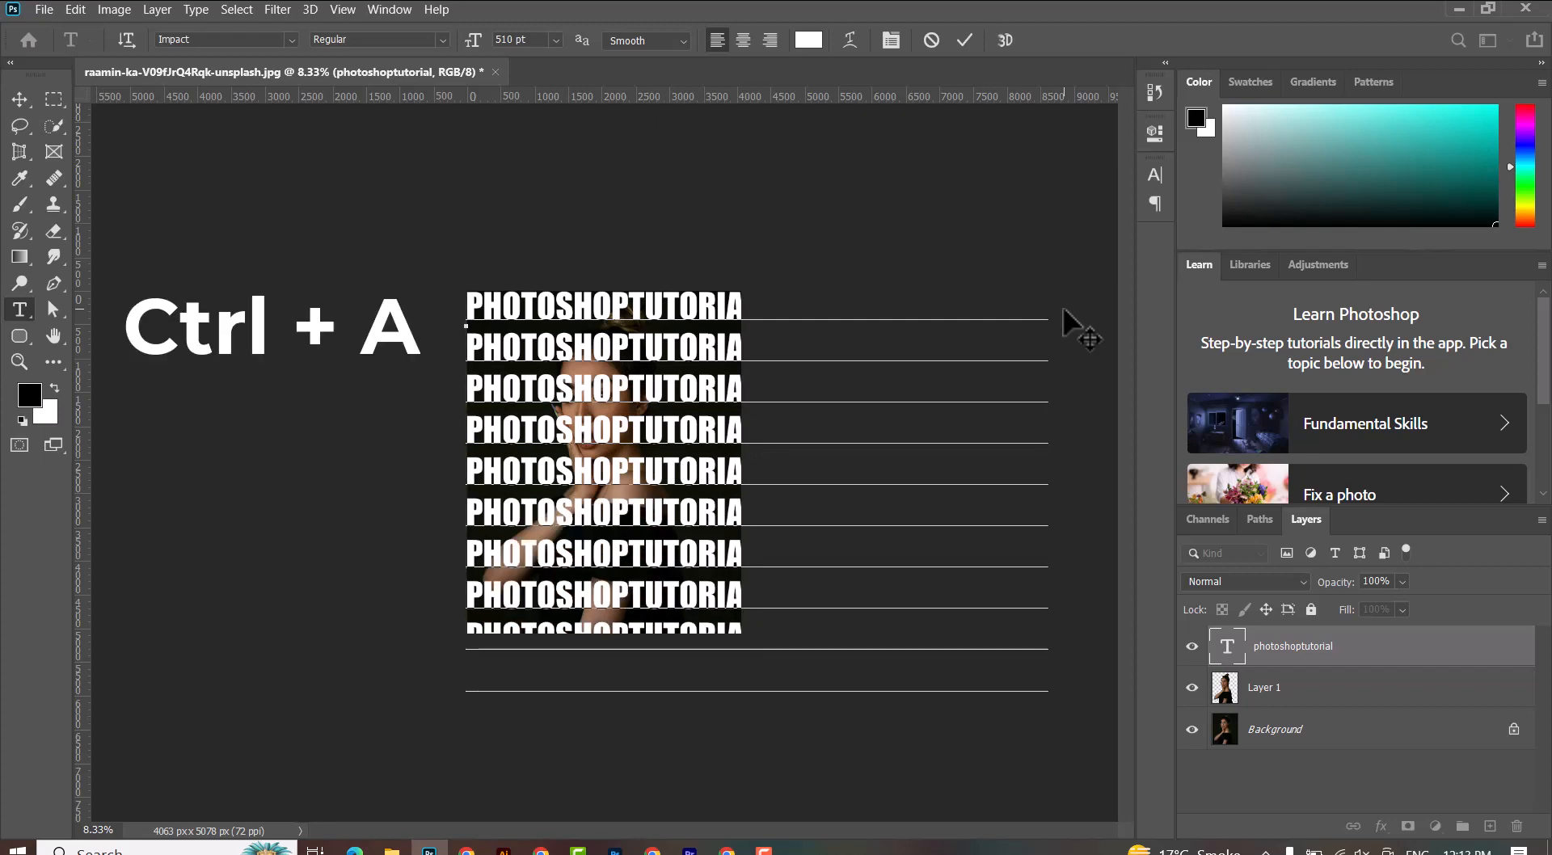
pyautogui.hotkey('ctrl', 'v')
# Tighten the leading of all text rows to about 436.6 pt, leaving only narrow gaps between them
pyautogui.hotkey('ctrl', 'a')
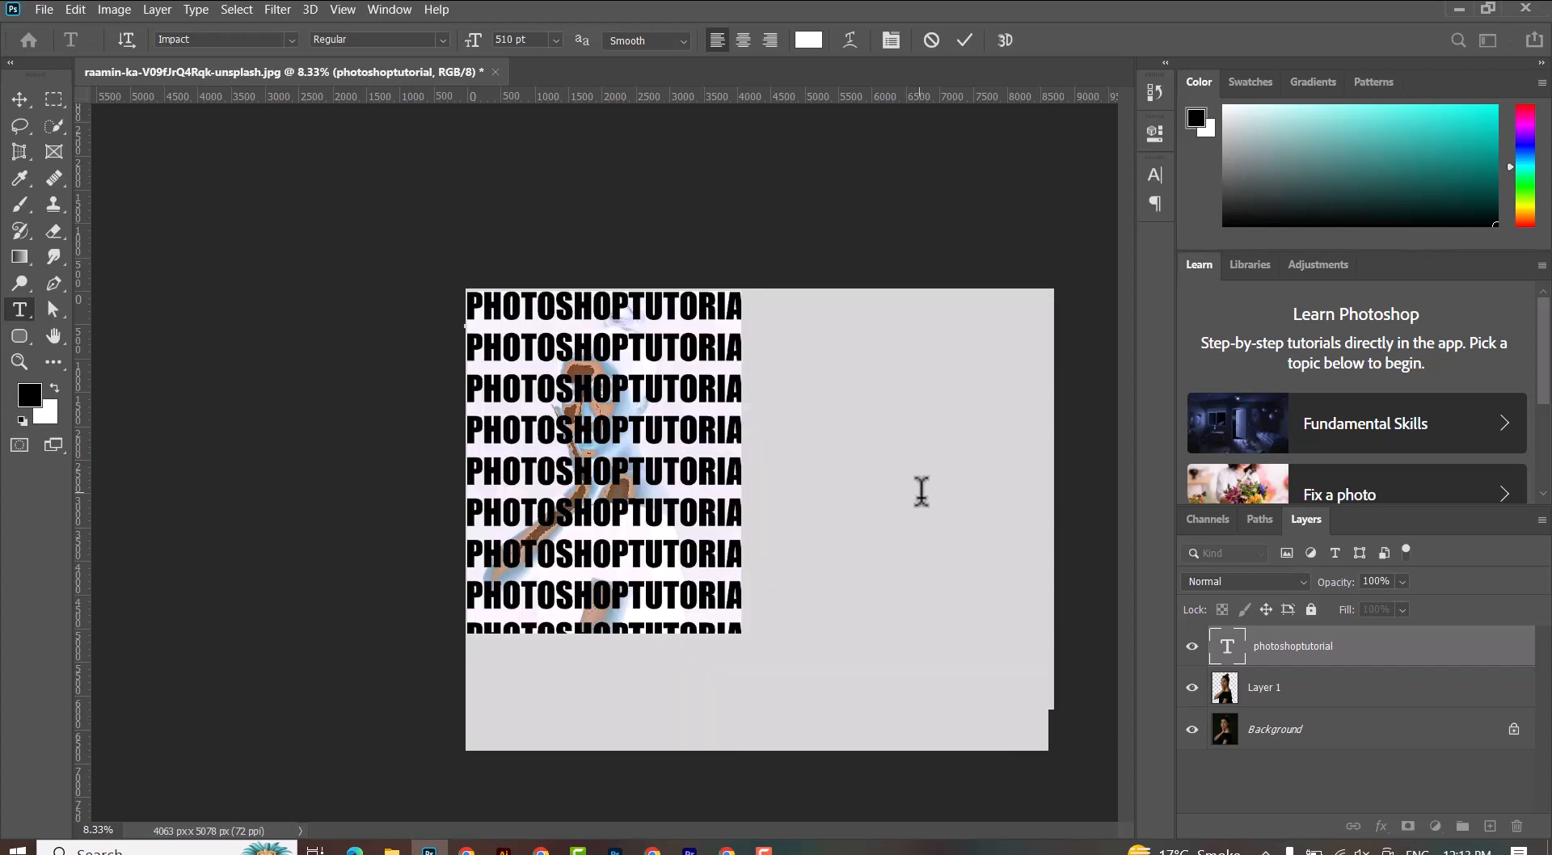
pyautogui.hotkey('alt', 'Down')
pyautogui.hotkey('alt', 'Down')
pyautogui.hotkey('alt', 'Down')
pyautogui.hotkey('alt', 'Down')
pyautogui.hotkey('alt', 'Down')
pyautogui.hotkey('alt', 'Down')
pyautogui.hotkey('alt', 'Down')
pyautogui.hotkey('alt', 'Down')
pyautogui.hotkey('alt', 'Down')
pyautogui.hotkey('alt', 'Down')
pyautogui.hotkey('alt', 'Down')
pyautogui.hotkey('alt', 'Down')
pyautogui.hotkey('alt', 'Down')
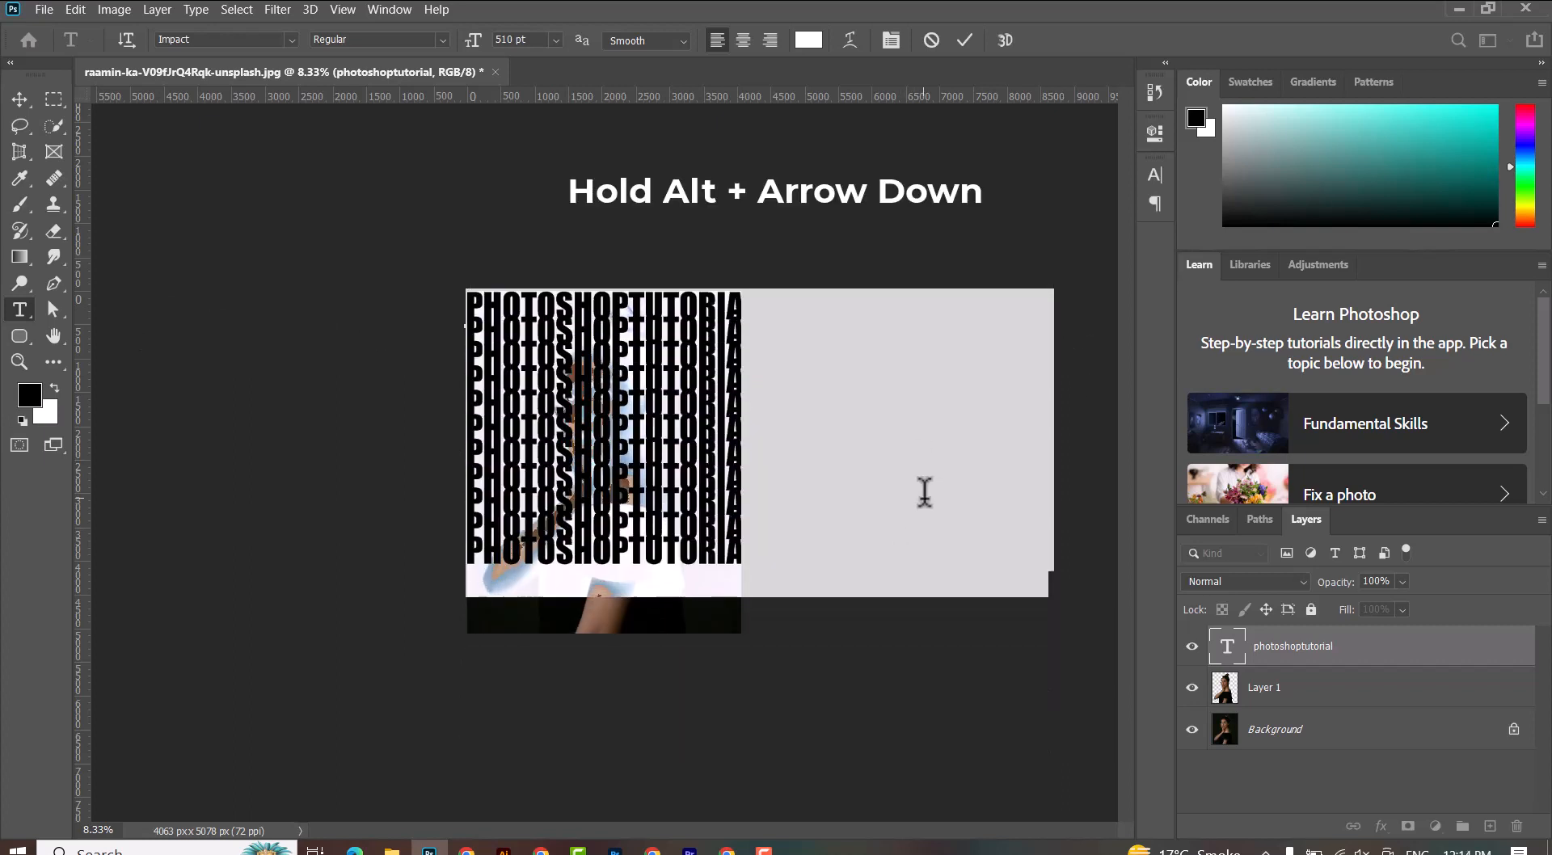
pyautogui.hotkey('alt', 'Down')
pyautogui.hotkey('alt', 'Down')
pyautogui.hotkey('alt', 'Down')
pyautogui.hotkey('alt', 'Down')
pyautogui.hotkey('alt', 'Down')
pyautogui.hotkey('alt', 'Down')
pyautogui.hotkey('alt', 'Down')
pyautogui.hotkey('alt', 'Down')
pyautogui.hotkey('alt', 'Down')
pyautogui.hotkey('alt', 'Down')
pyautogui.hotkey('alt', 'Down')
pyautogui.hotkey('alt', 'Down')
pyautogui.hotkey('alt', 'Down')
pyautogui.hotkey('alt', 'Down')
pyautogui.hotkey('alt', 'Down')
pyautogui.hotkey('alt', 'Down')
pyautogui.hotkey('alt', 'Down')
pyautogui.hotkey('alt', 'Down')
pyautogui.hotkey('alt', 'Down')
pyautogui.hotkey('alt', 'Down')
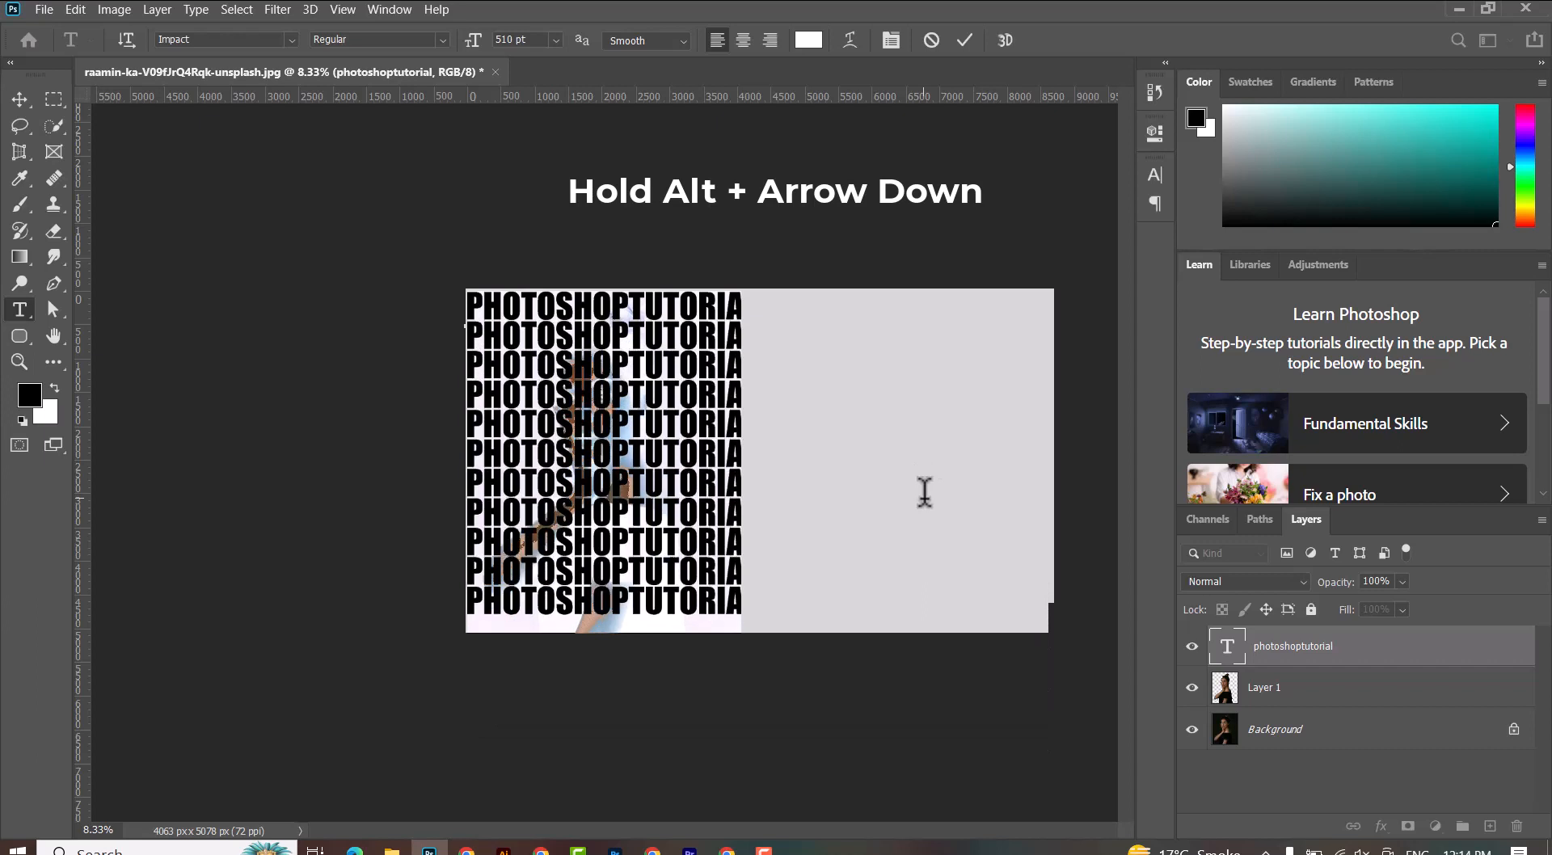
# Paste two more PHOTOSHOPTUTORIAL rows at the end of the text block and tighten the line spacing of the last rows
pyautogui.click(1058, 600)
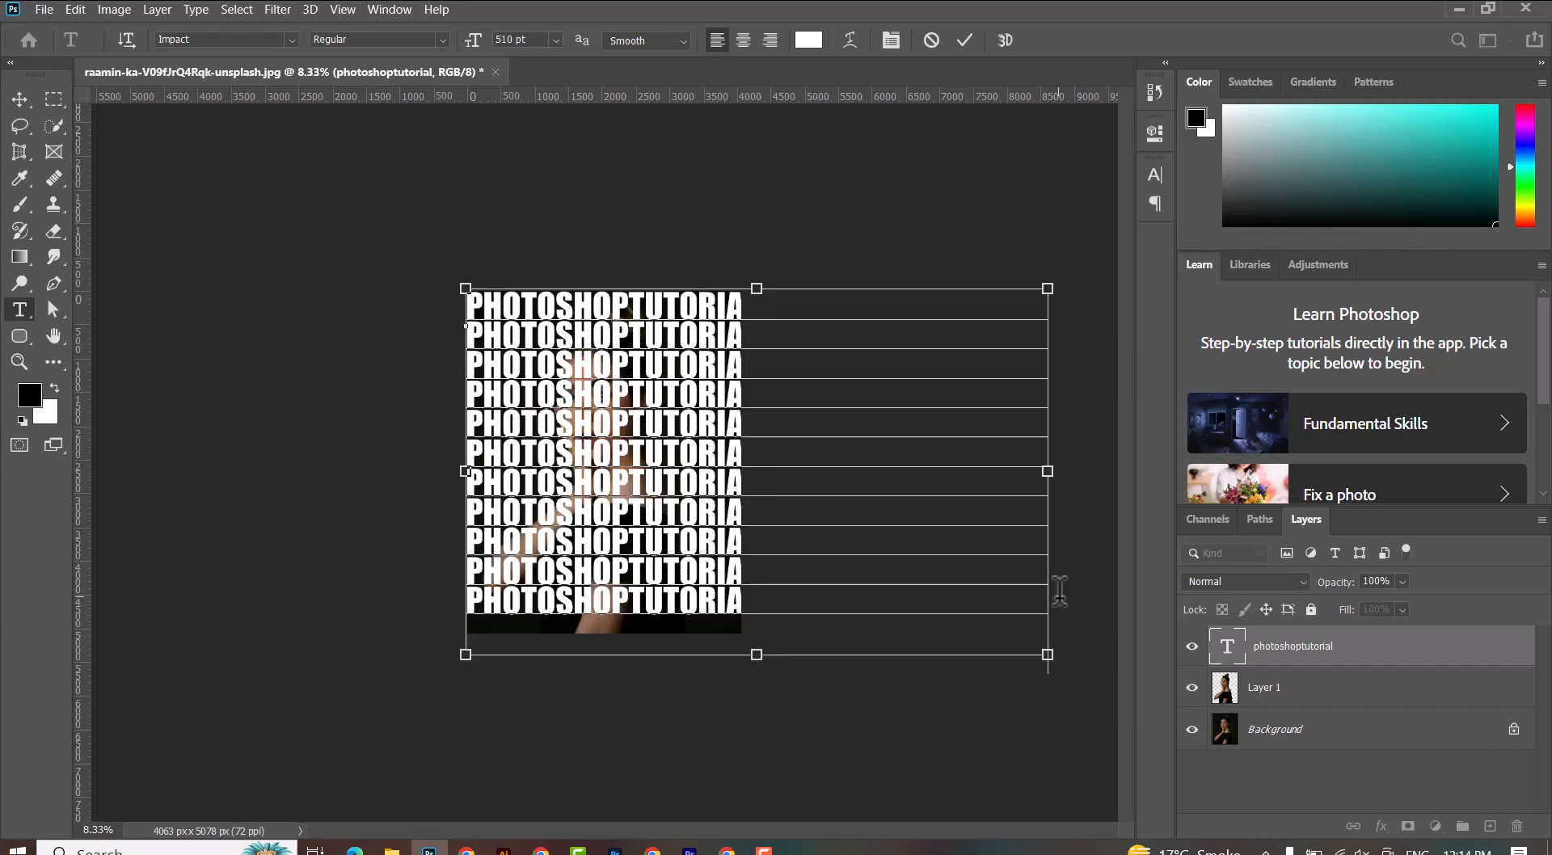
pyautogui.write('PHOTOSHOPTUTORIA')
pyautogui.hotkey('ctrl', 'v')
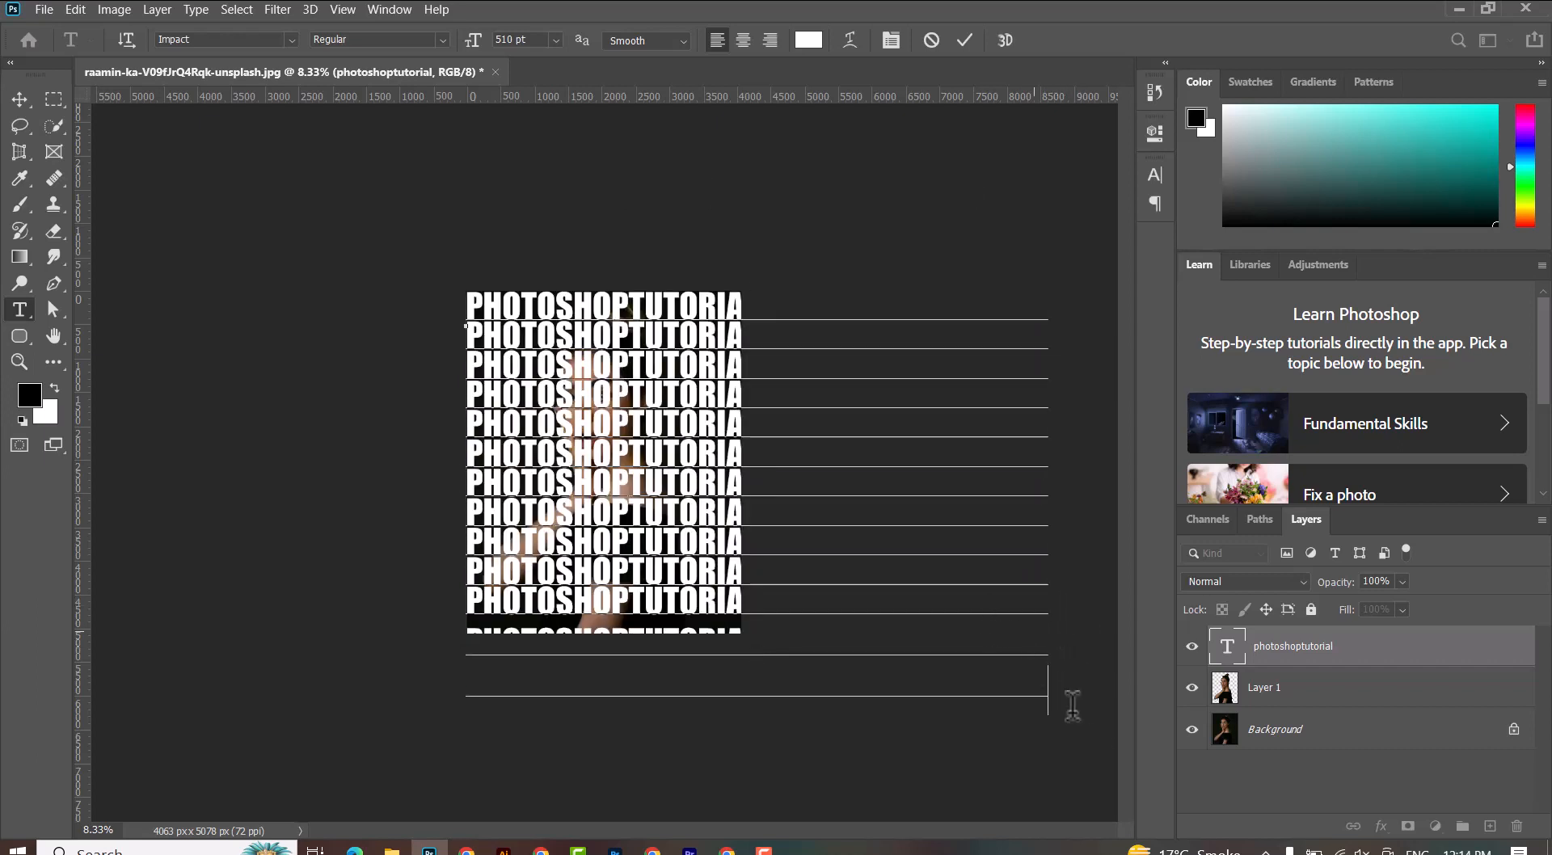
pyautogui.moveTo(1054, 681); pyautogui.dragTo(458, 623)
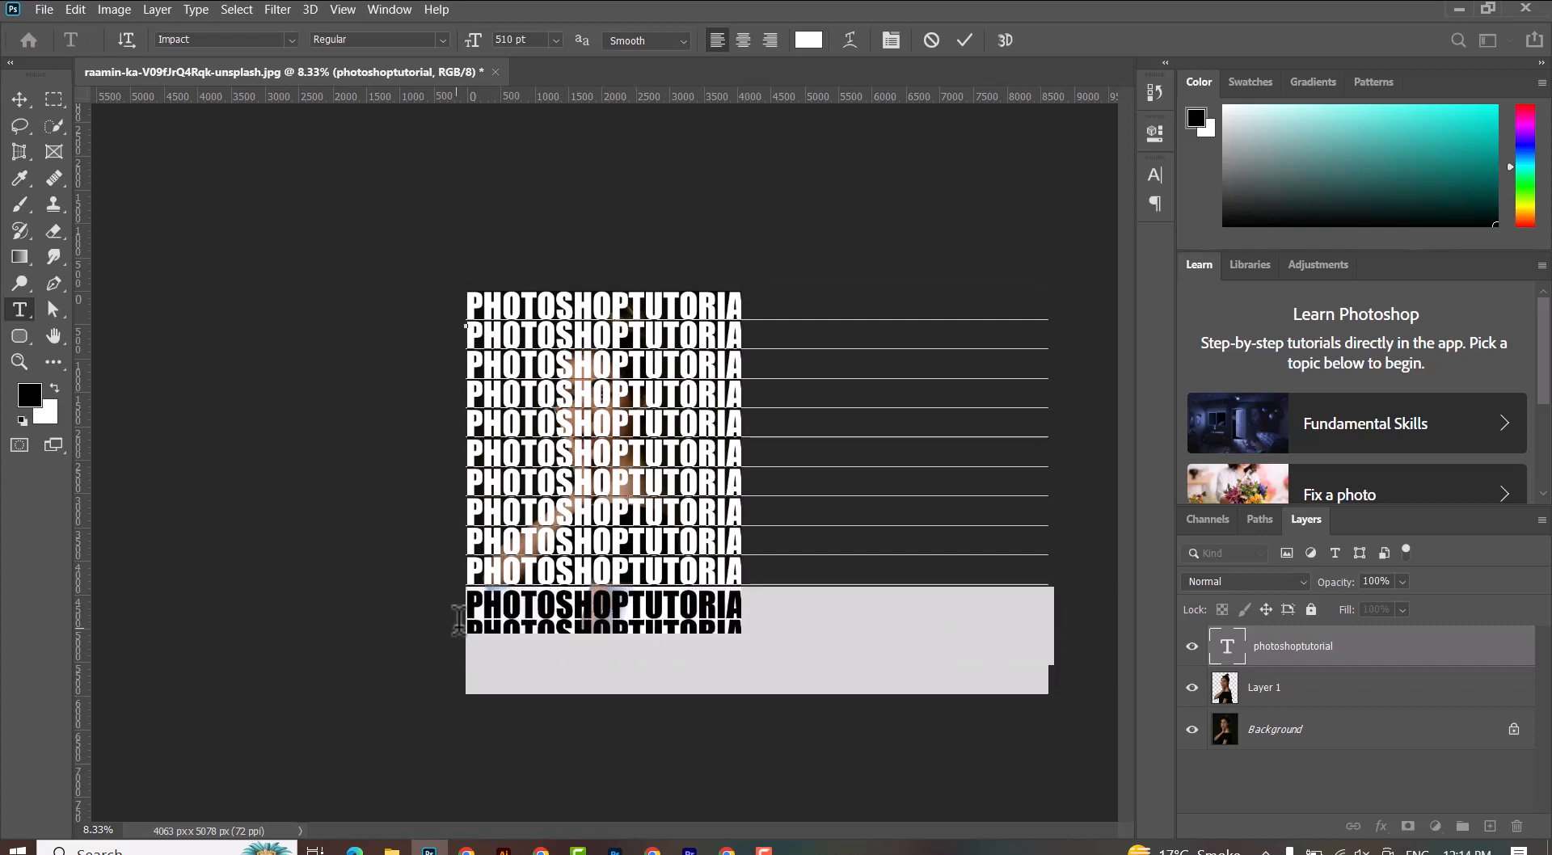
pyautogui.click(19, 100)
# Set the third text row's font size to 300 pt and its leading to 271.6 pt
pyautogui.doubleClick(516, 359)
pyautogui.moveTo(471, 360); pyautogui.dragTo(1055, 366)
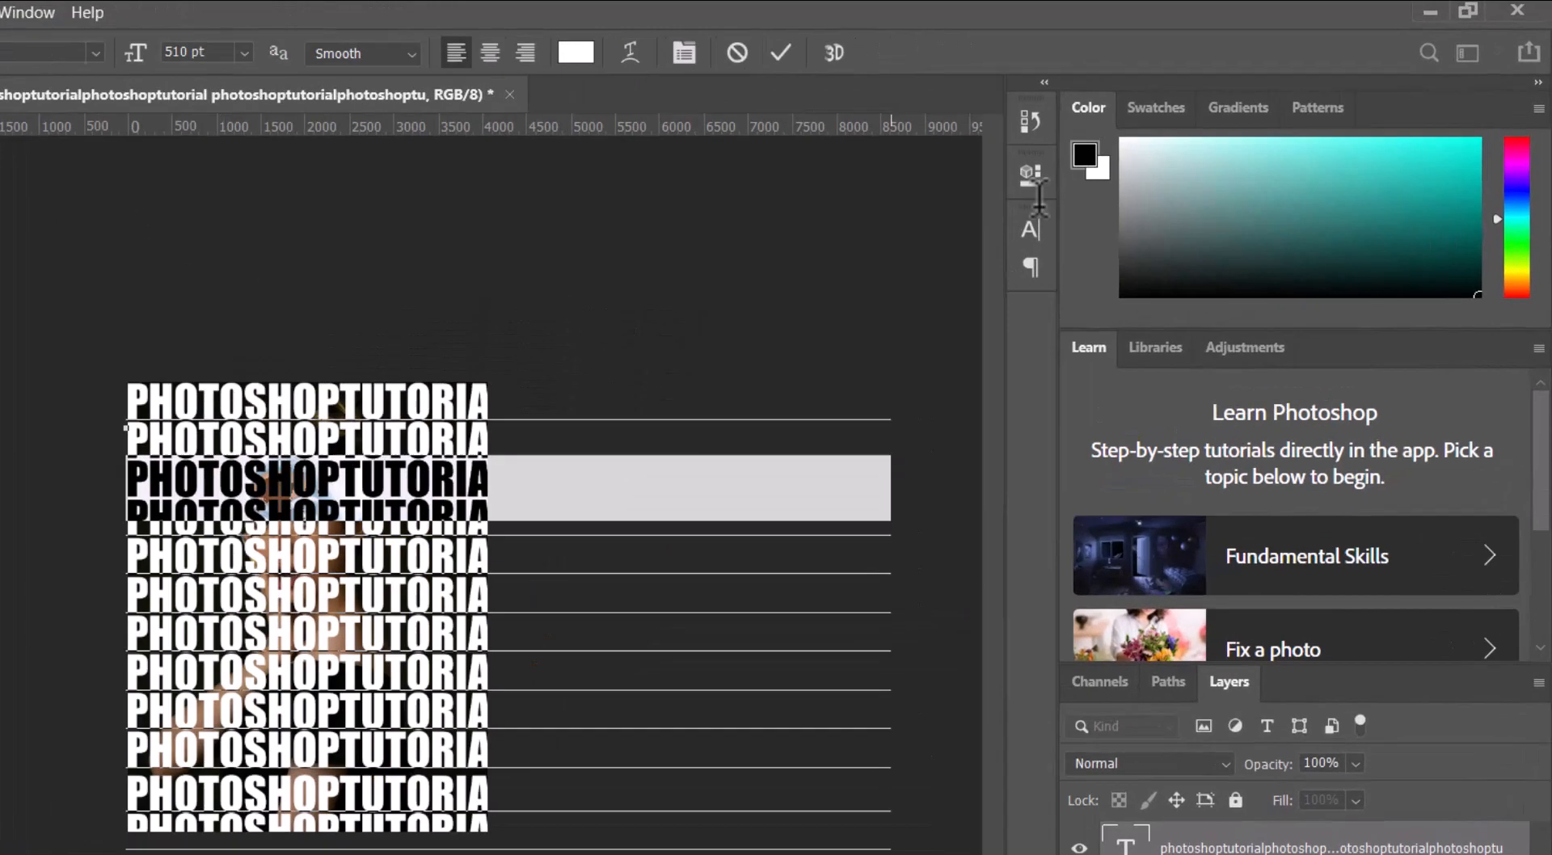
pyautogui.click(1155, 174)
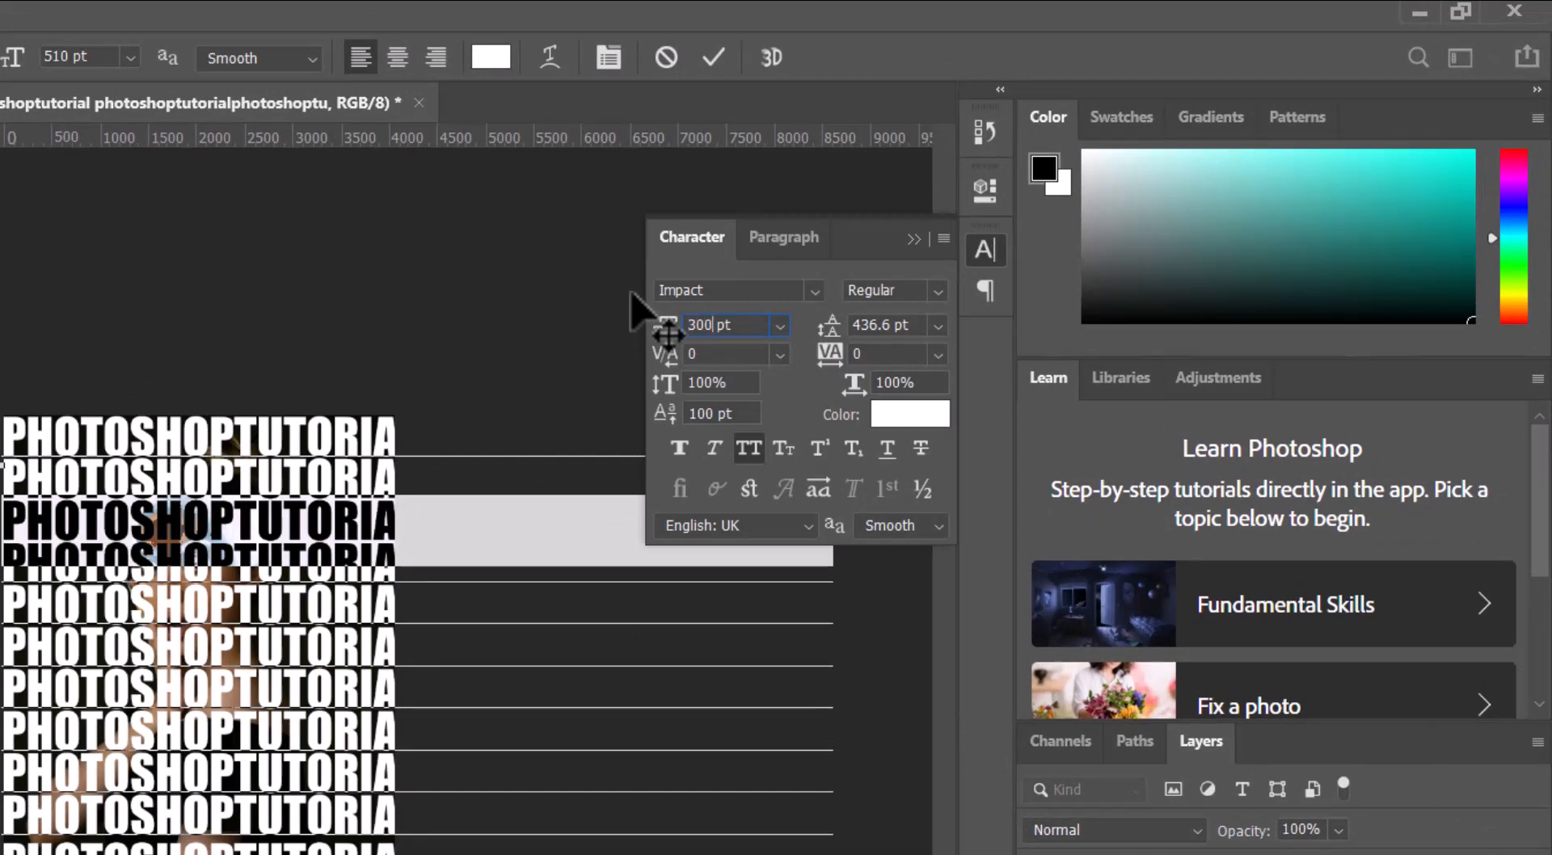
pyautogui.press('Return')
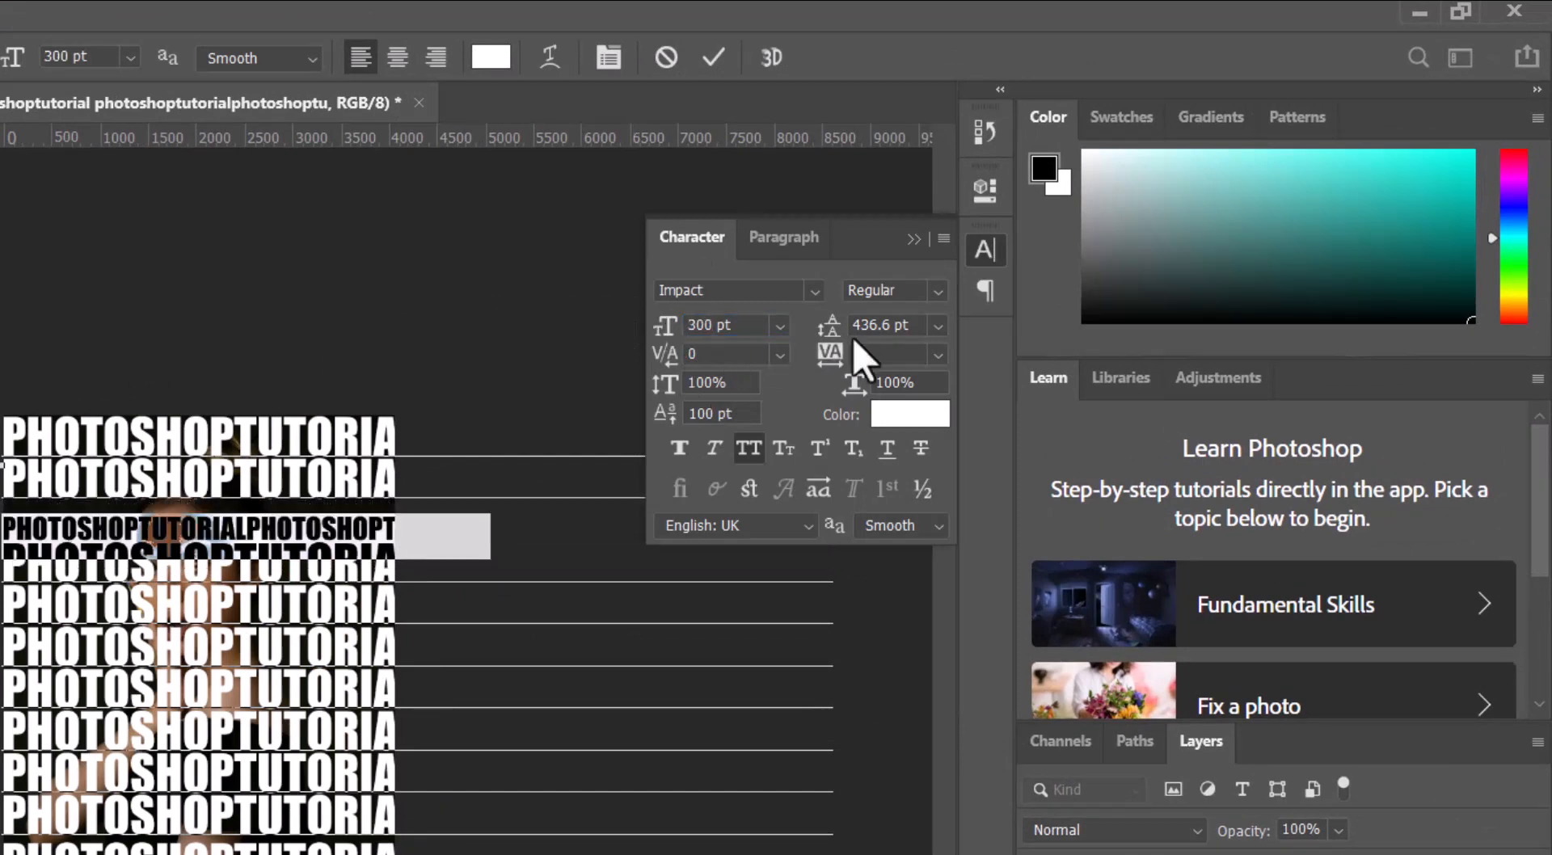
pyautogui.moveTo(845, 335); pyautogui.dragTo(739, 340)
pyautogui.moveTo(843, 329); pyautogui.dragTo(772, 336)
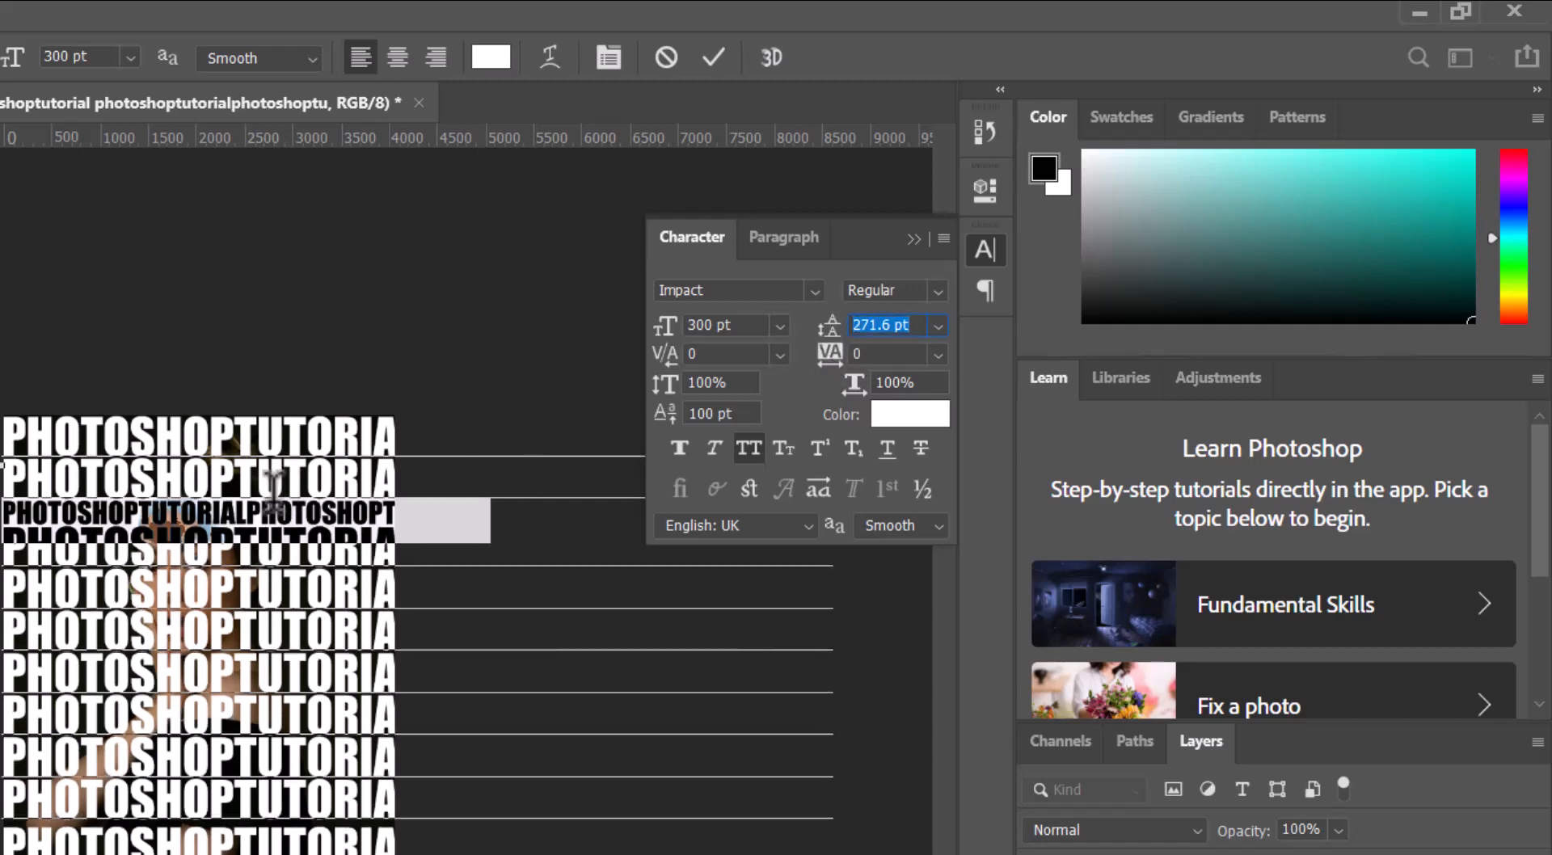
# Copy the 300 pt third row and paste it over the fifth and seventh rows
pyautogui.rightClick(336, 516)
pyautogui.click(355, 592)
pyautogui.moveTo(5, 589); pyautogui.dragTo(373, 569)
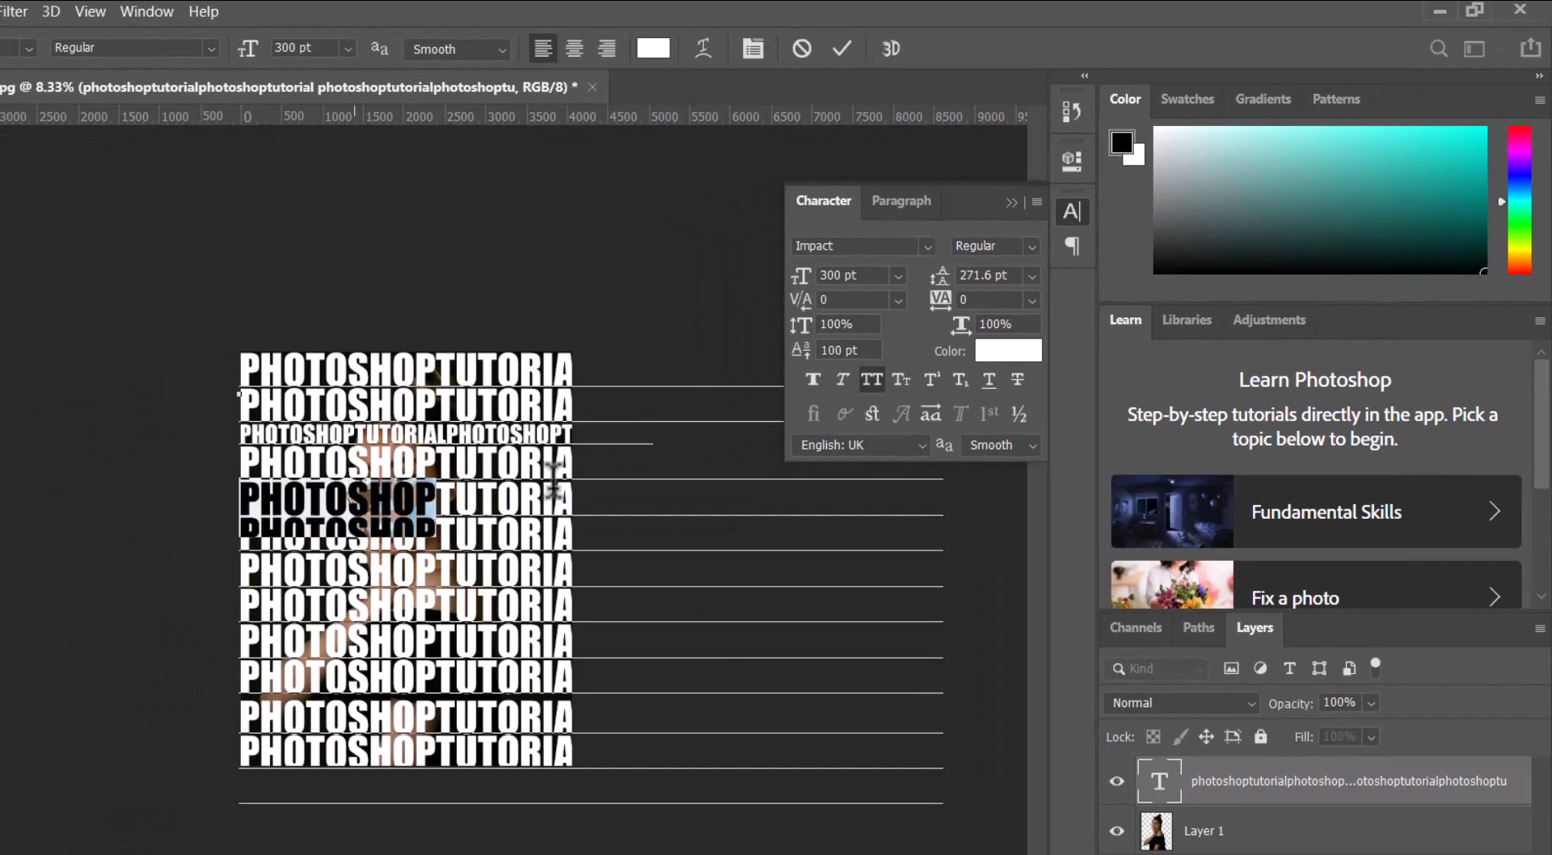
pyautogui.moveTo(553, 485); pyautogui.dragTo(938, 493)
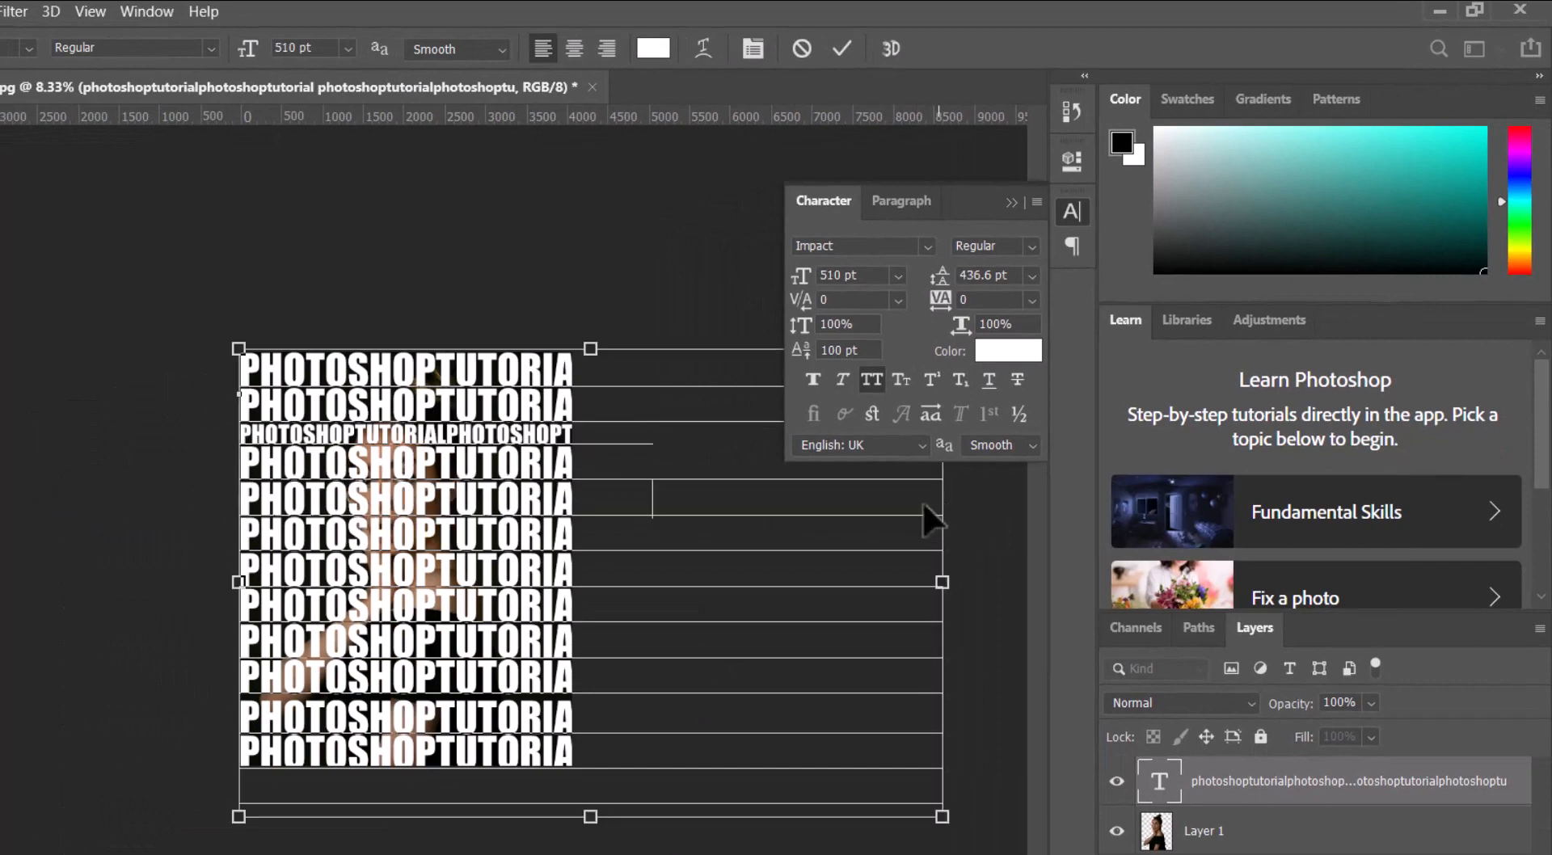
pyautogui.hotkey('ctrl', 'v')
pyautogui.moveTo(245, 550); pyautogui.dragTo(938, 558)
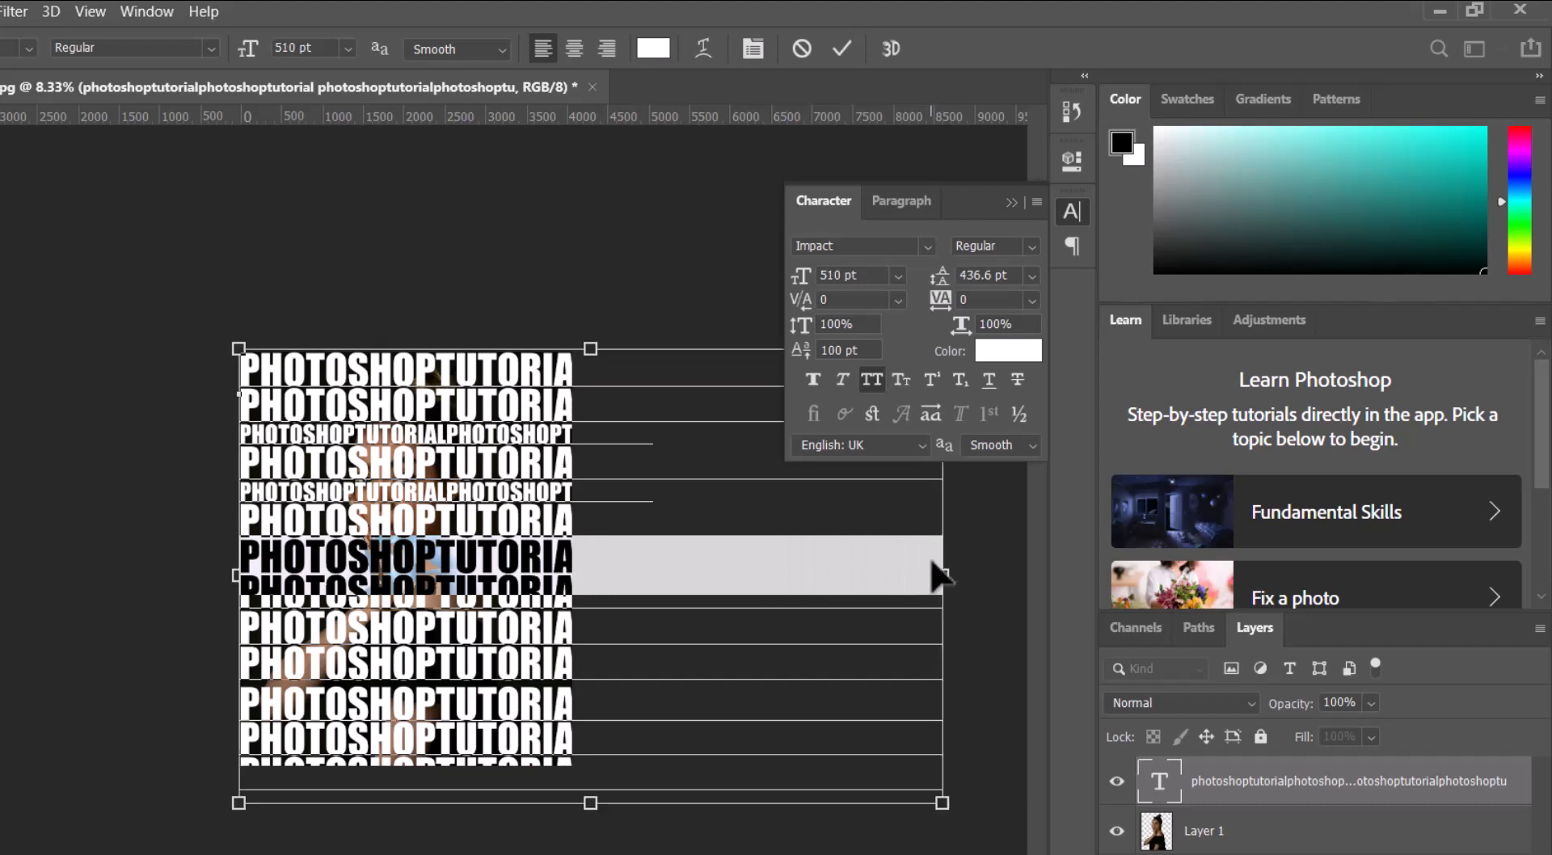
pyautogui.hotkey('ctrl', 'v')
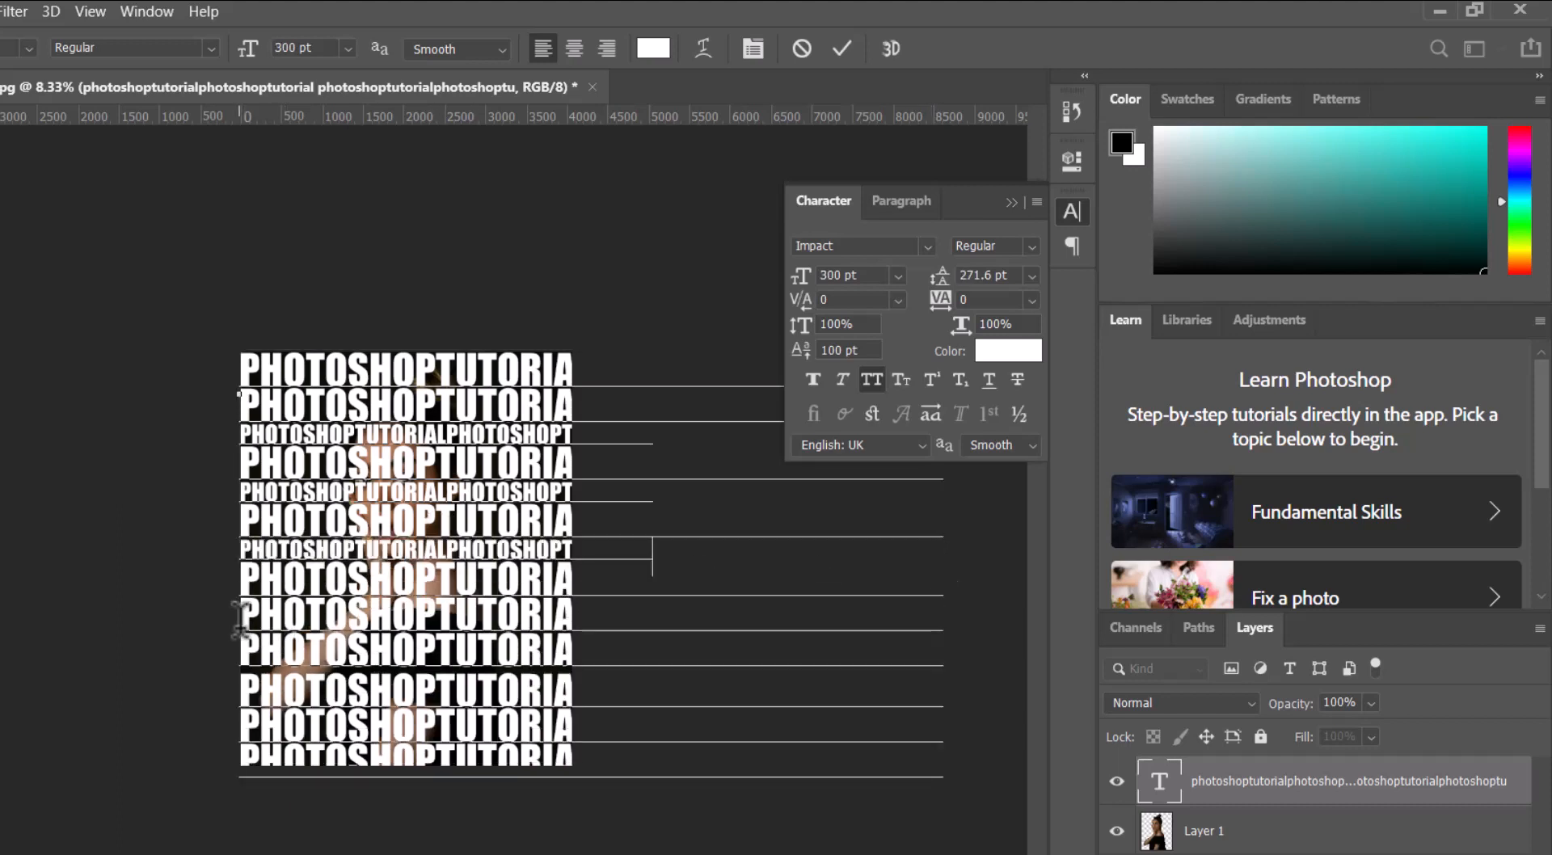
# Replace the ninth and eleventh rows with the copied 300 pt row, and add another 300 pt row below the last one
pyautogui.moveTo(241, 618); pyautogui.dragTo(899, 621)
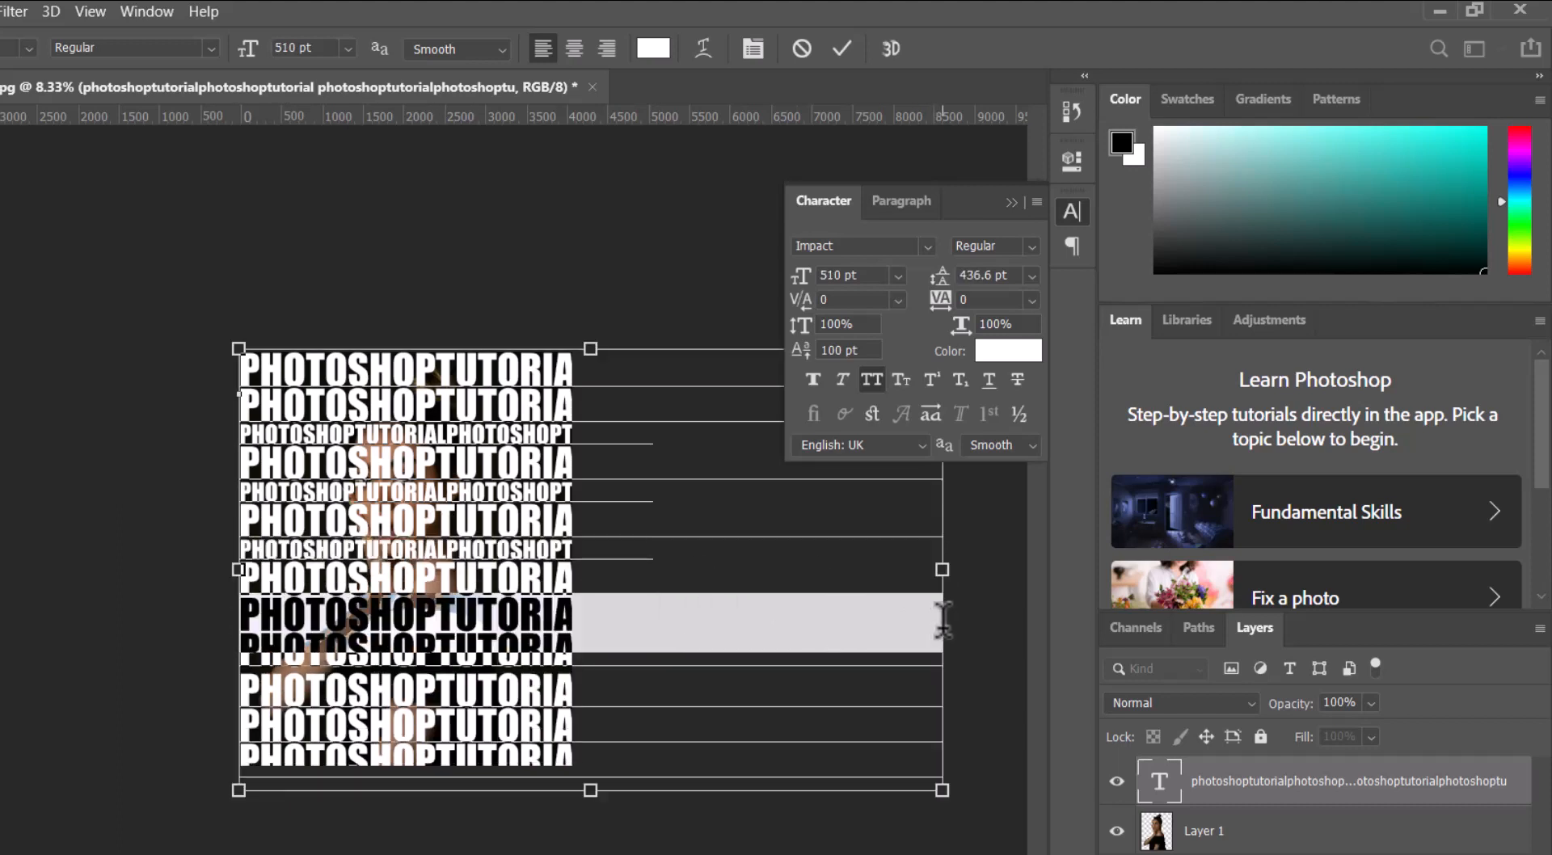
pyautogui.hotkey('ctrl', 'v')
pyautogui.moveTo(245, 673); pyautogui.dragTo(903, 673)
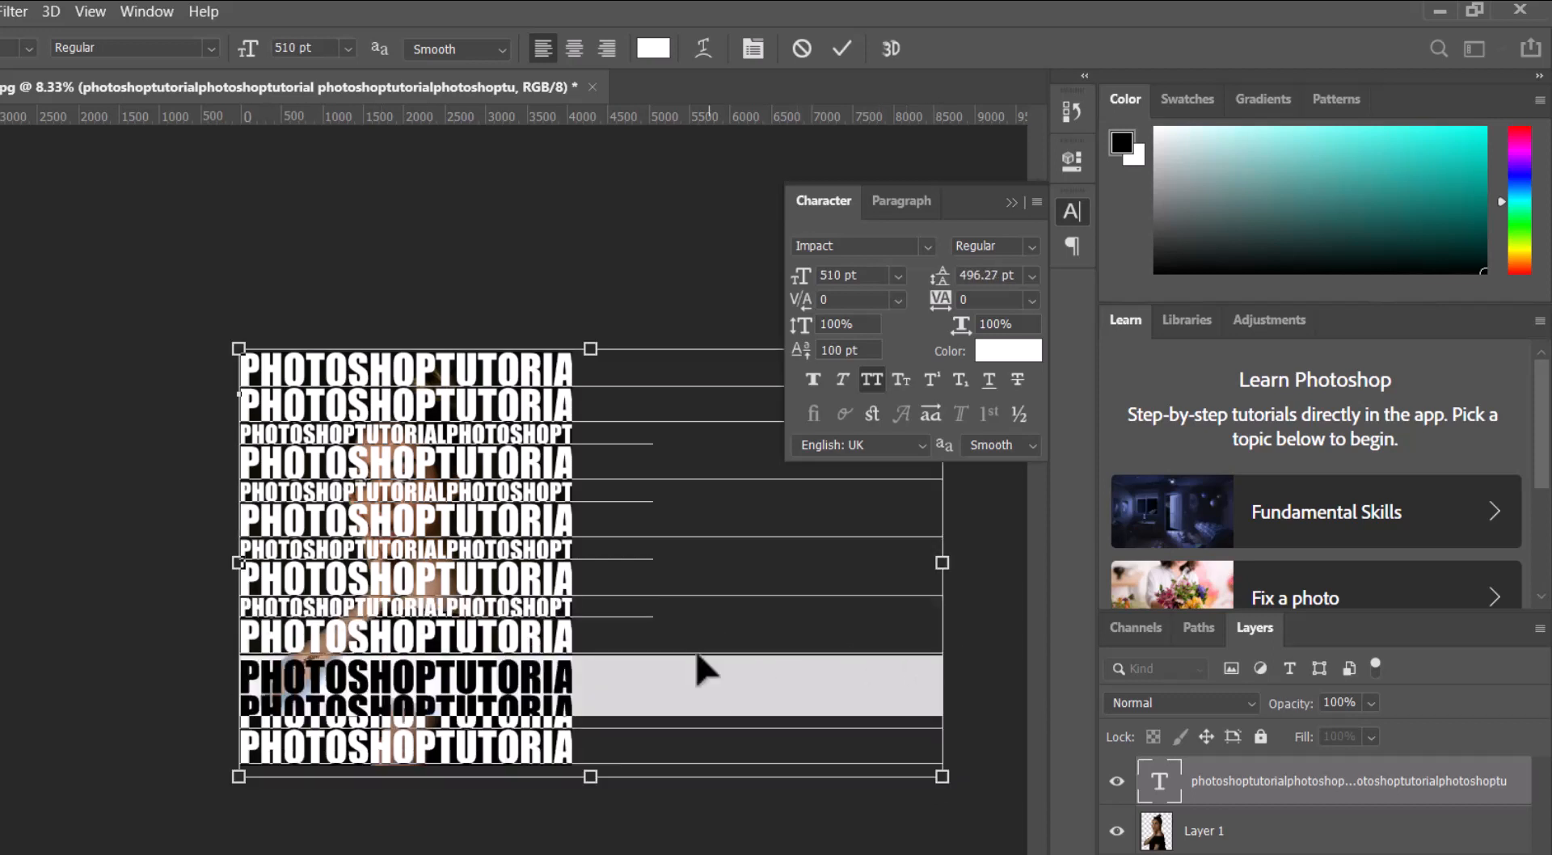
pyautogui.hotkey('ctrl', 'v')
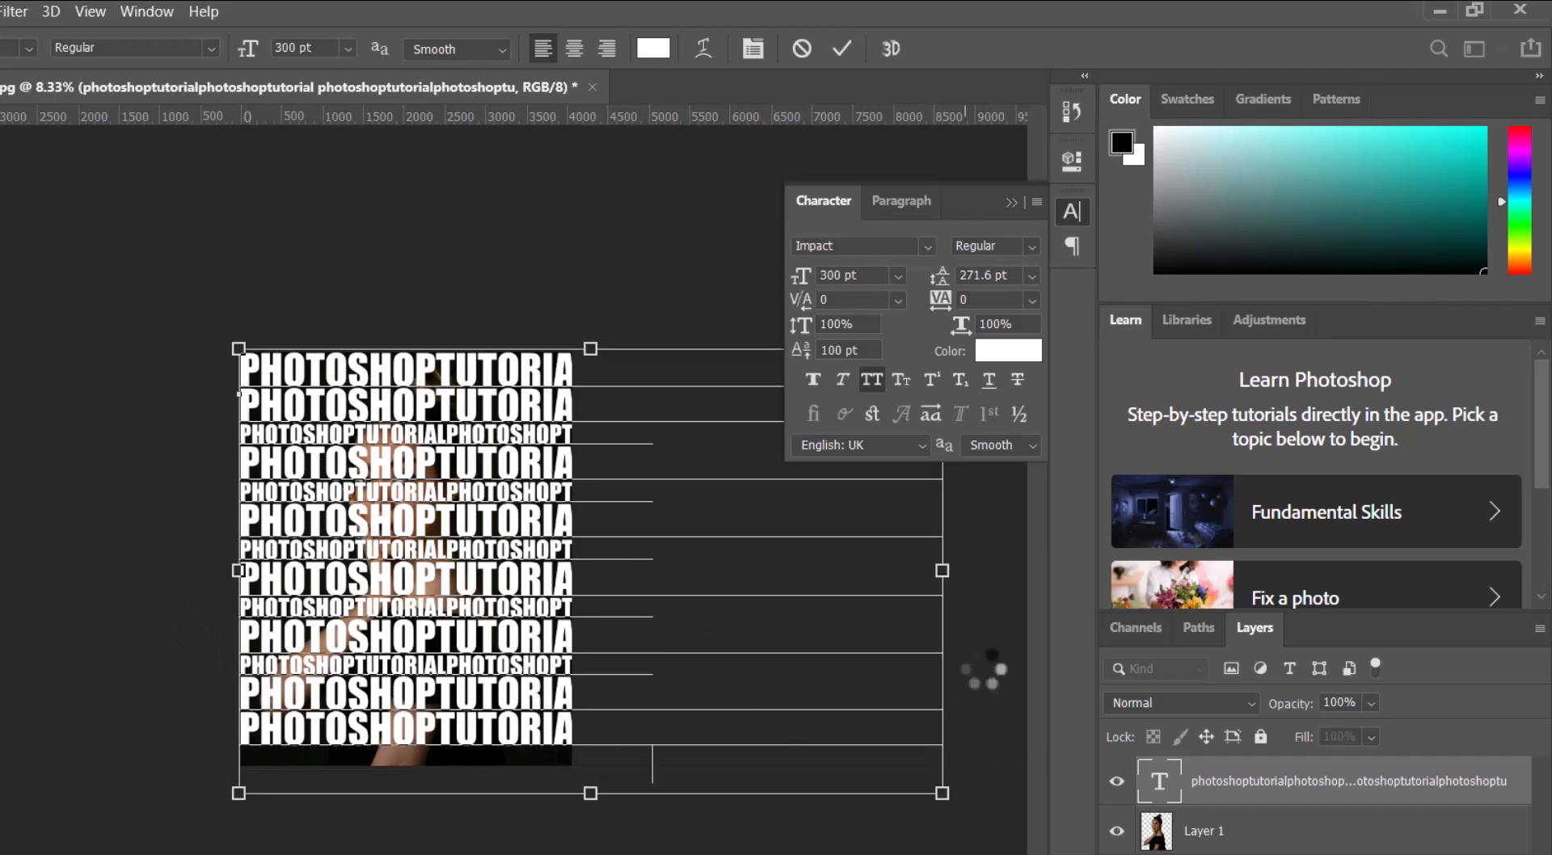
pyautogui.press('Return')
pyautogui.write('PHOTOSHOPTUTORIALPHOTOSHOPT')
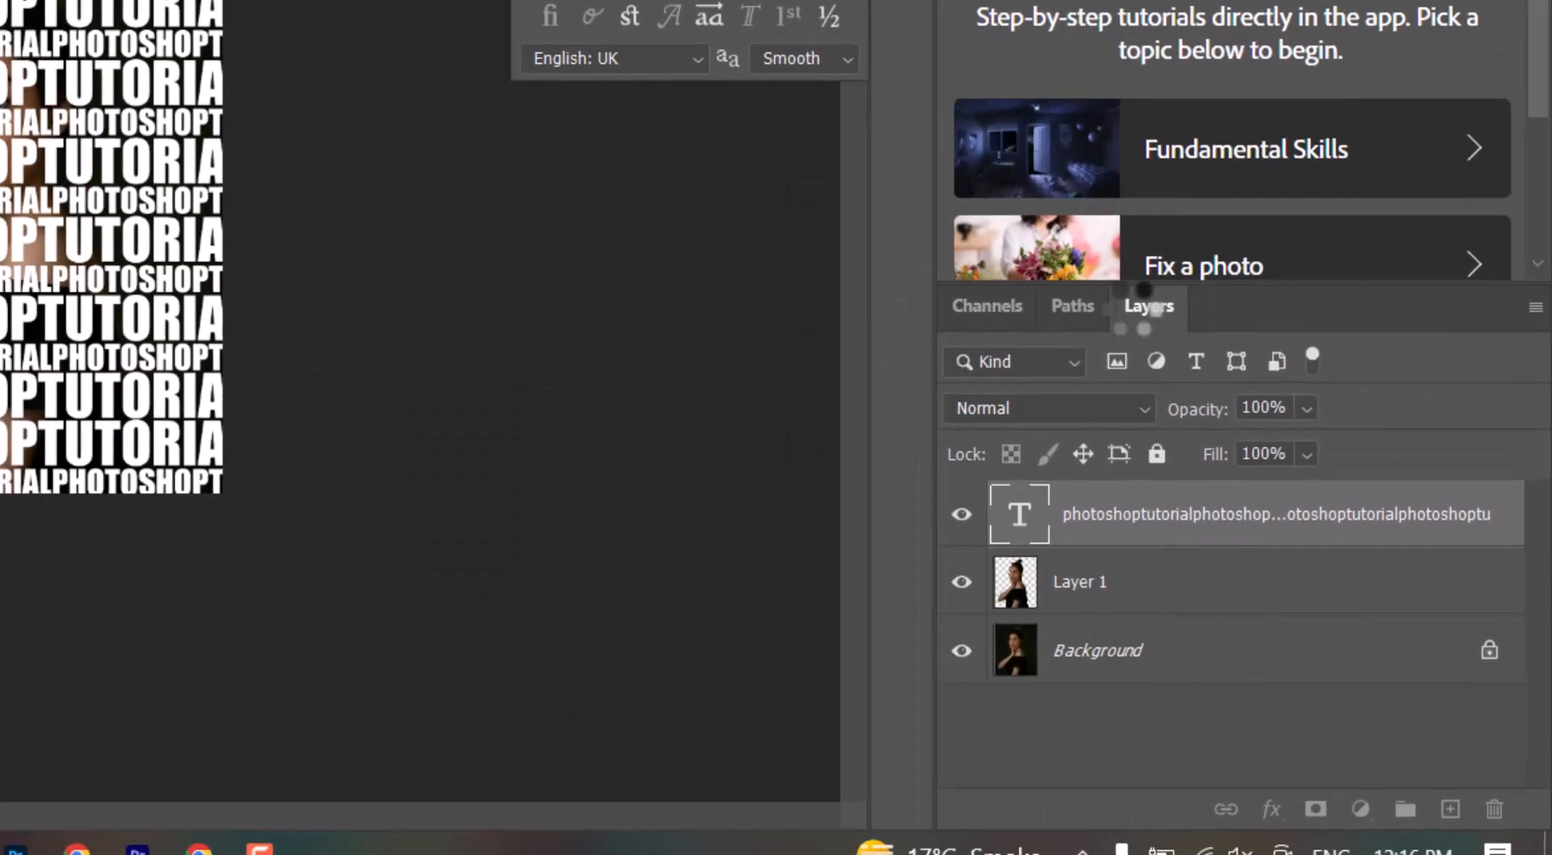
# Move the text layer below Layer 1 and give it a layer mask with a radial gradient from white centre to black edges
pyautogui.moveTo(1325, 505); pyautogui.dragTo(1318, 566)
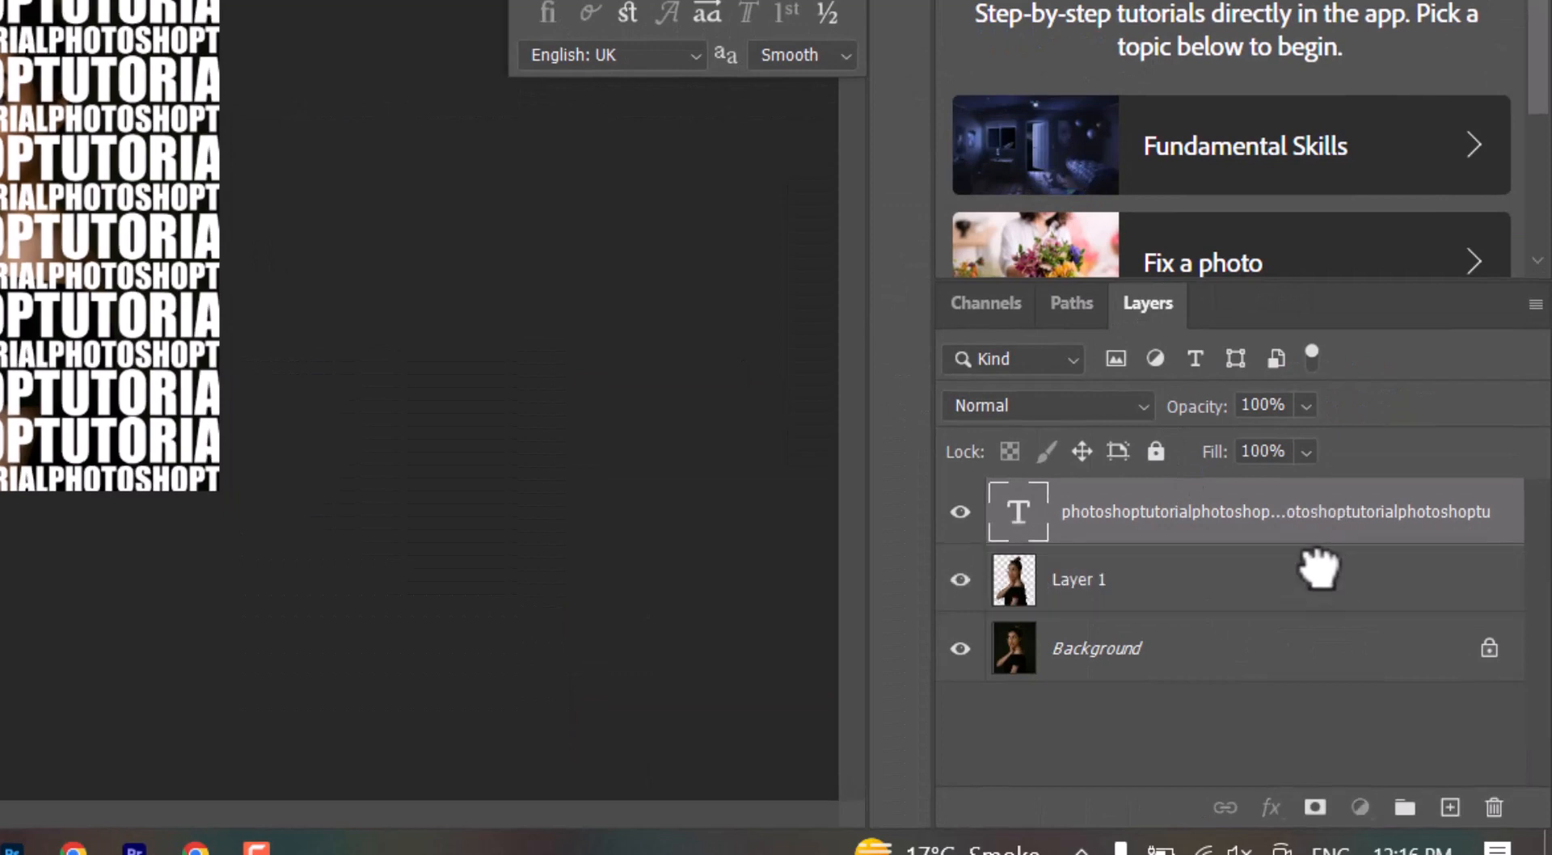
pyautogui.moveTo(1201, 514); pyautogui.dragTo(1120, 594)
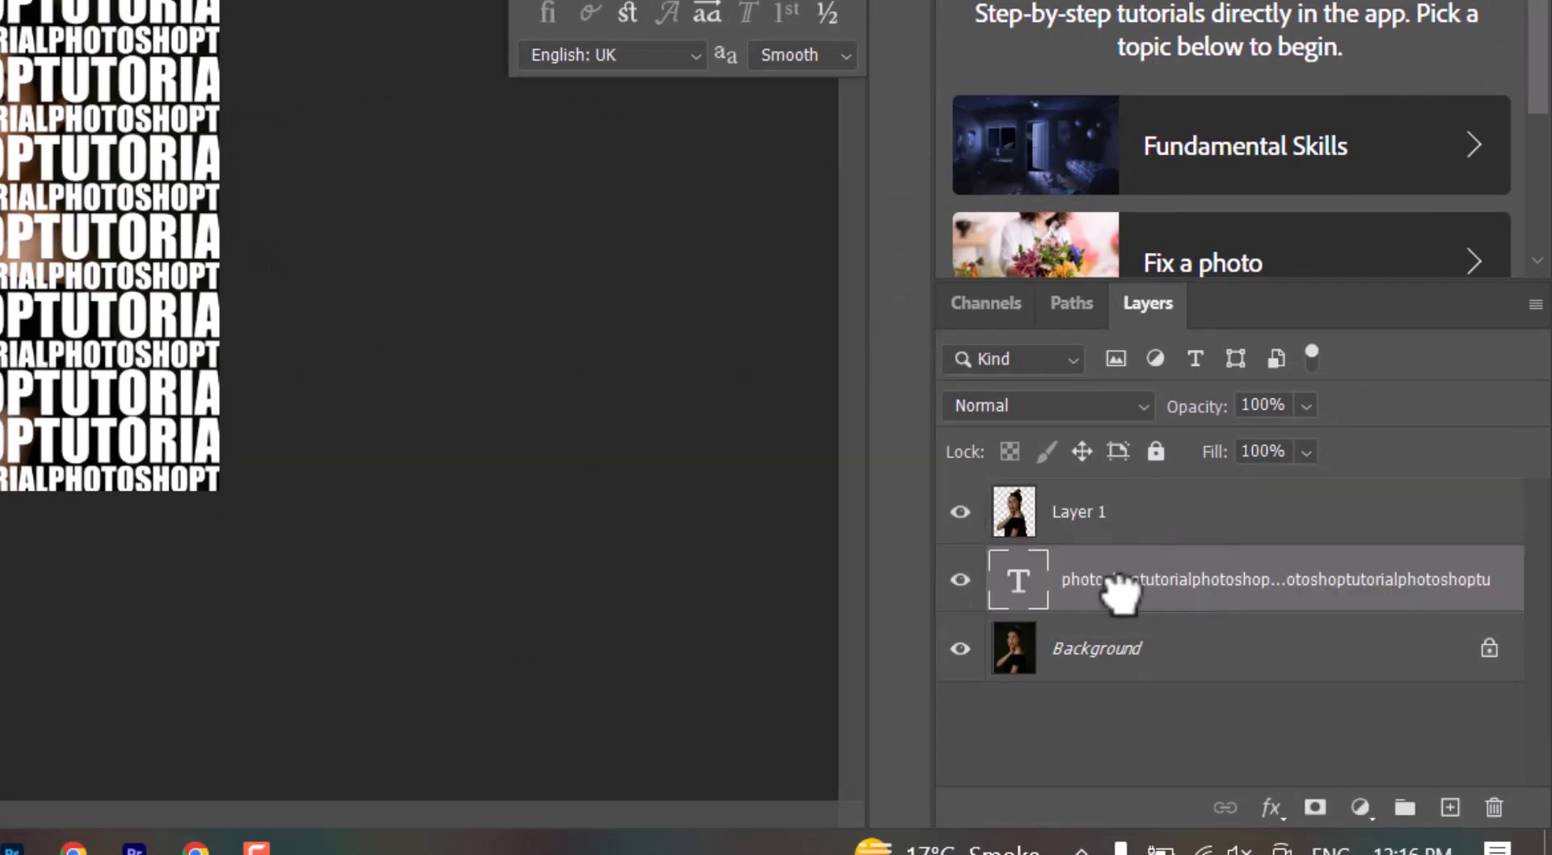
pyautogui.click(1316, 808)
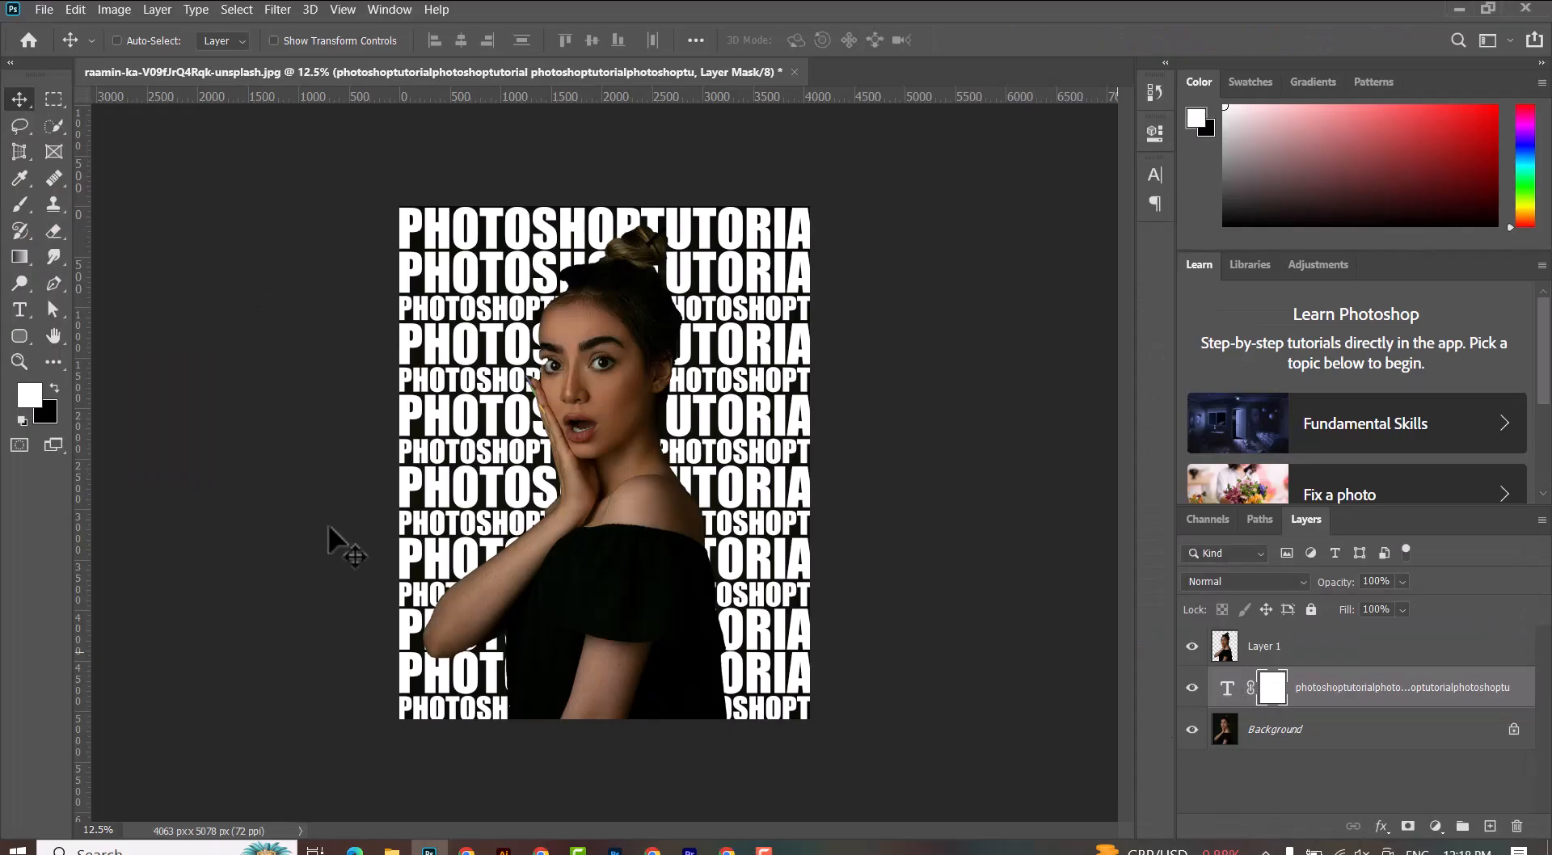
pyautogui.click(19, 260)
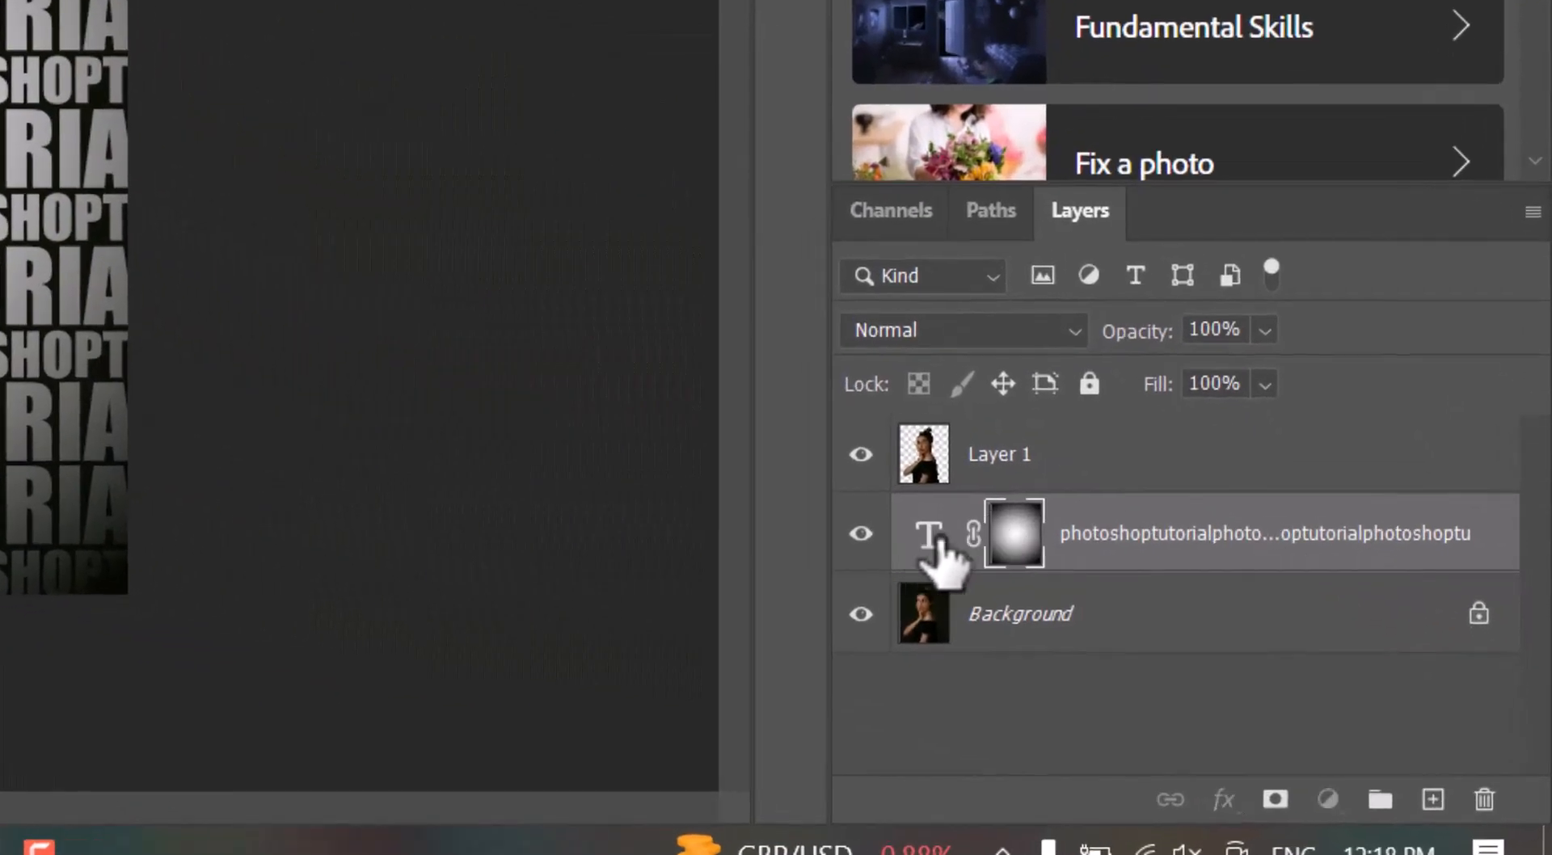
# Give the masked text layer a brownish-orange Inner Shadow: Normal blend, 60% opacity, 30° angle, 19 px distance, 19% choke and 59 px size
pyautogui.rightClick(936, 544)
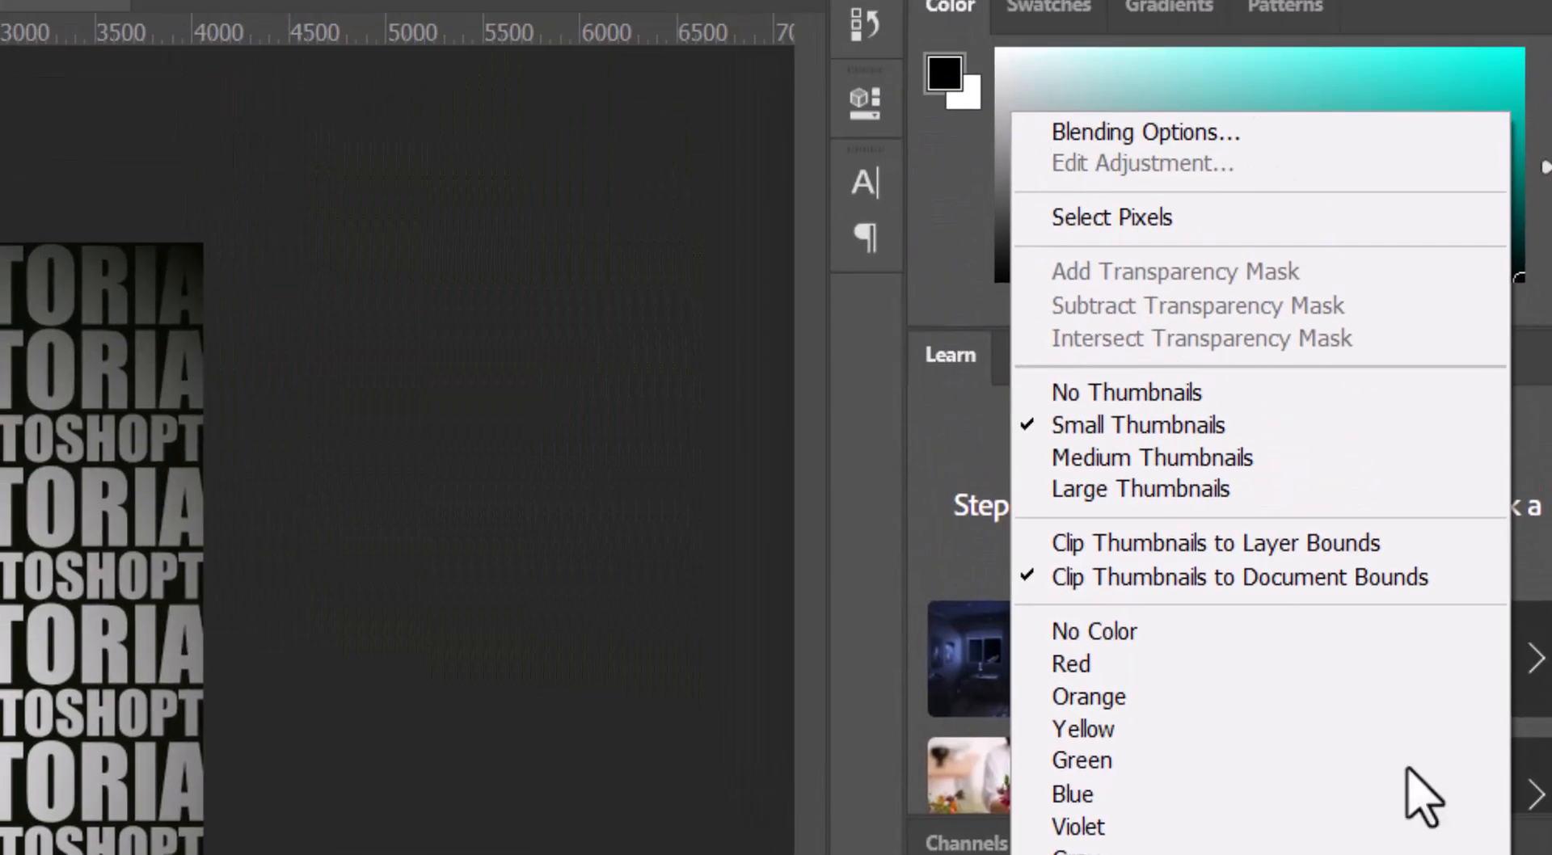
pyautogui.click(1221, 134)
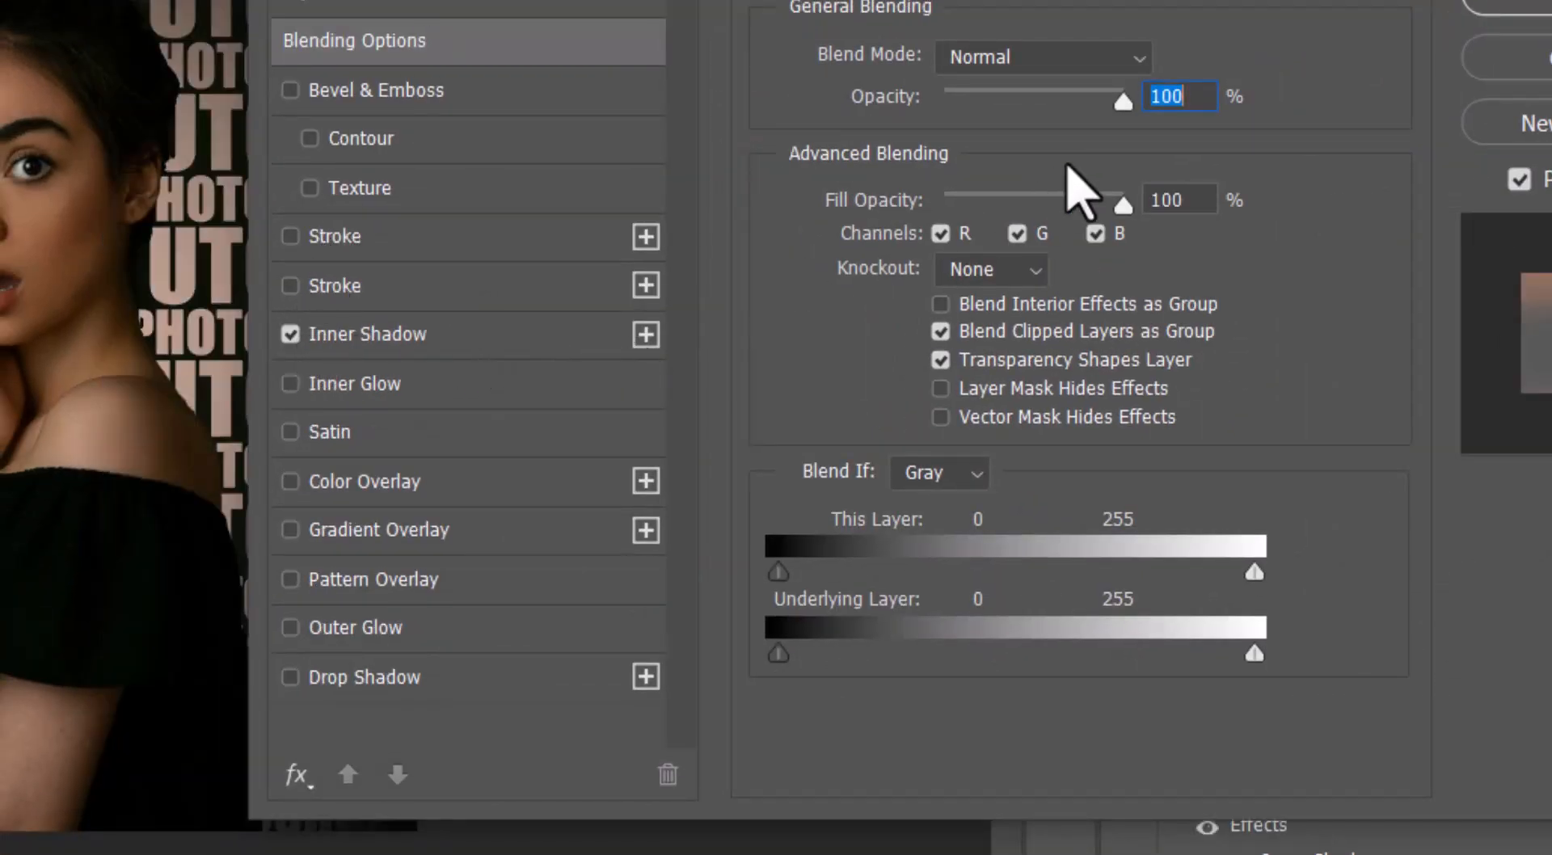
pyautogui.click(502, 348)
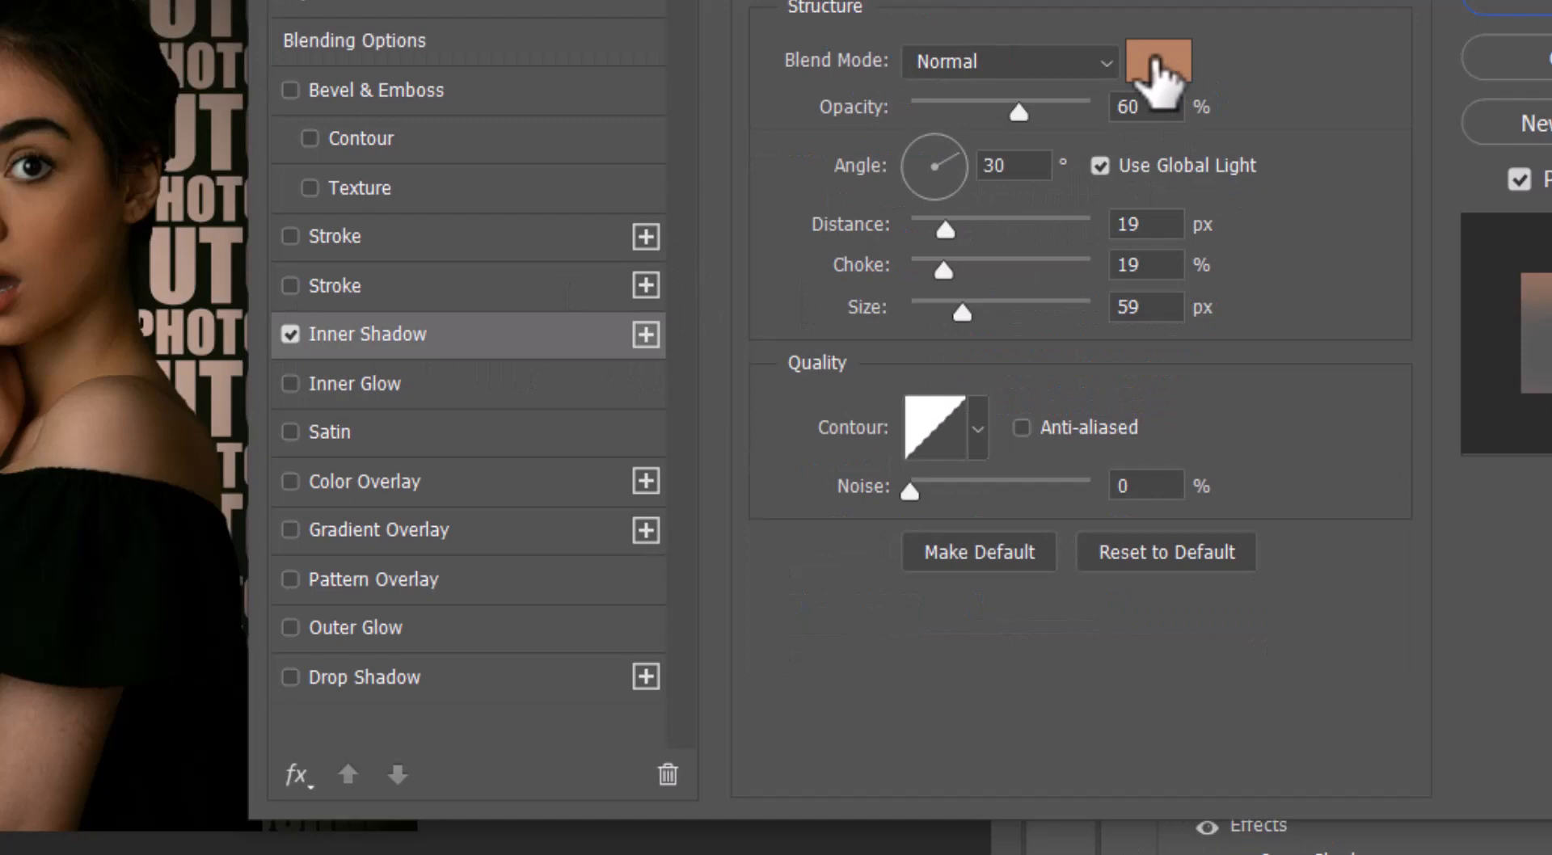
pyautogui.click(1148, 64)
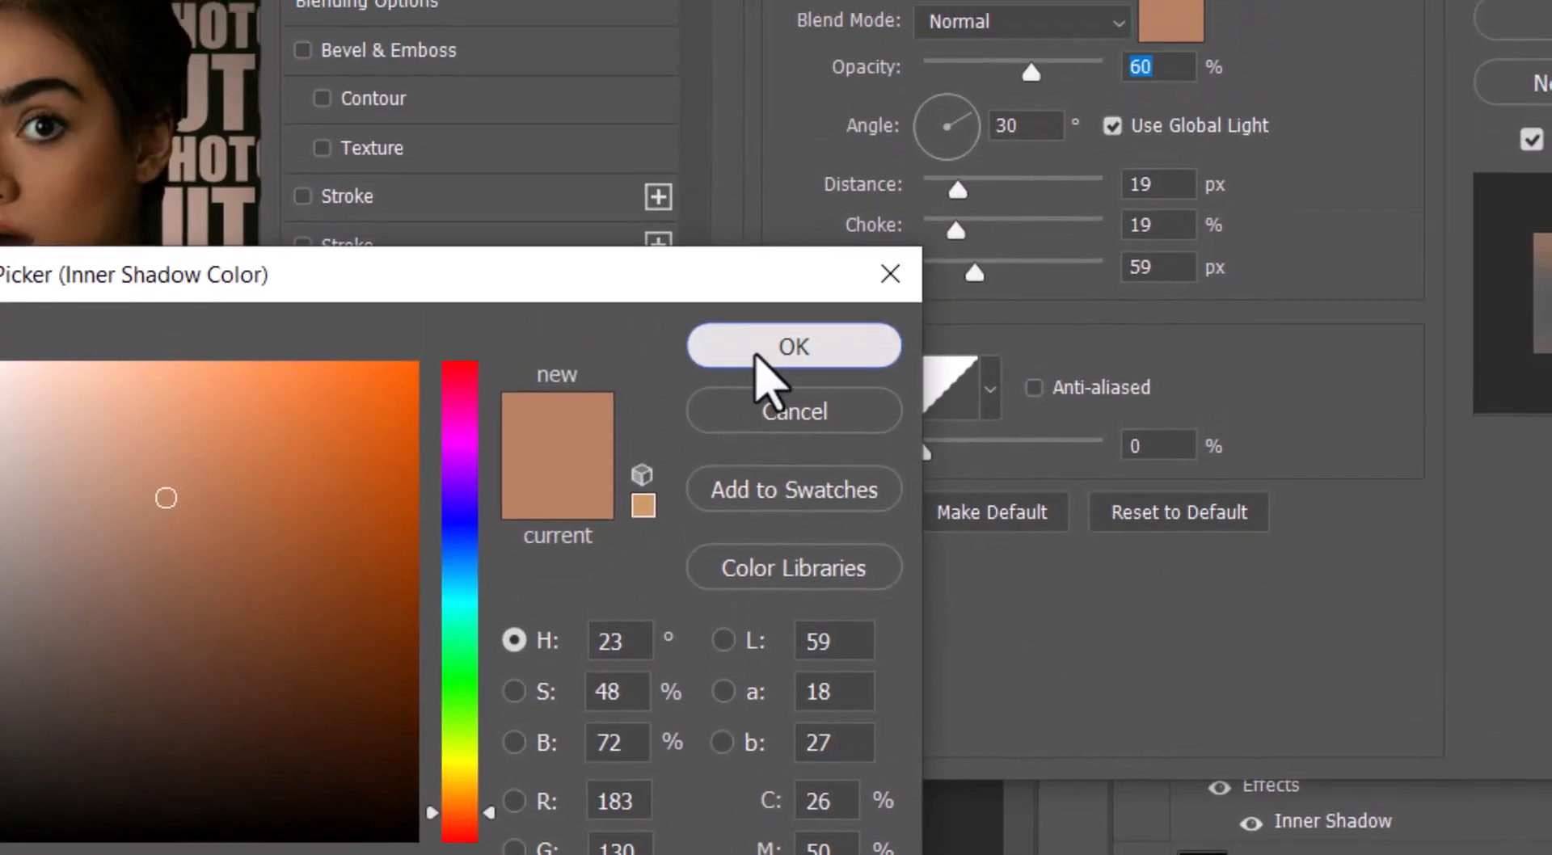
pyautogui.click(764, 203)
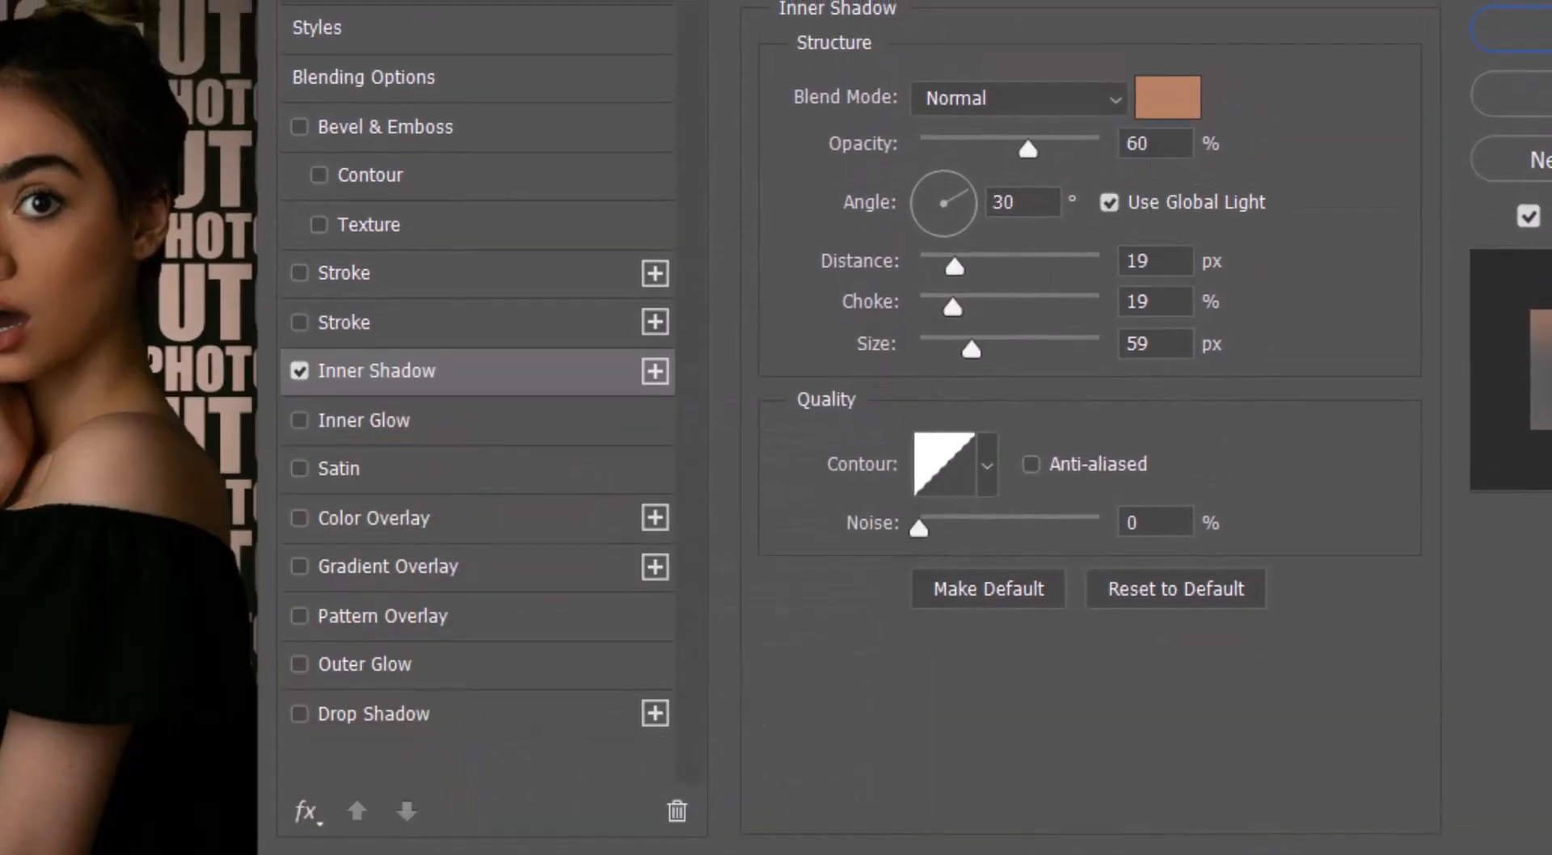
pyautogui.click(1545, 30)
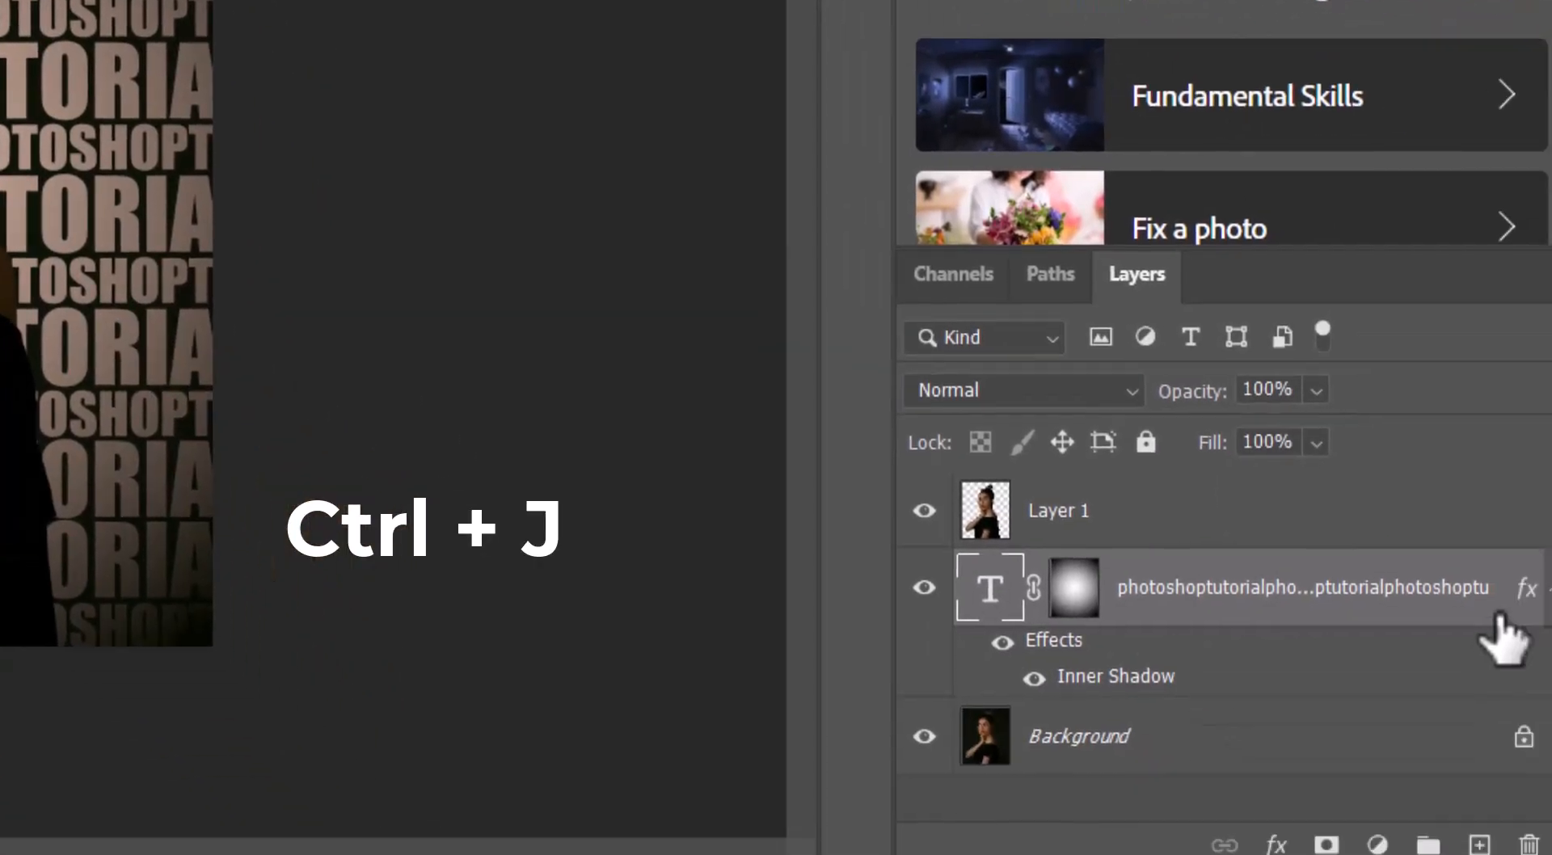
# Duplicate the masked text layer and remove the layer style and layer mask from the copy
pyautogui.hotkey('ctrl', 'j')
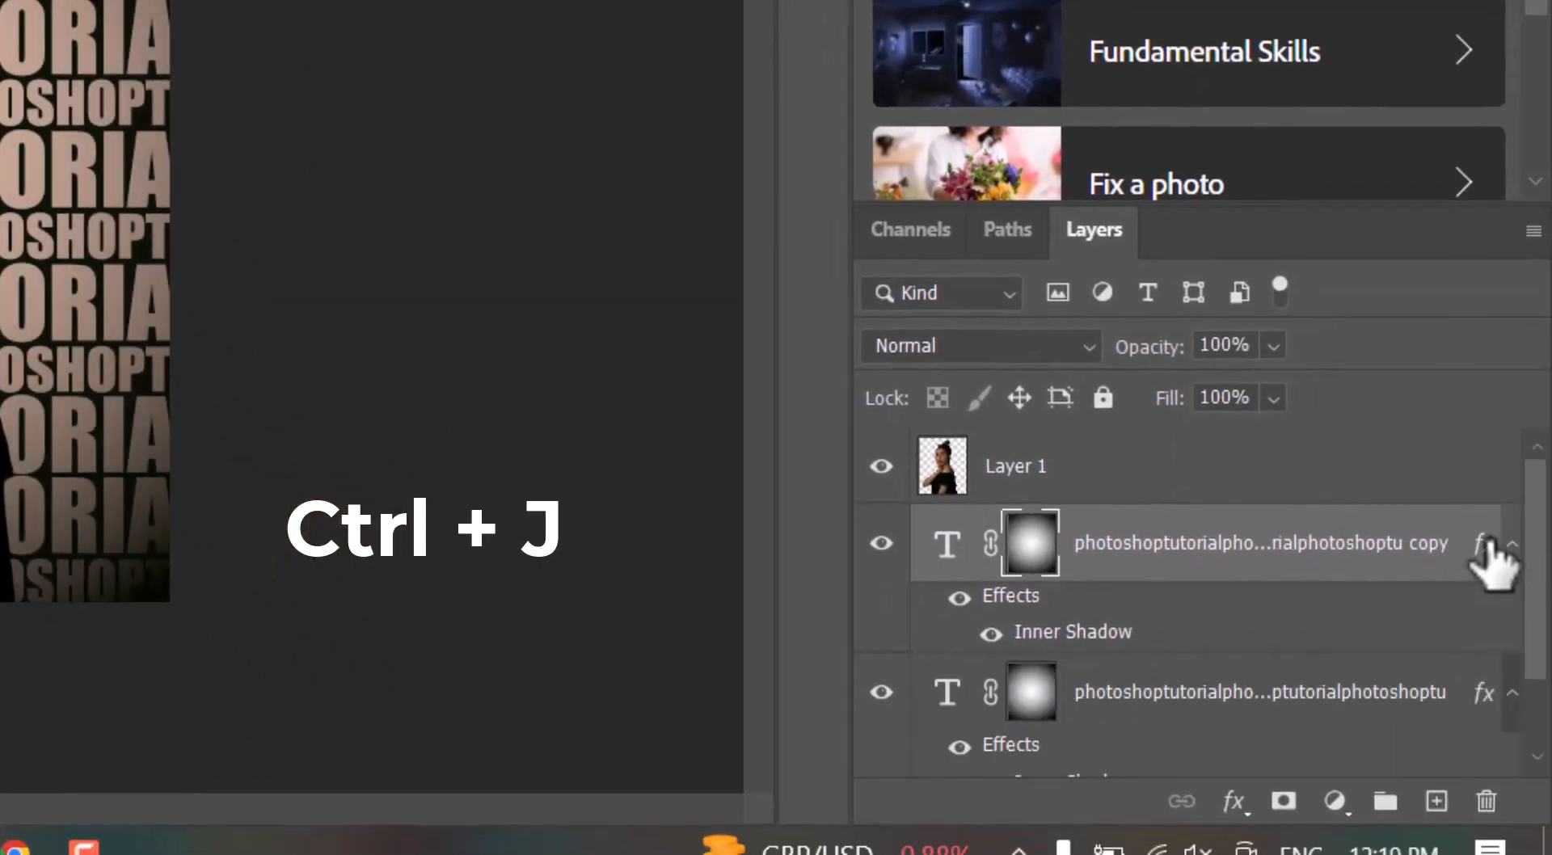
pyautogui.rightClick(1488, 549)
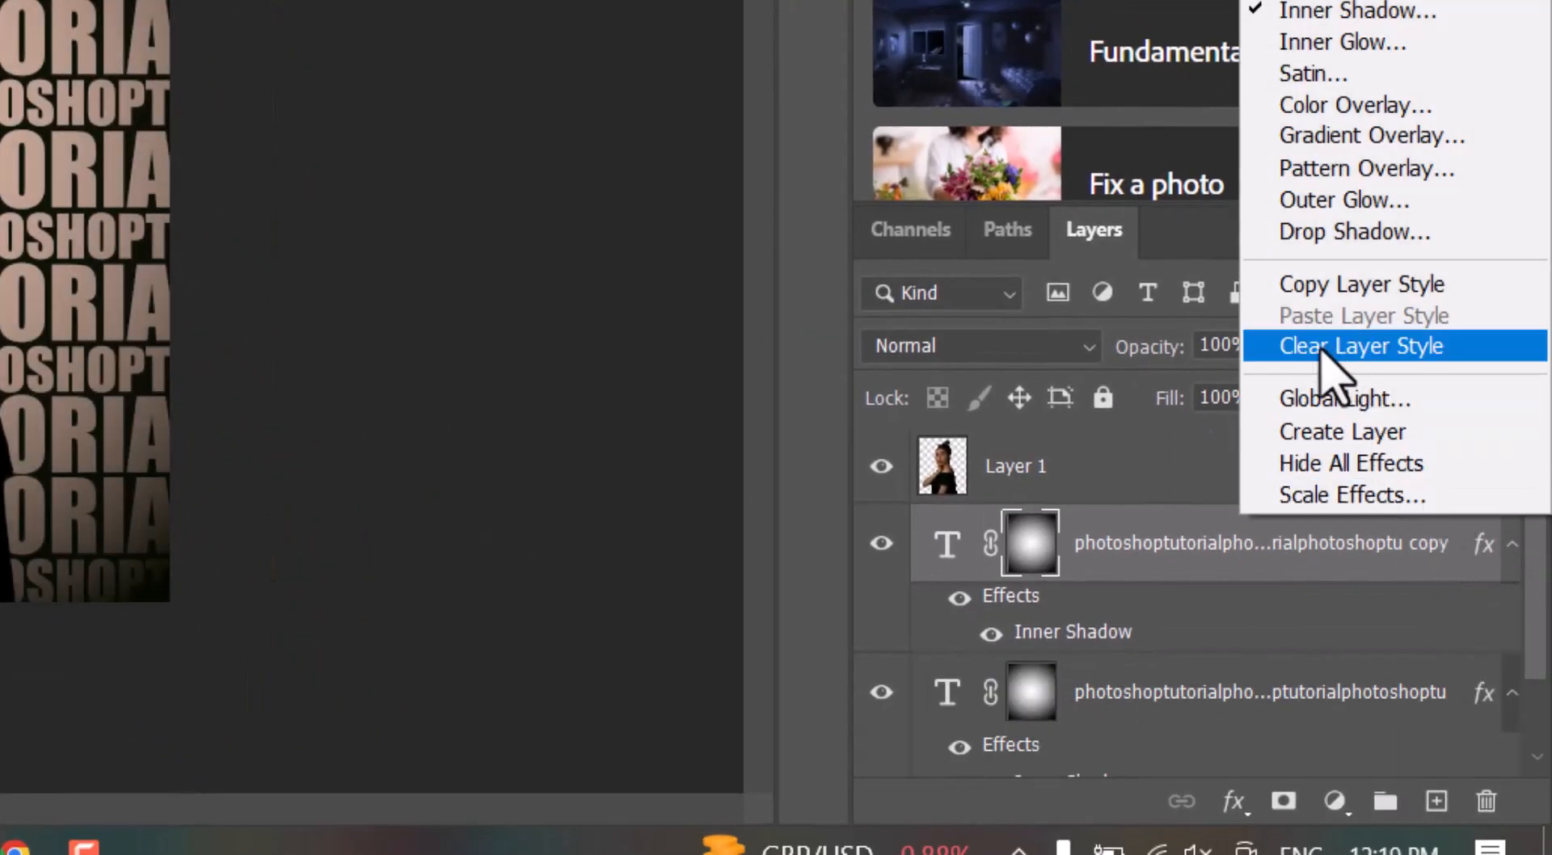
pyautogui.click(1330, 348)
pyautogui.moveTo(1036, 545); pyautogui.dragTo(1486, 802)
pyautogui.click(239, 226)
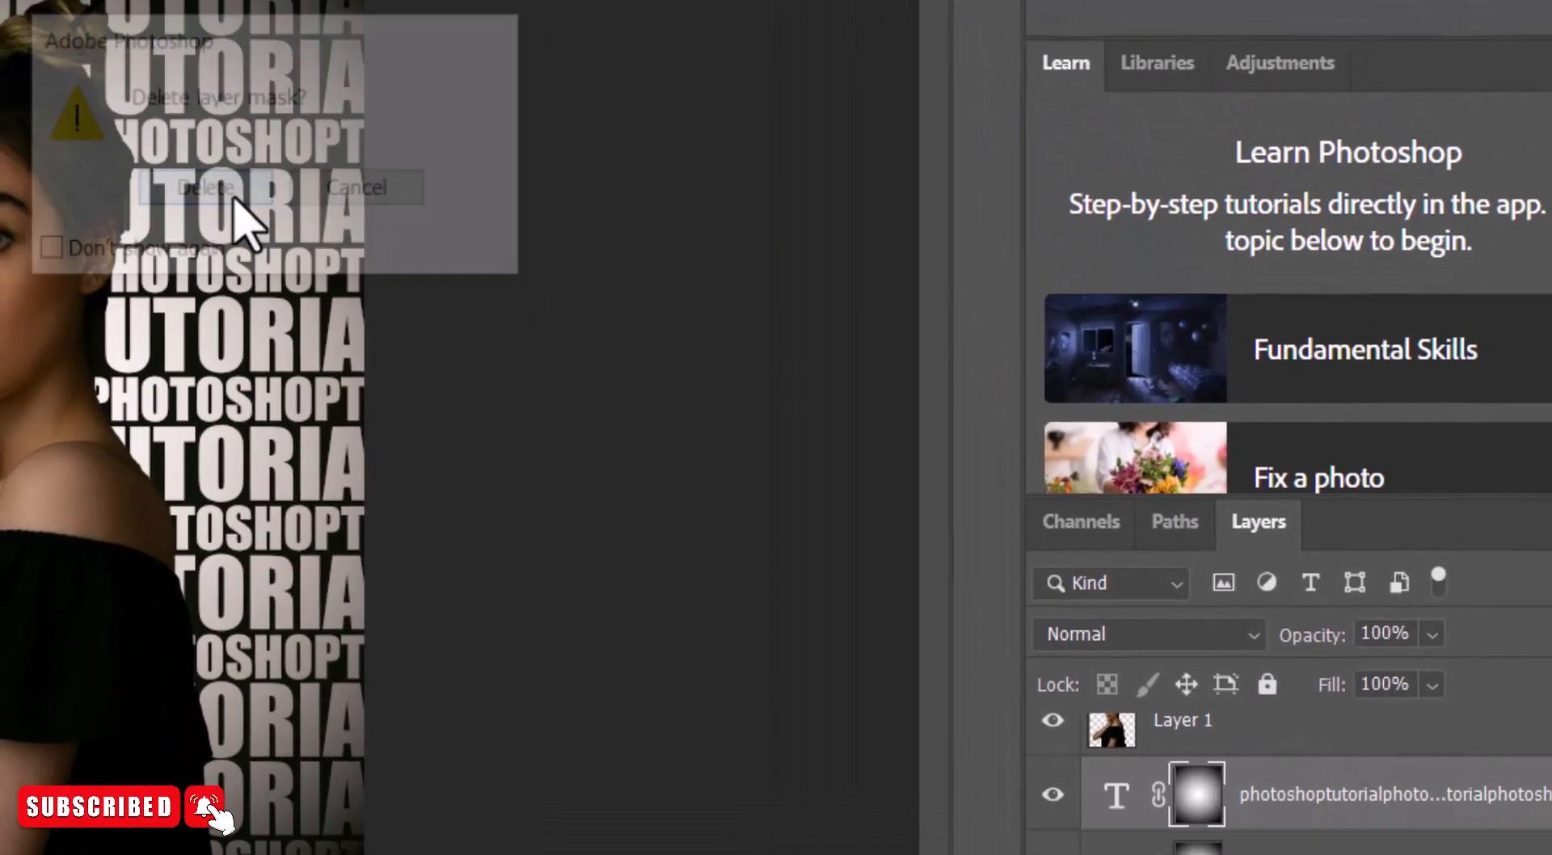
# Move the text copy above Layer 1 and scale it to about 74.7%, shifting it back over the image
pyautogui.moveTo(1348, 789); pyautogui.dragTo(1299, 817)
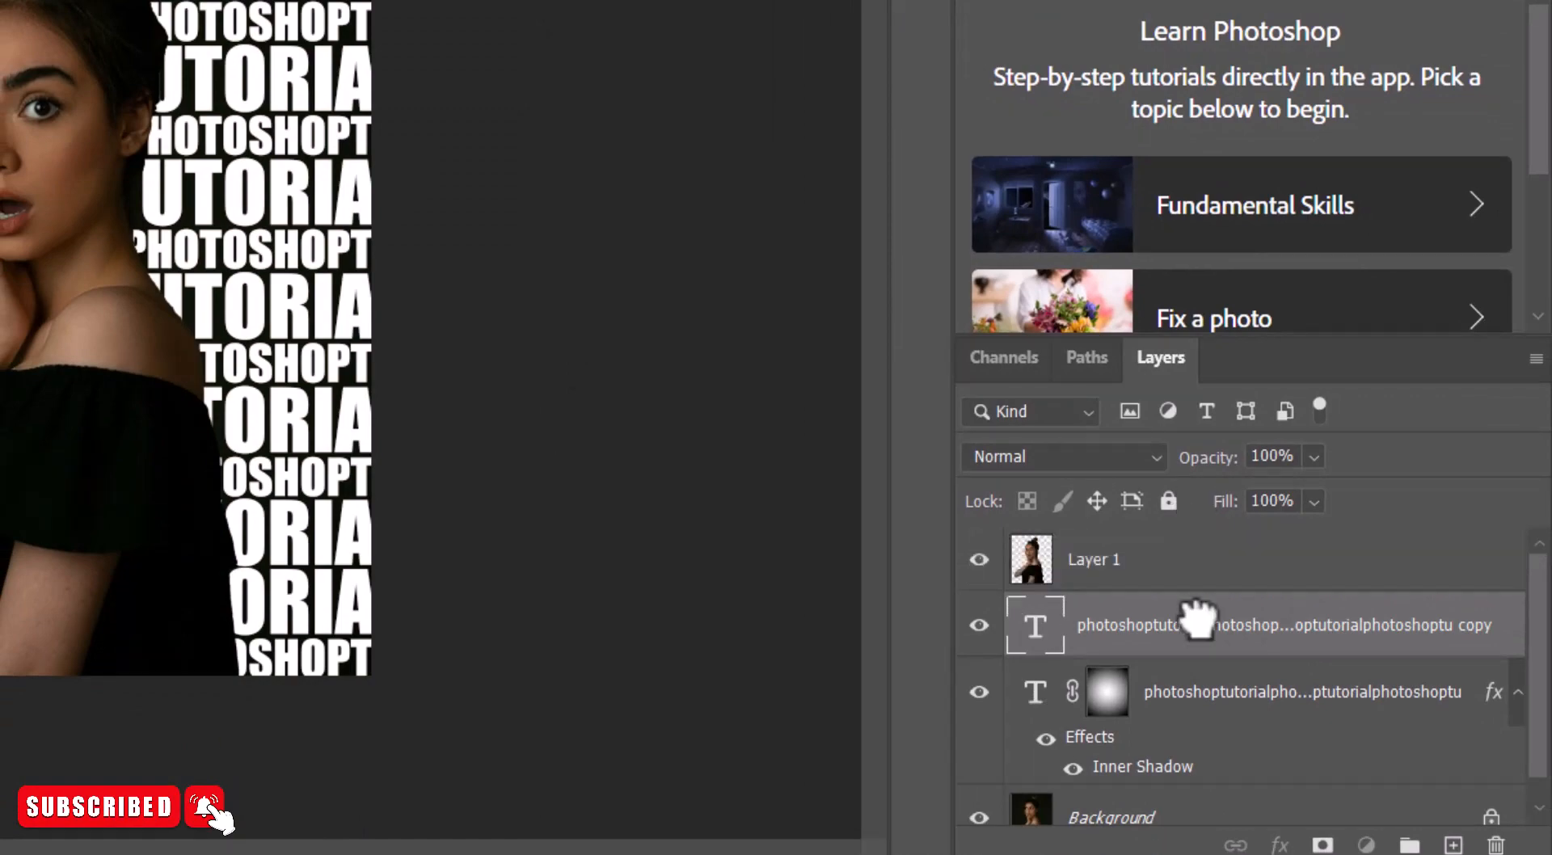
pyautogui.moveTo(1182, 625); pyautogui.dragTo(1156, 533)
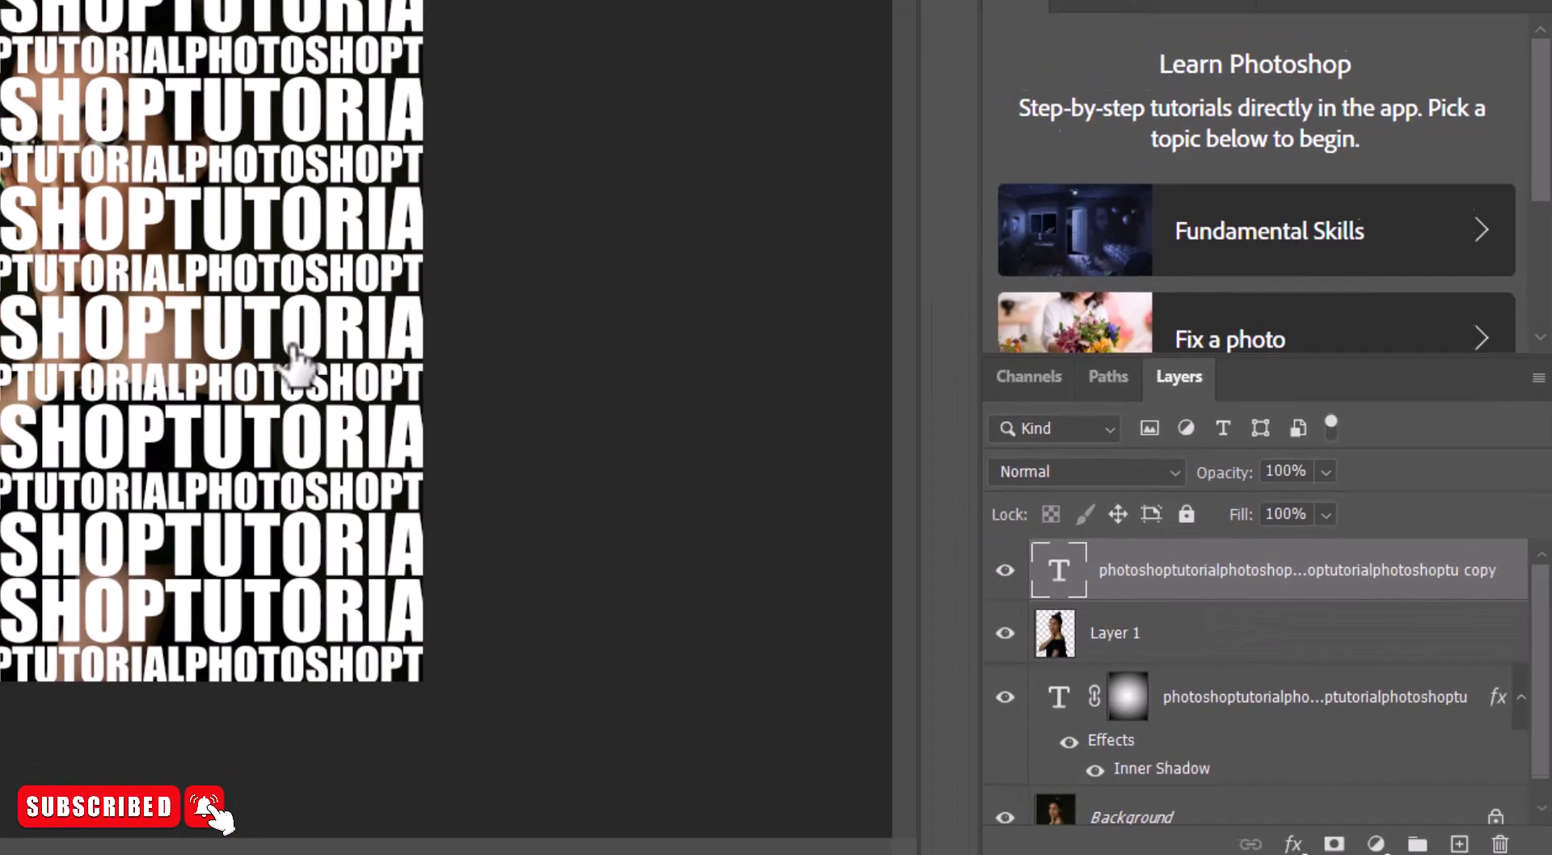
pyautogui.hotkey('ctrl', 't')
pyautogui.moveTo(401, 202); pyautogui.dragTo(624, 336)
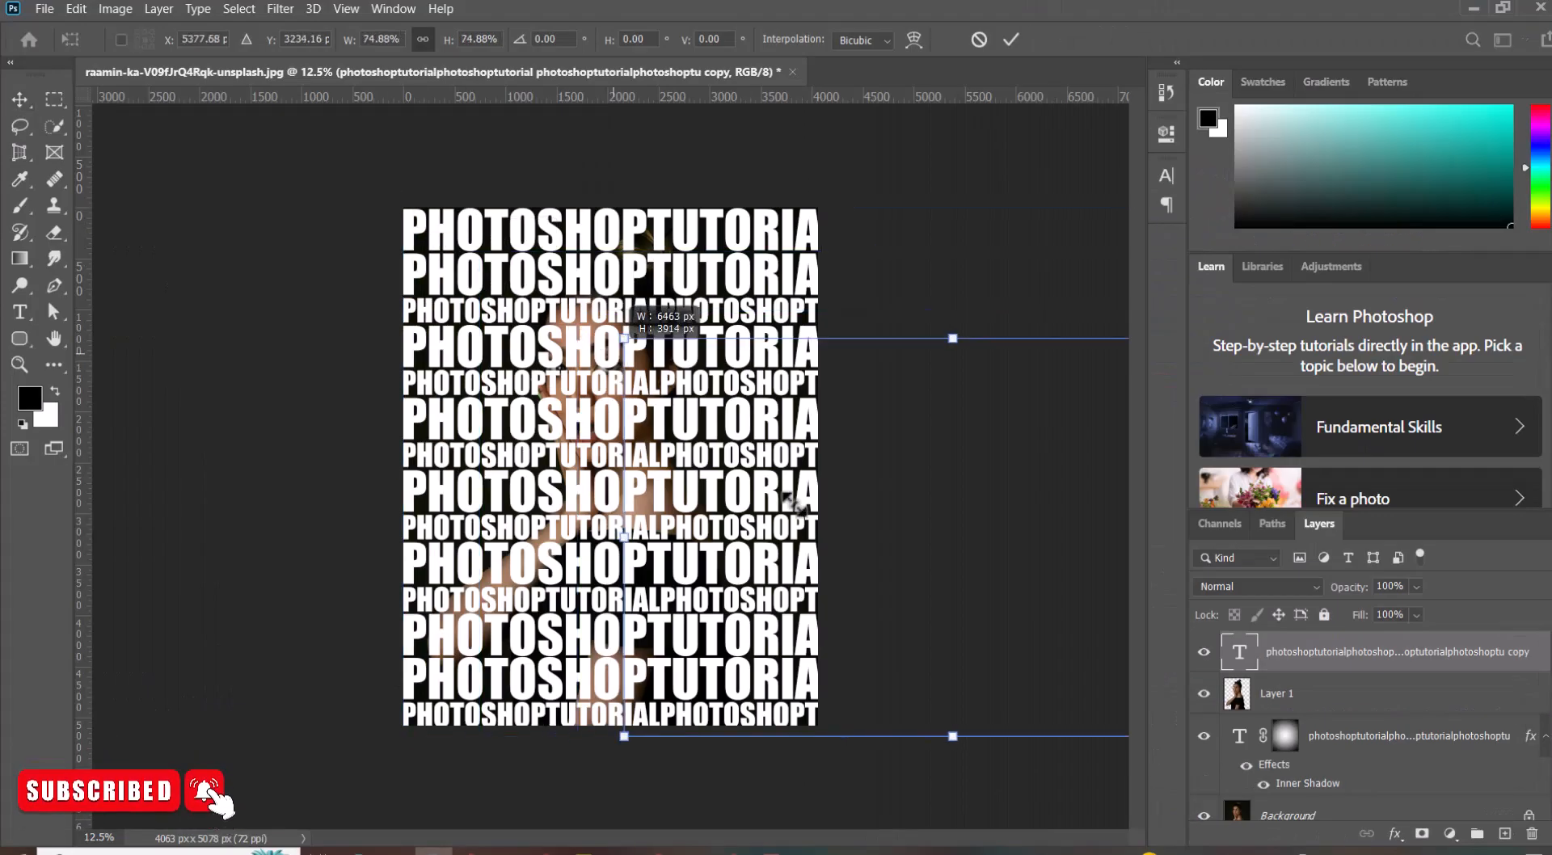
pyautogui.moveTo(739, 466); pyautogui.dragTo(636, 453)
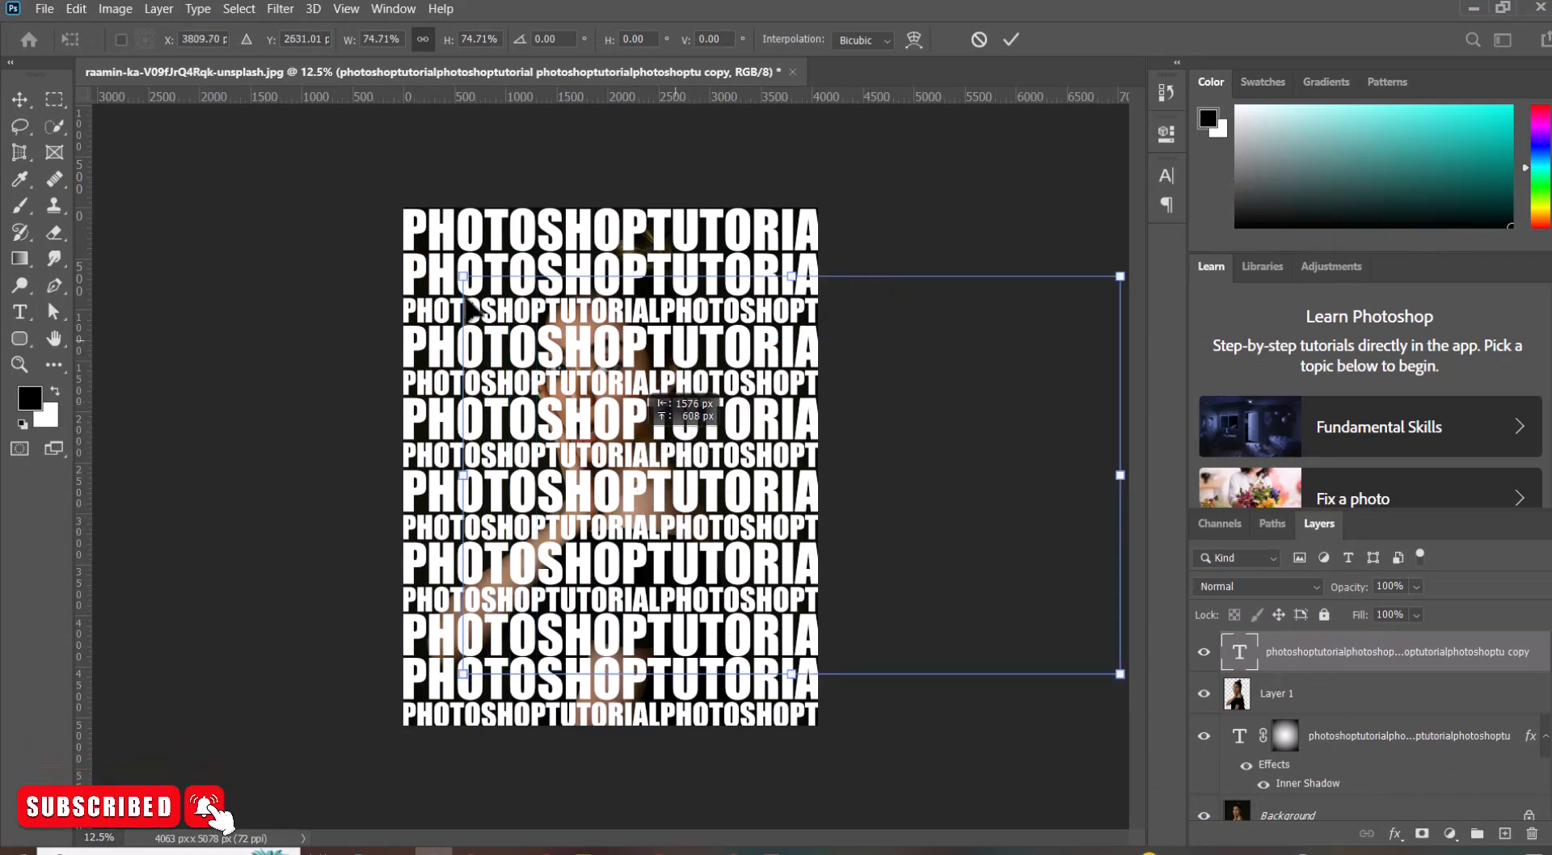
pyautogui.click(1010, 39)
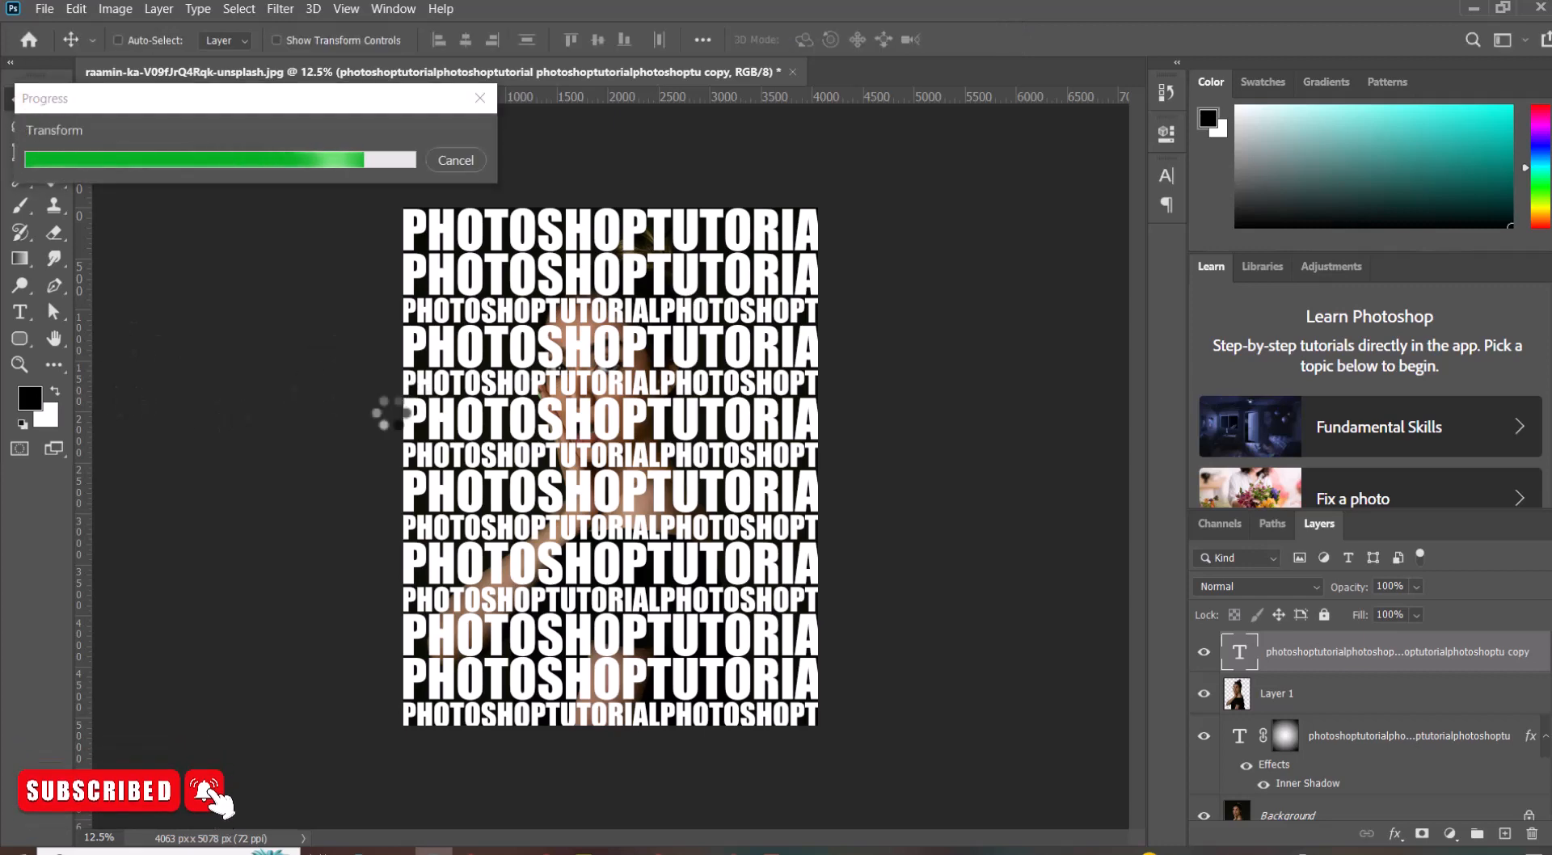
# Enlarge the text copy again with Free Transform and position it so its rows cover the woman
pyautogui.moveTo(624, 410); pyautogui.dragTo(604, 349)
pyautogui.hotkey('ctrl', 't')
pyautogui.moveTo(508, 616); pyautogui.dragTo(465, 732)
pyautogui.moveTo(676, 534); pyautogui.dragTo(678, 494)
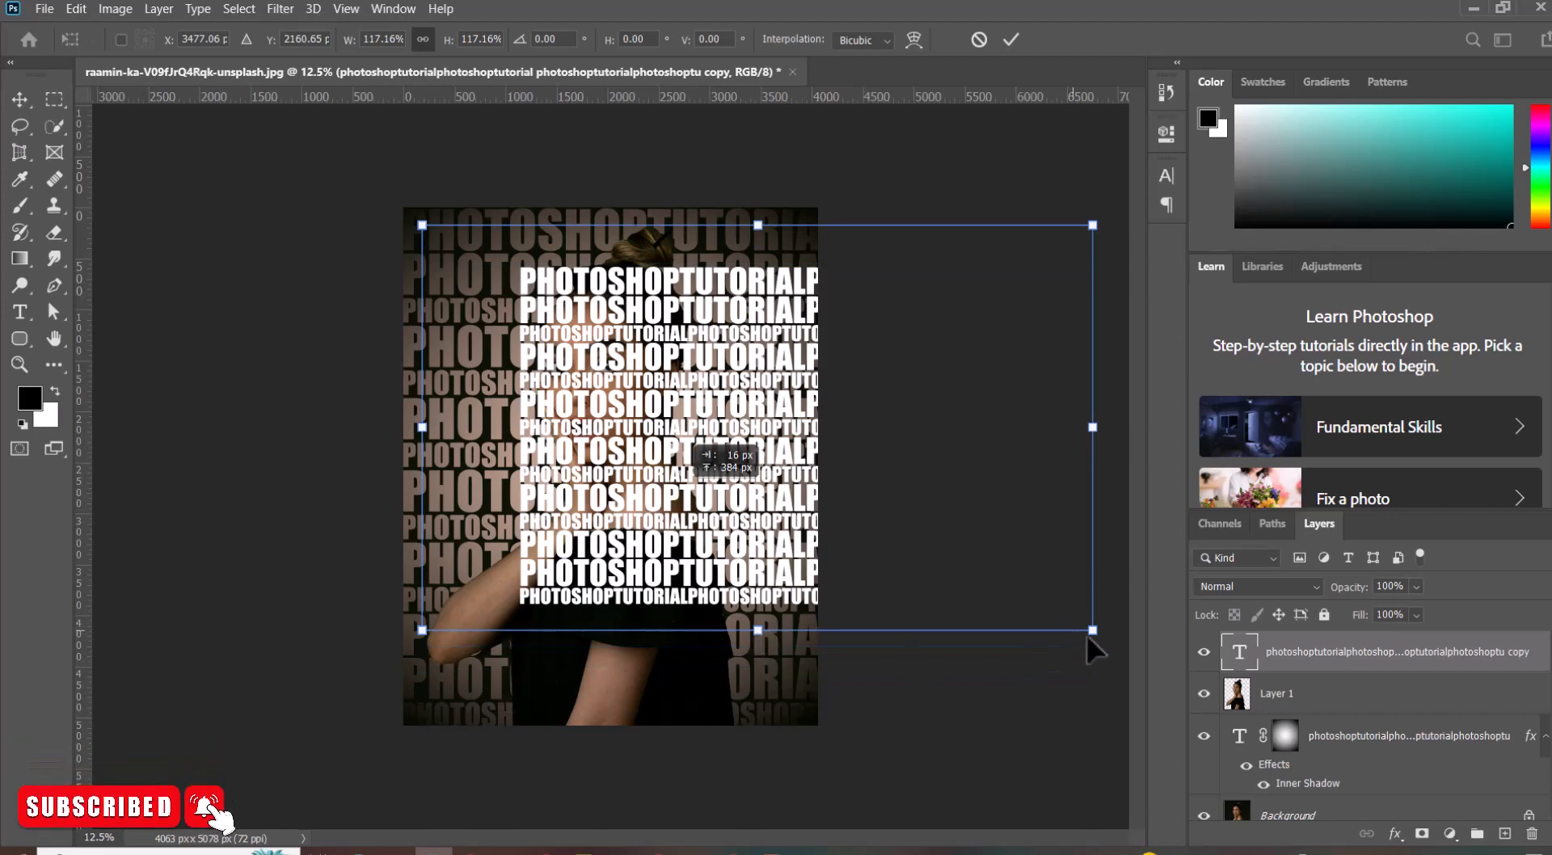
pyautogui.moveTo(424, 634); pyautogui.dragTo(326, 848)
pyautogui.press('Return')
pyautogui.moveTo(617, 499); pyautogui.dragTo(665, 521)
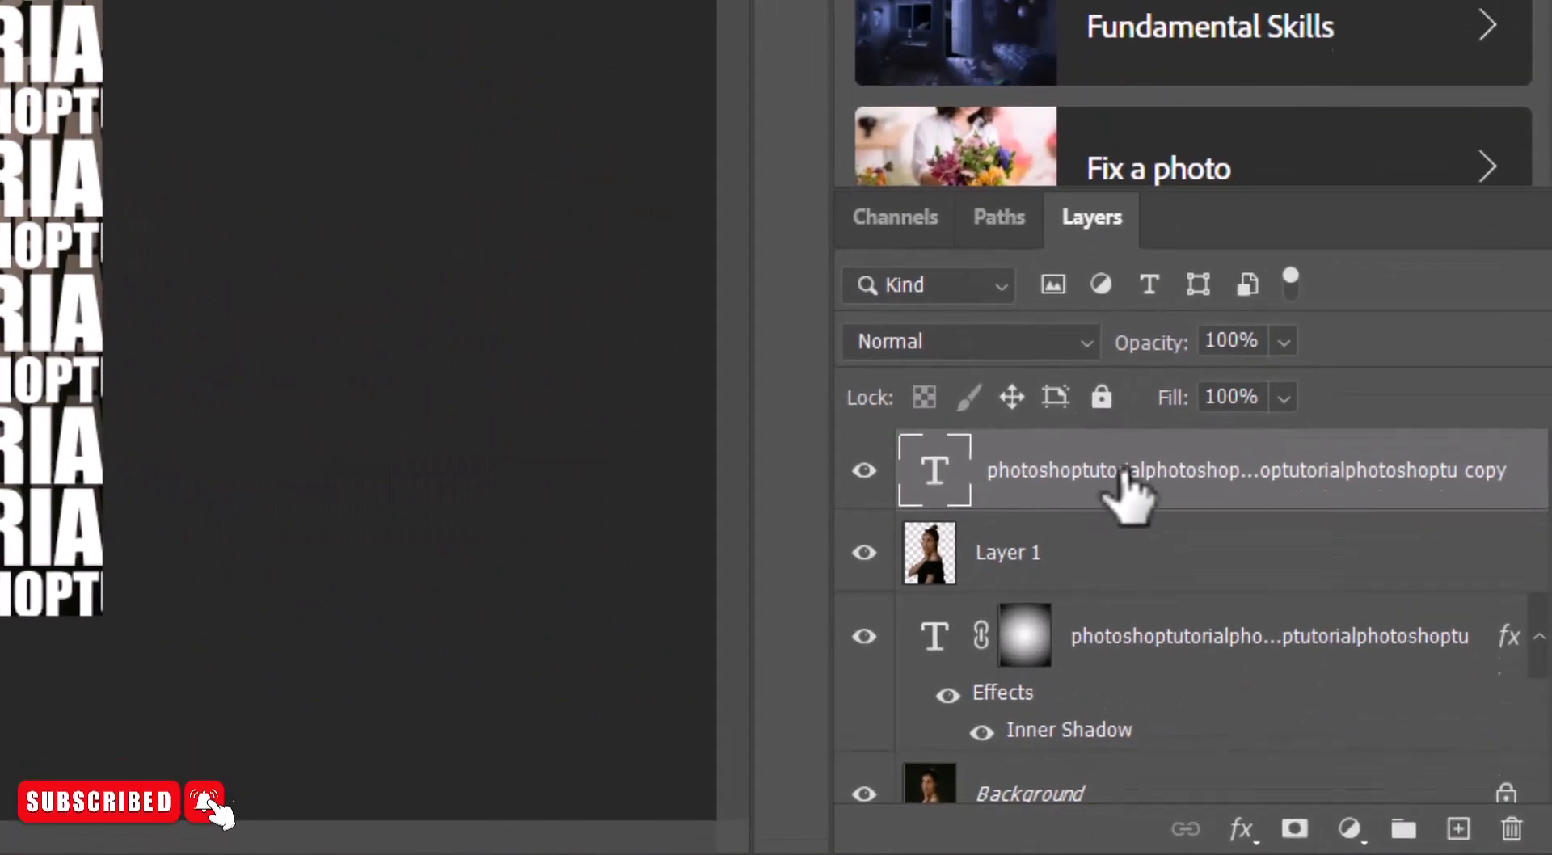
# Set the text copy's fill opacity to 0% and enable its knockout in the blending options
pyautogui.rightClick(1128, 494)
pyautogui.click(703, 48)
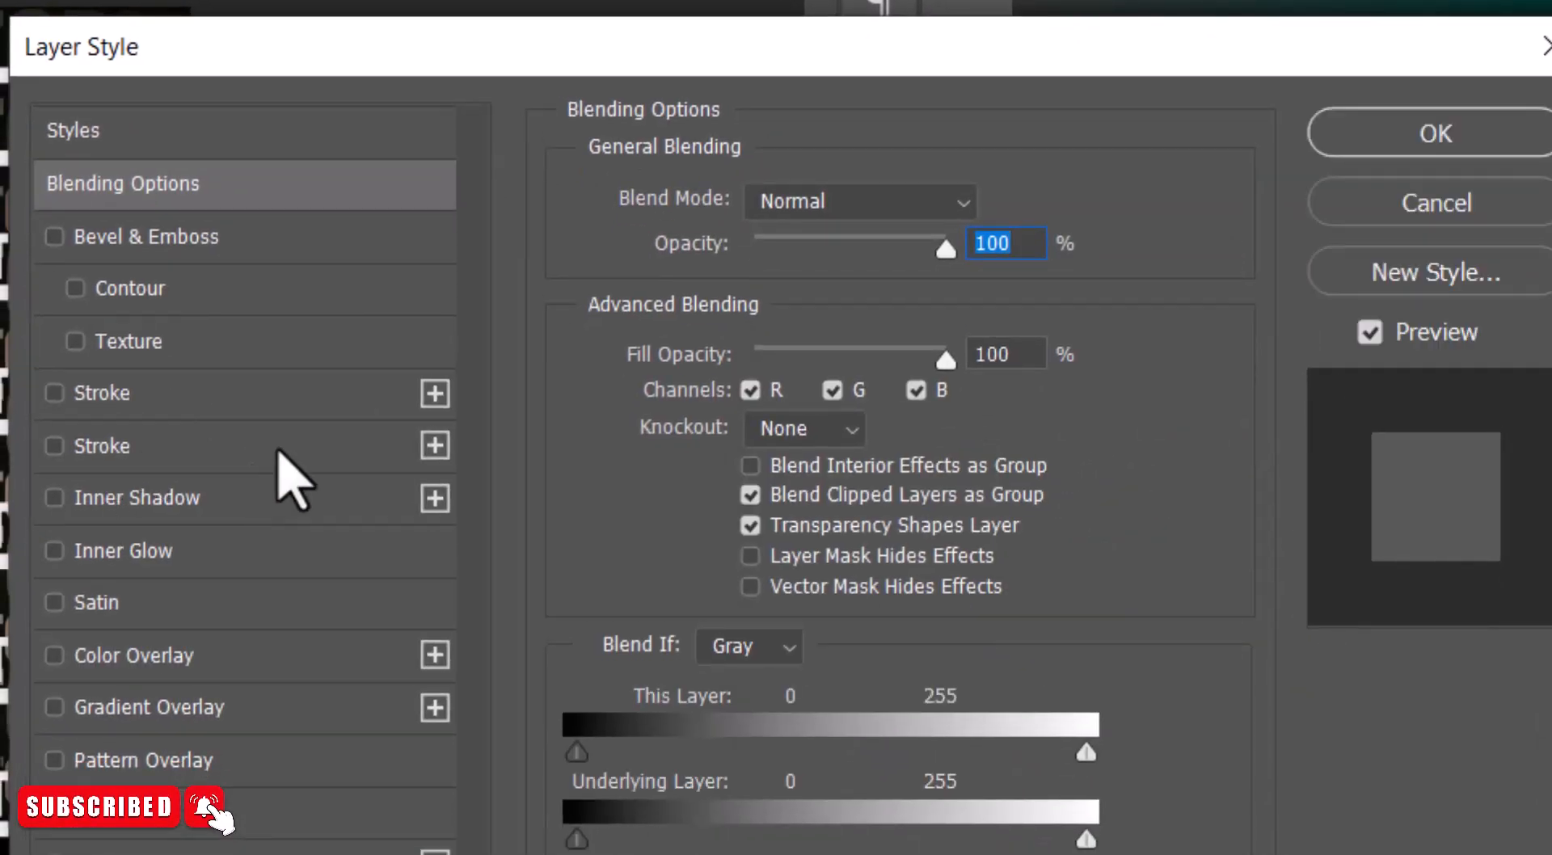
pyautogui.click(837, 426)
pyautogui.click(946, 363)
pyautogui.moveTo(738, 358); pyautogui.dragTo(738, 358)
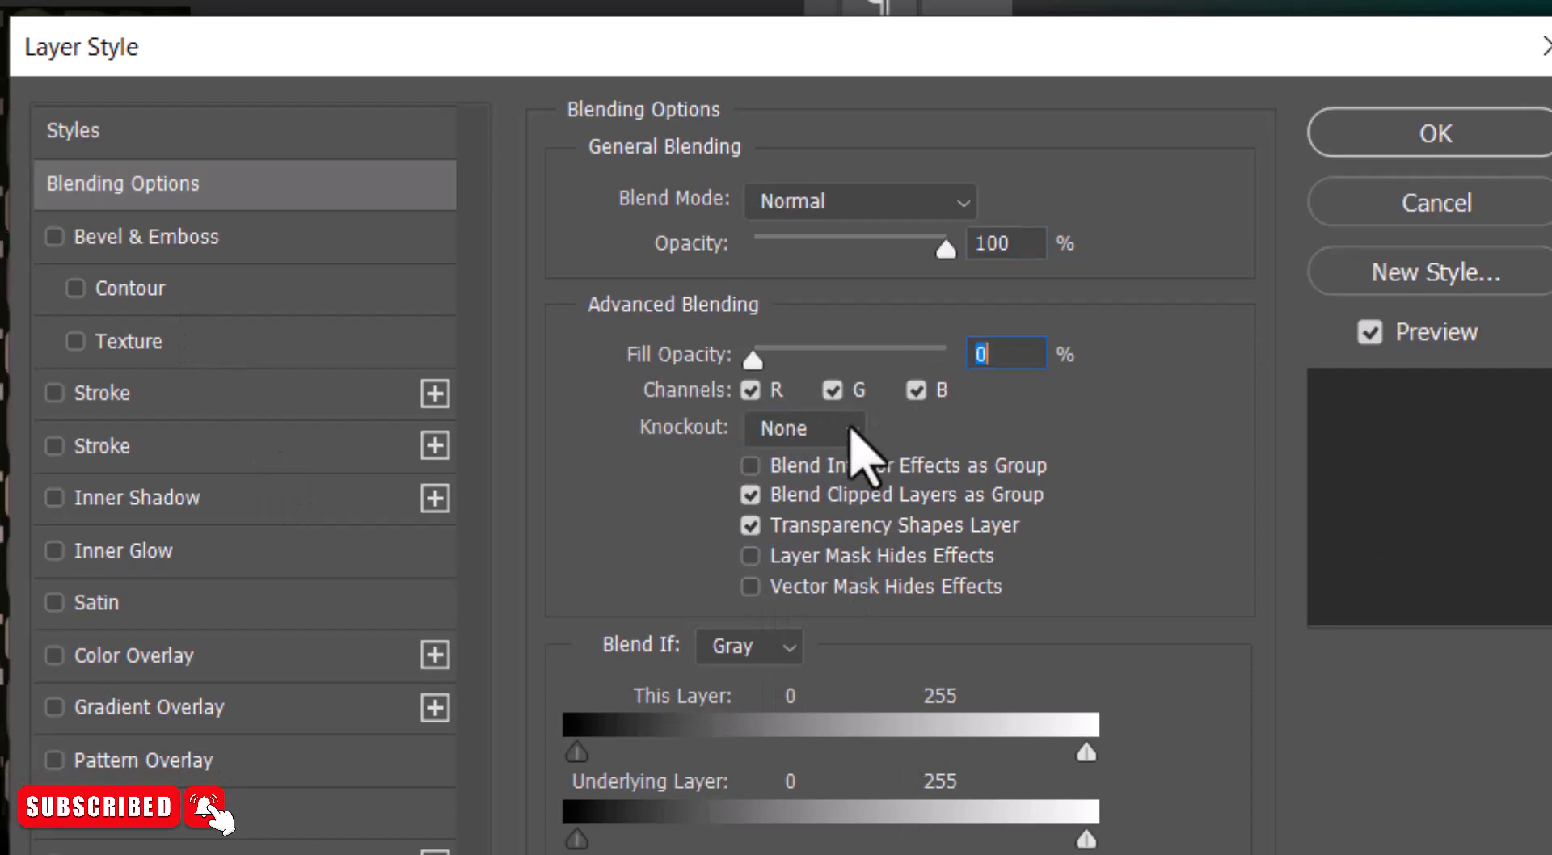
pyautogui.click(808, 428)
pyautogui.click(796, 492)
pyautogui.click(1399, 145)
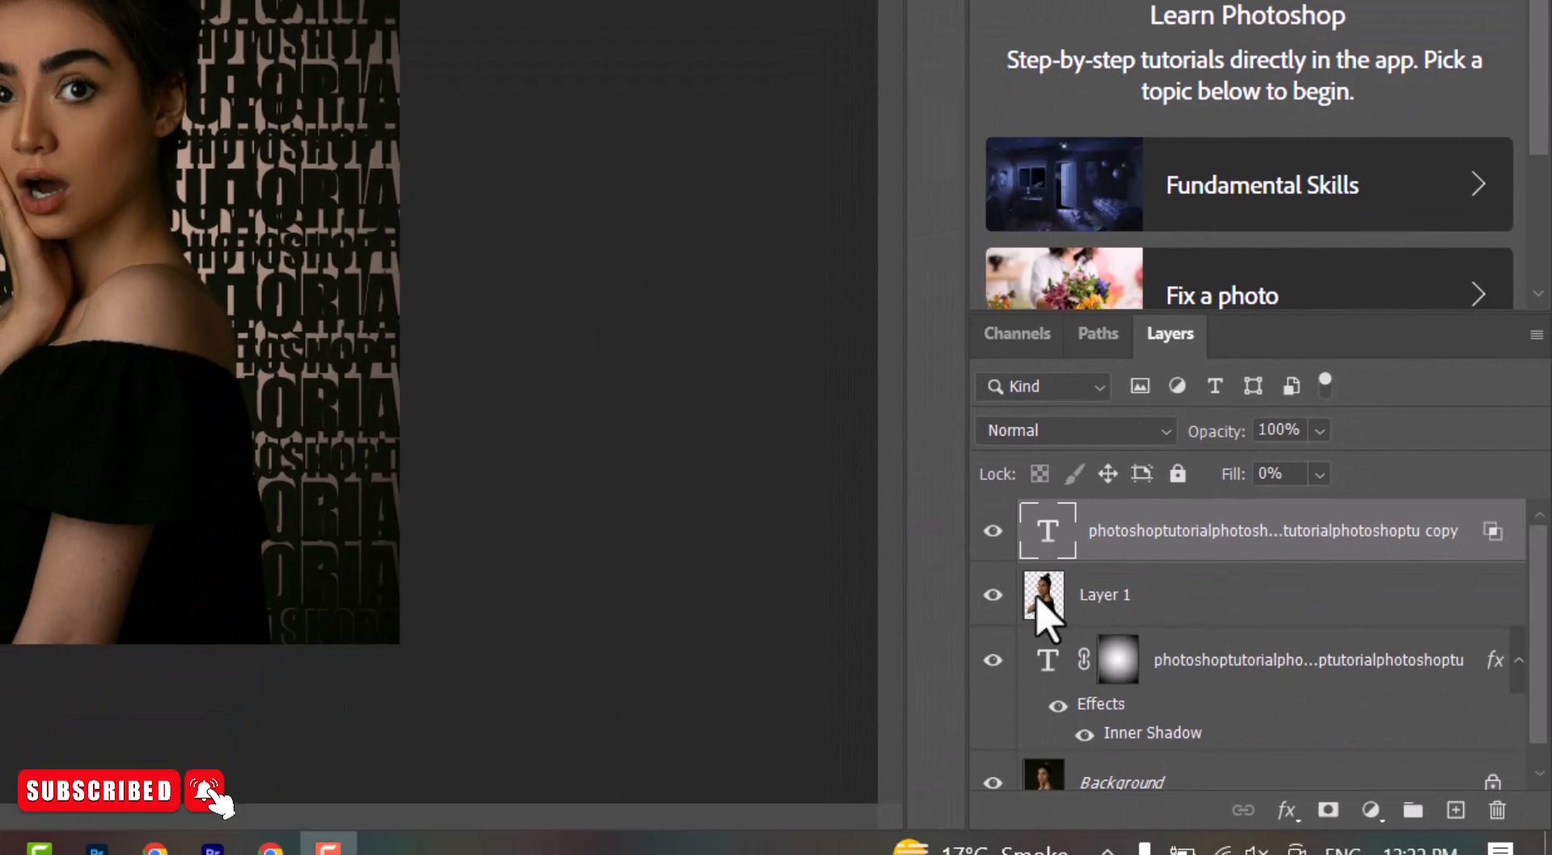
# Load Layer 1's silhouette as a selection and use it as a layer mask on the text copy
pyautogui.moveTo(1045, 619); pyautogui.dragTo(1043, 624)
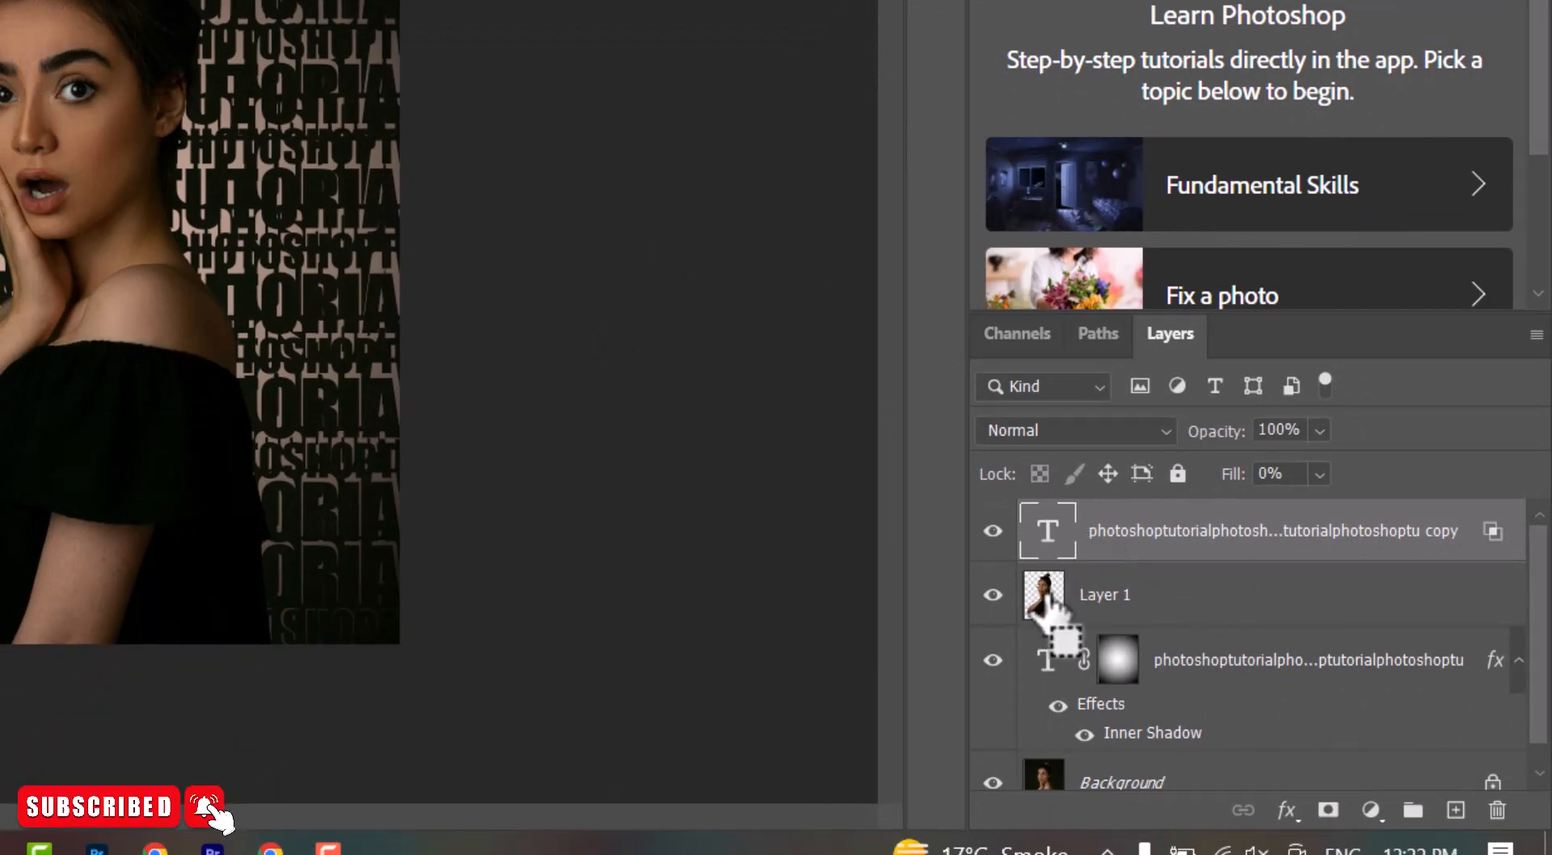
pyautogui.keyDown('ctrl'); pyautogui.click(1044, 619); pyautogui.keyUp('ctrl')
pyautogui.click(1328, 810)
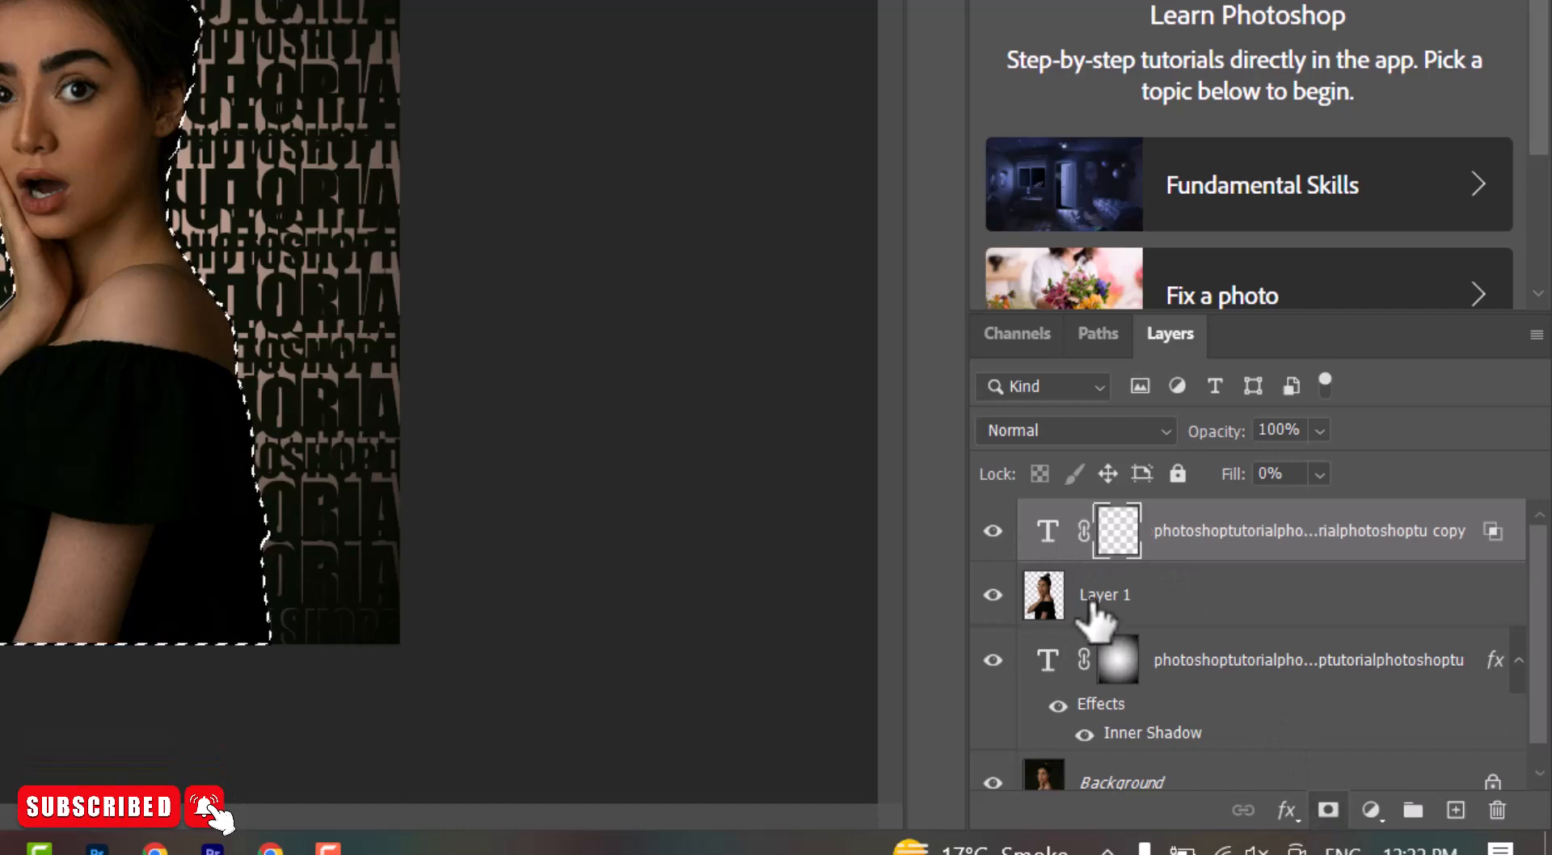
# Add a new empty layer directly above Layer 1 and load the woman's silhouette as a selection
pyautogui.click(1293, 596)
pyautogui.click(1455, 810)
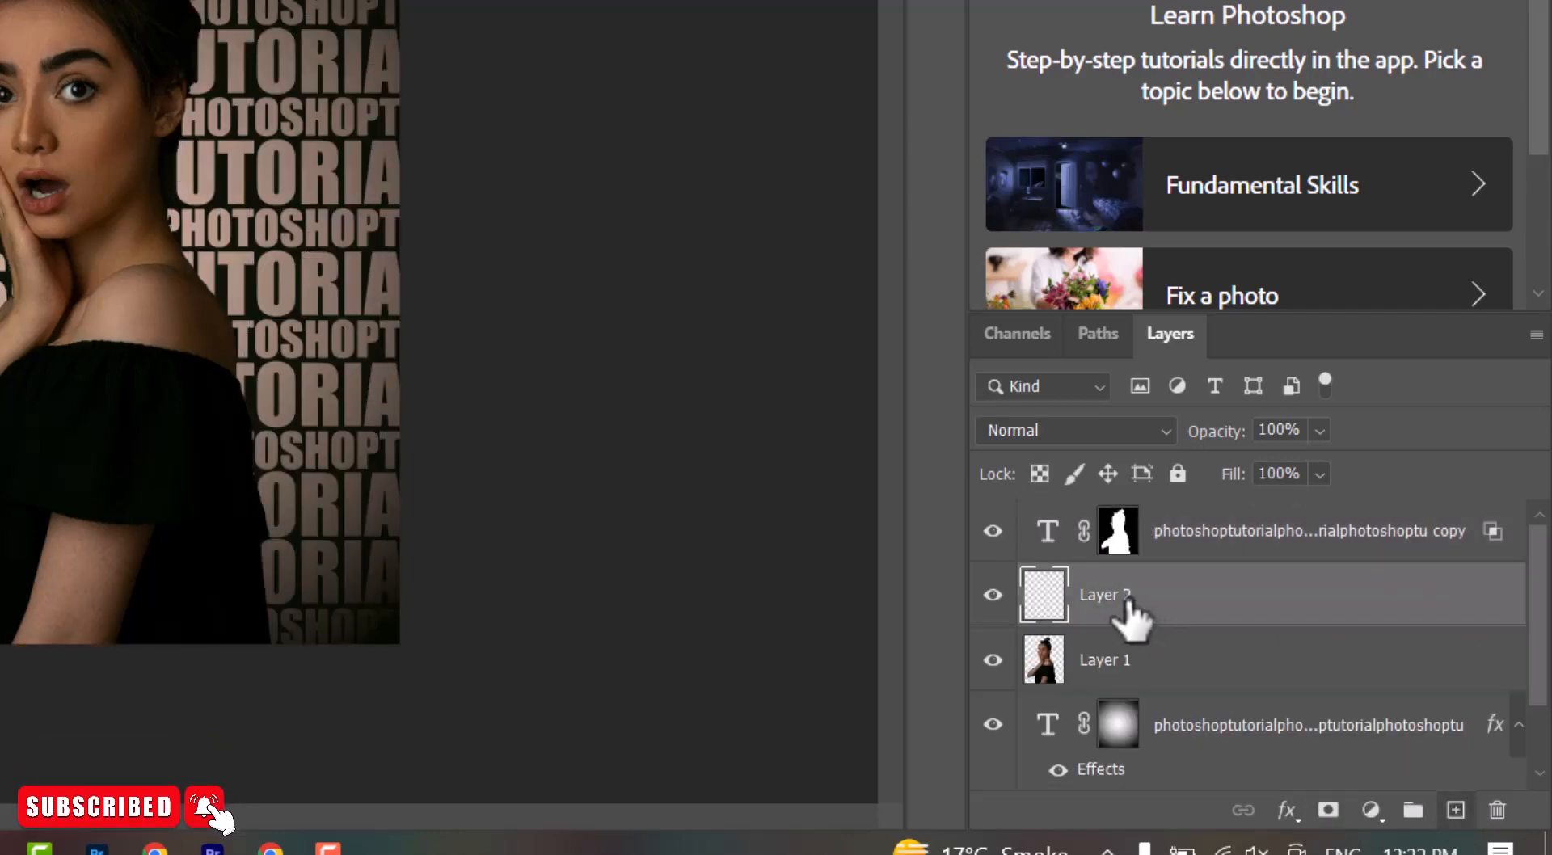
pyautogui.keyDown('ctrl'); pyautogui.click(1043, 663); pyautogui.keyUp('ctrl')
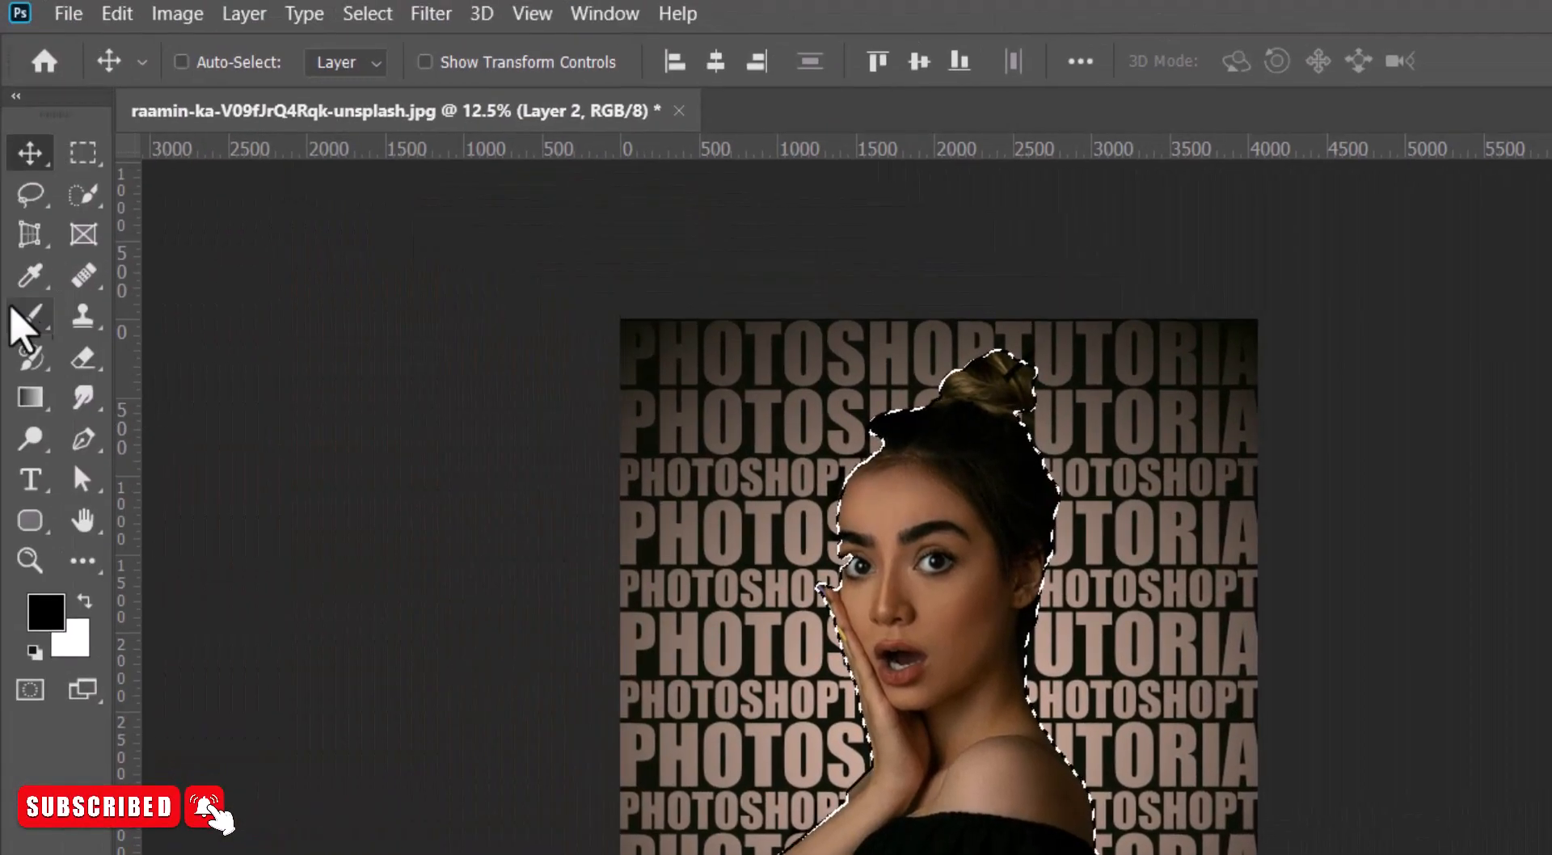
# Paint the selected silhouette white on Layer 2 with a soft brush enlarged to 998 px
pyautogui.click(30, 315)
pyautogui.press('x')
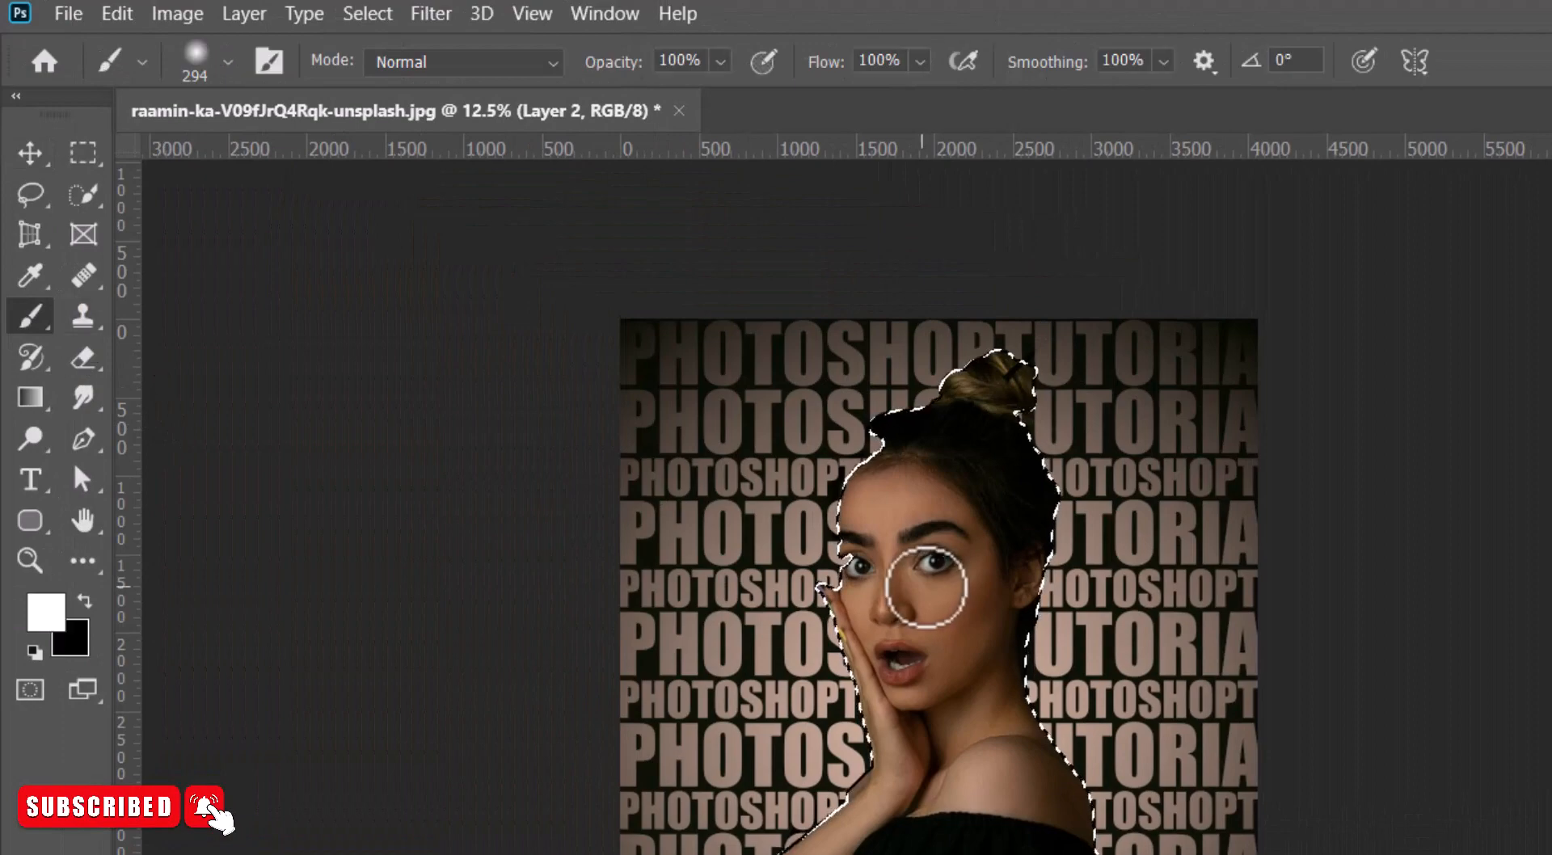
pyautogui.moveTo(1002, 713); pyautogui.dragTo(1085, 722)
pyautogui.moveTo(935, 457)
pyautogui.mouseDown()
pyautogui.moveTo(1003, 854)
pyautogui.moveTo(1021, 790)
pyautogui.moveTo(786, 818)
pyautogui.moveTo(766, 461)
pyautogui.mouseUp()
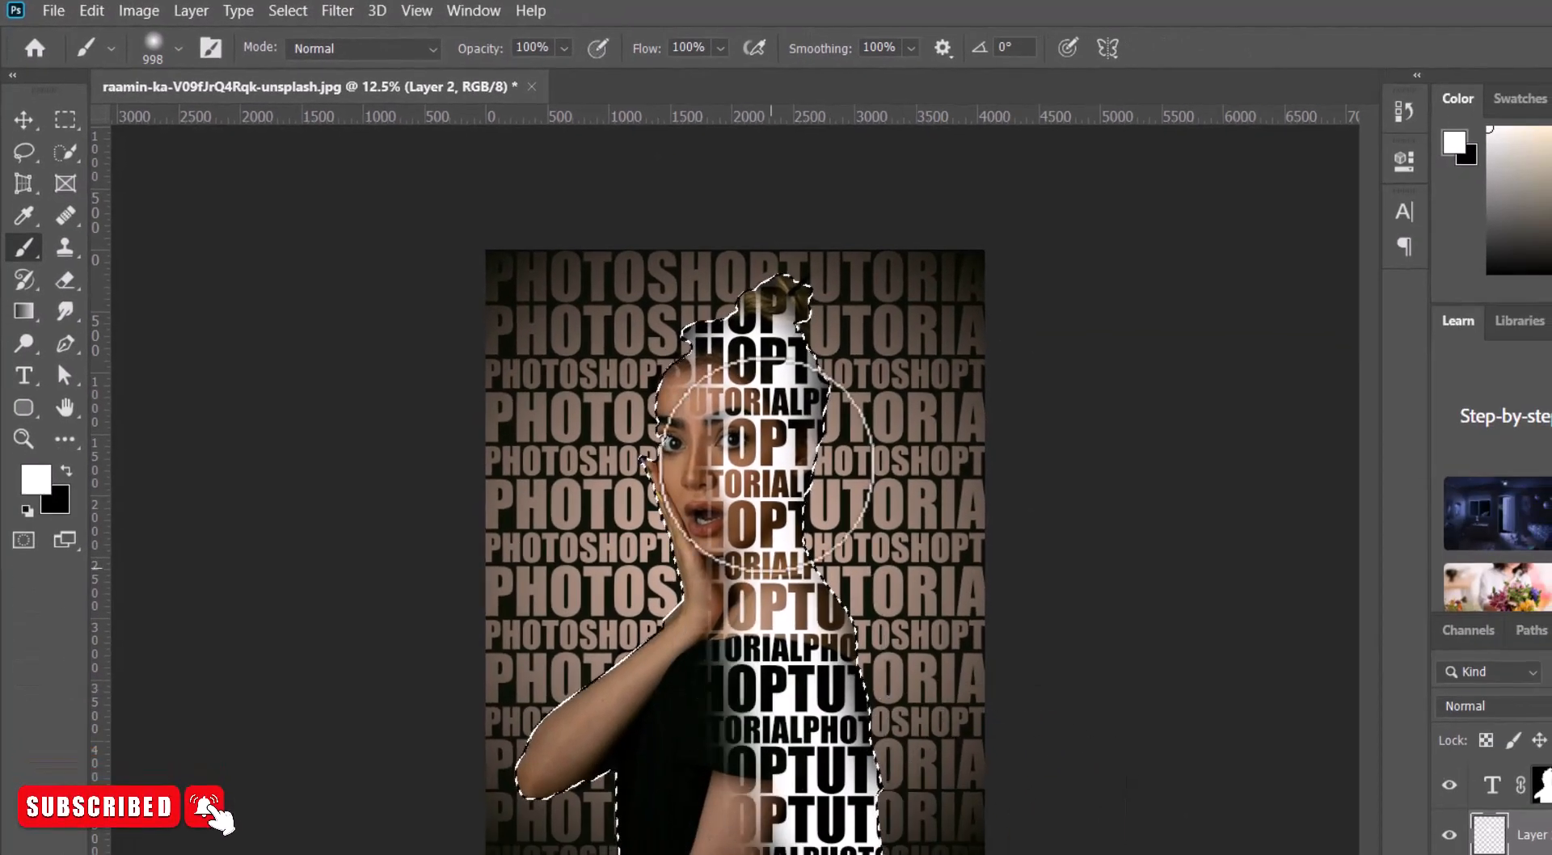
pyautogui.moveTo(671, 505)
pyautogui.mouseDown()
pyautogui.moveTo(684, 703)
pyautogui.moveTo(503, 782)
pyautogui.moveTo(781, 813)
pyautogui.mouseUp()
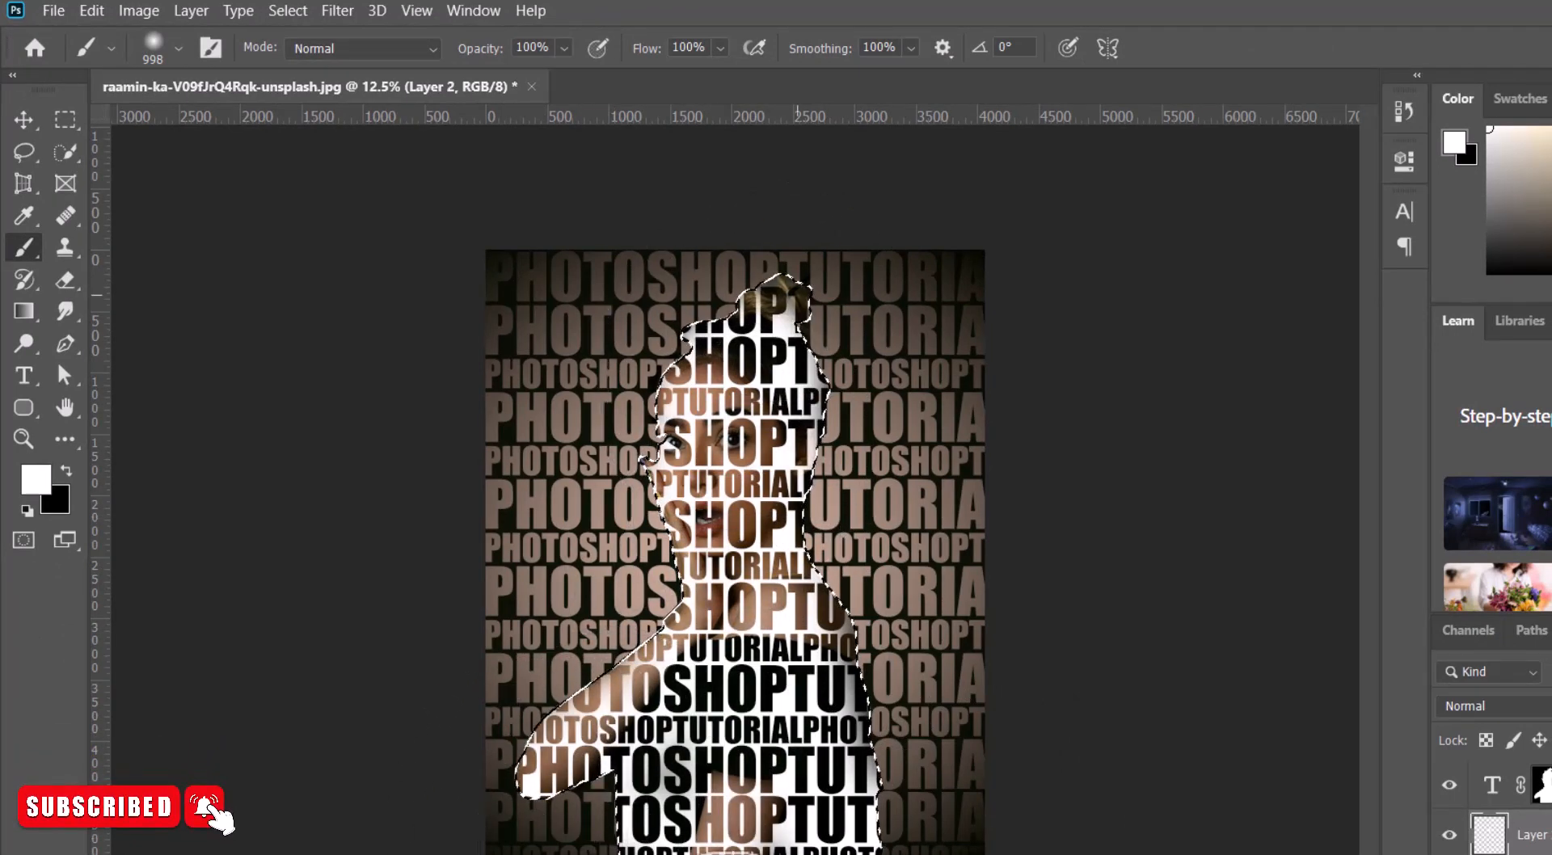
pyautogui.moveTo(797, 295)
pyautogui.mouseDown()
pyautogui.moveTo(877, 848)
pyautogui.moveTo(668, 647)
pyautogui.mouseUp()
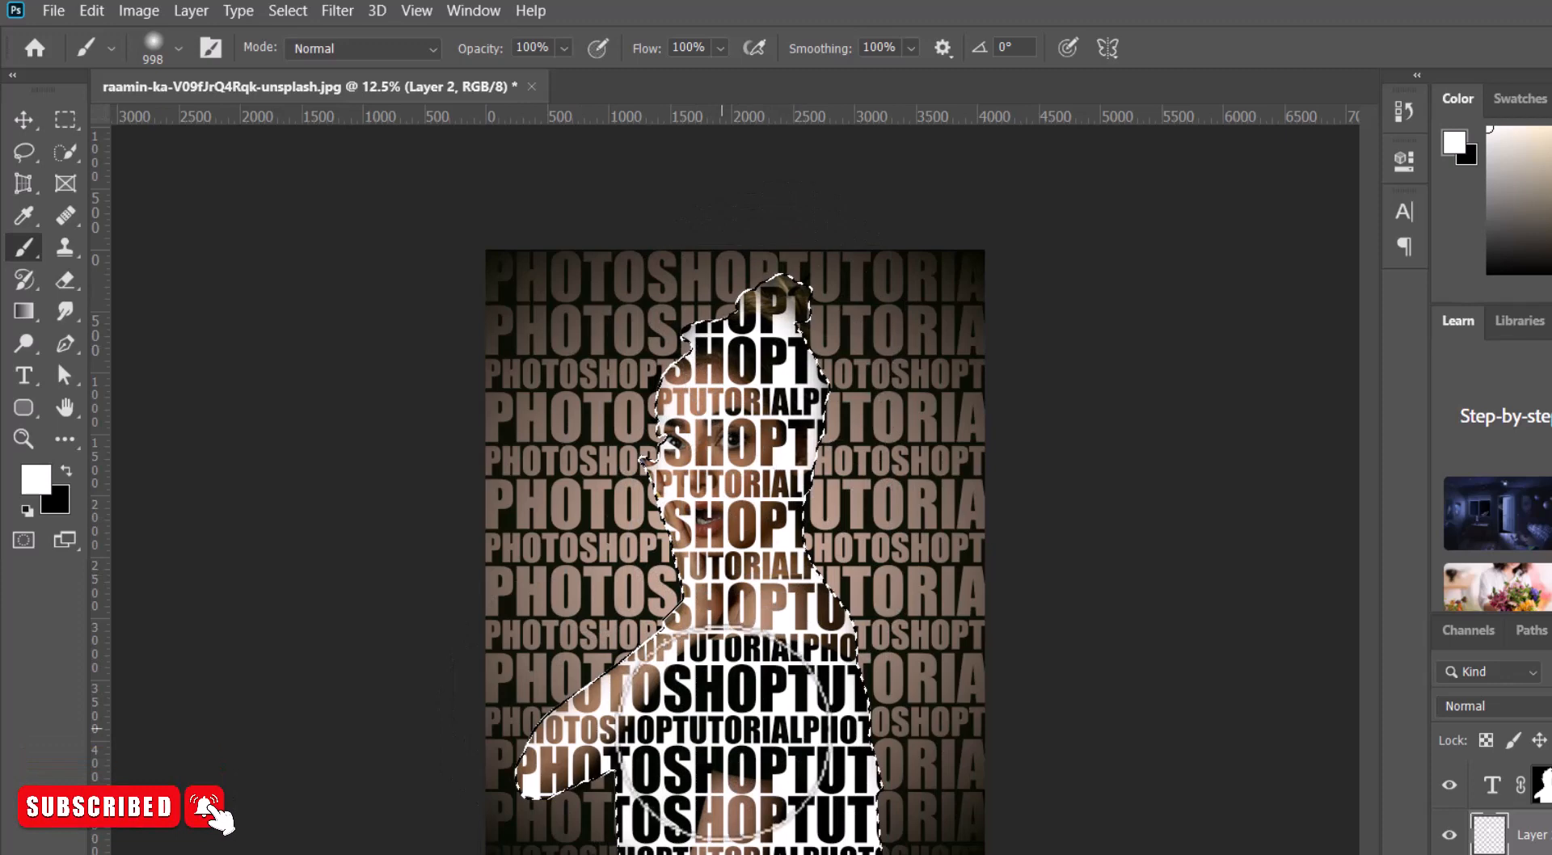
pyautogui.click(24, 122)
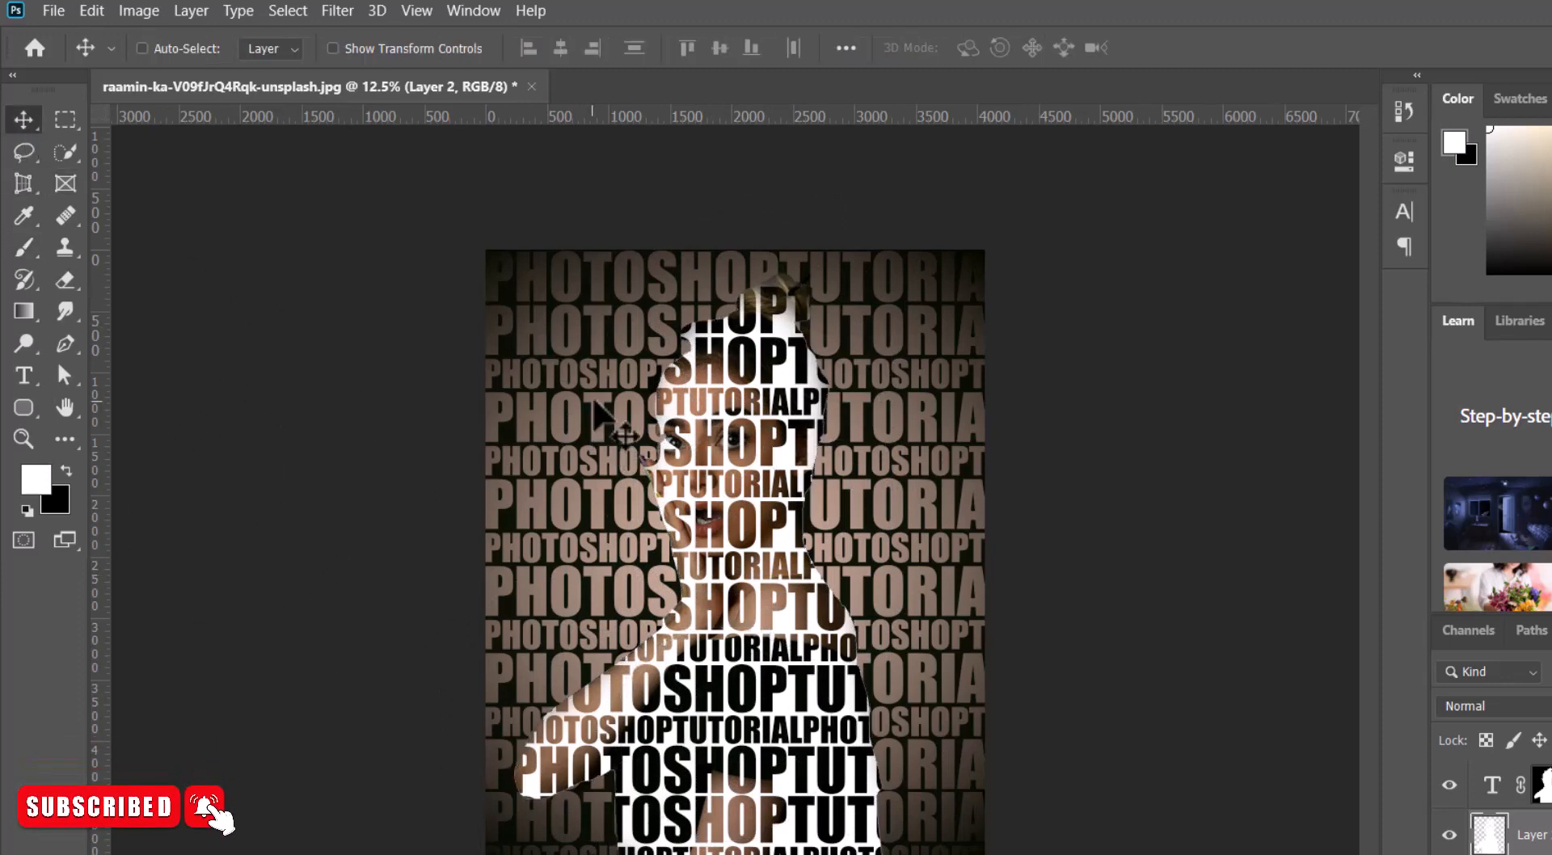
# Paint the silhouette on Layer 2 black with the 998 px soft brush, darkening the areas between the letters, and clear the selection
pyautogui.click(24, 247)
pyautogui.press('x')
pyautogui.moveTo(555, 312)
pyautogui.mouseDown()
pyautogui.moveTo(623, 347)
pyautogui.moveTo(640, 464)
pyautogui.mouseUp()
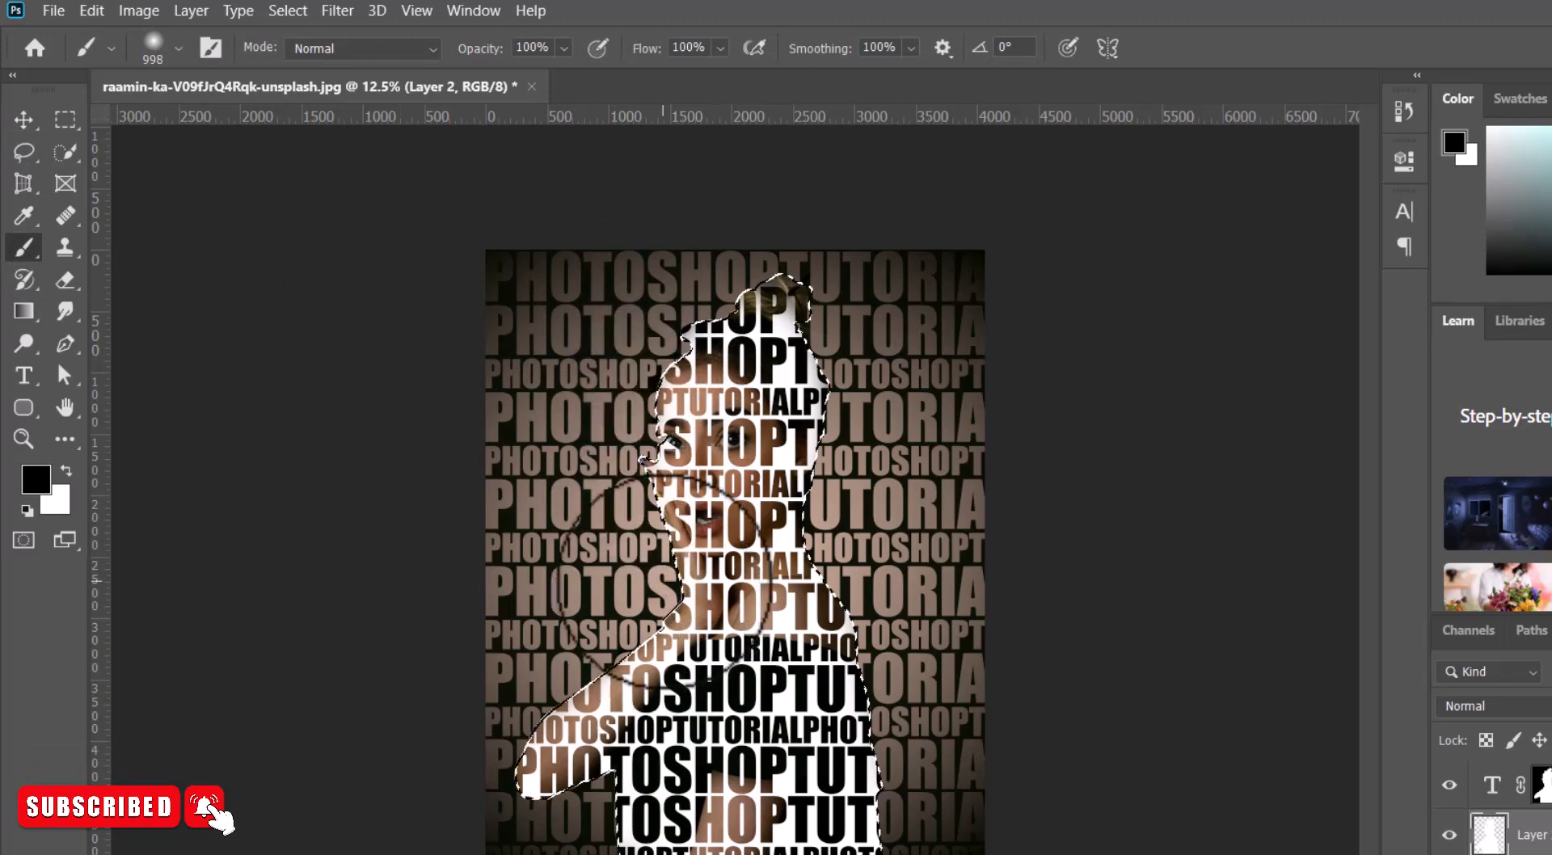
pyautogui.moveTo(675, 333); pyautogui.dragTo(697, 854)
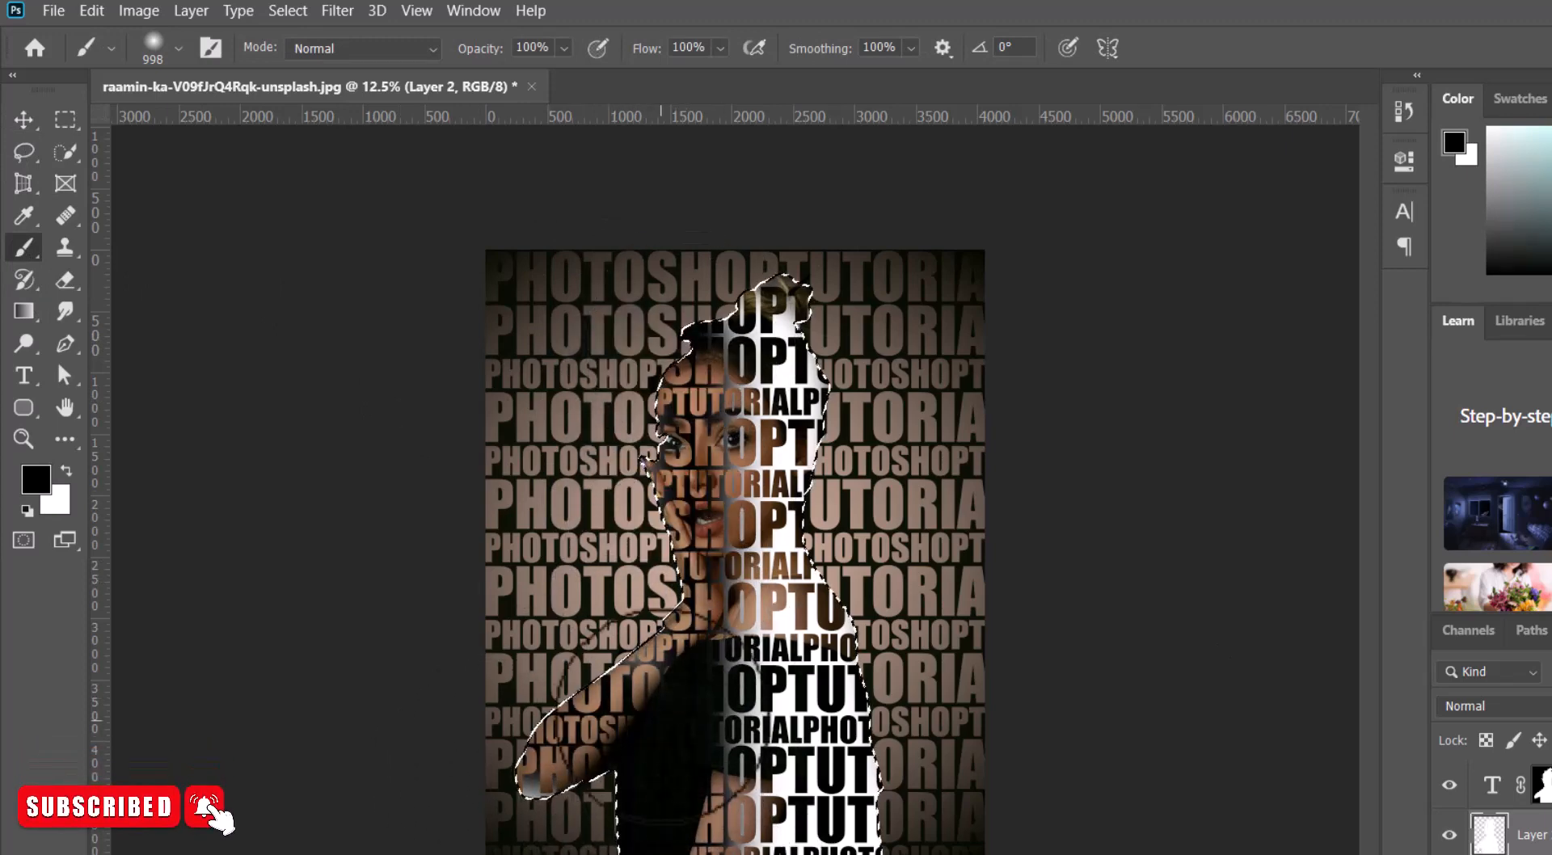
pyautogui.moveTo(801, 840)
pyautogui.mouseDown()
pyautogui.moveTo(832, 776)
pyautogui.moveTo(816, 680)
pyautogui.mouseUp()
pyautogui.moveTo(780, 598); pyautogui.dragTo(787, 202)
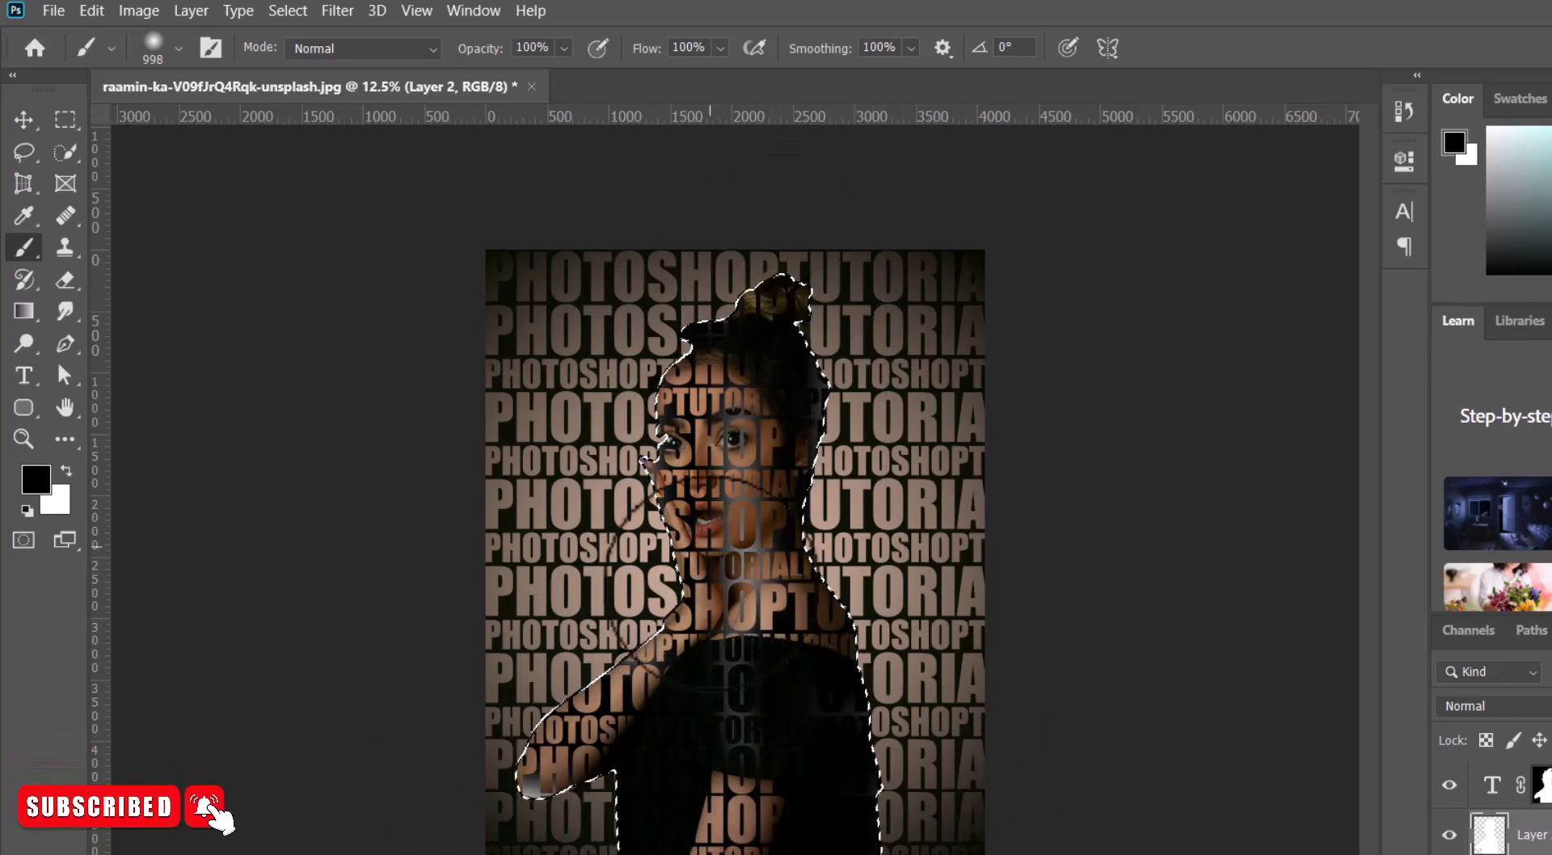
pyautogui.moveTo(712, 584)
pyautogui.mouseDown()
pyautogui.moveTo(726, 323)
pyautogui.moveTo(687, 598)
pyautogui.moveTo(532, 777)
pyautogui.mouseUp()
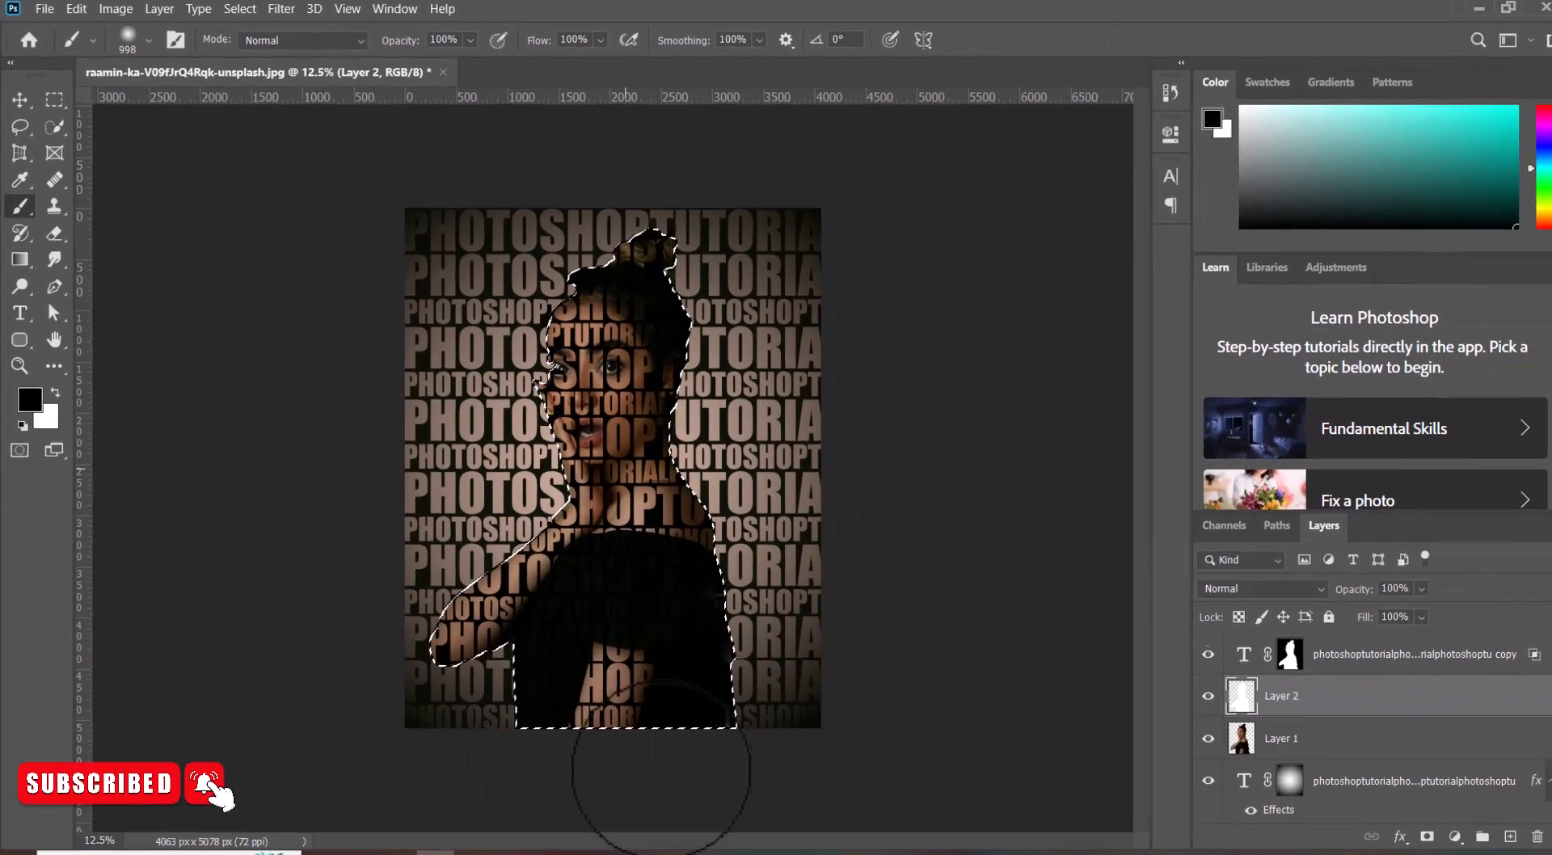
pyautogui.hotkey('ctrl', 'd')
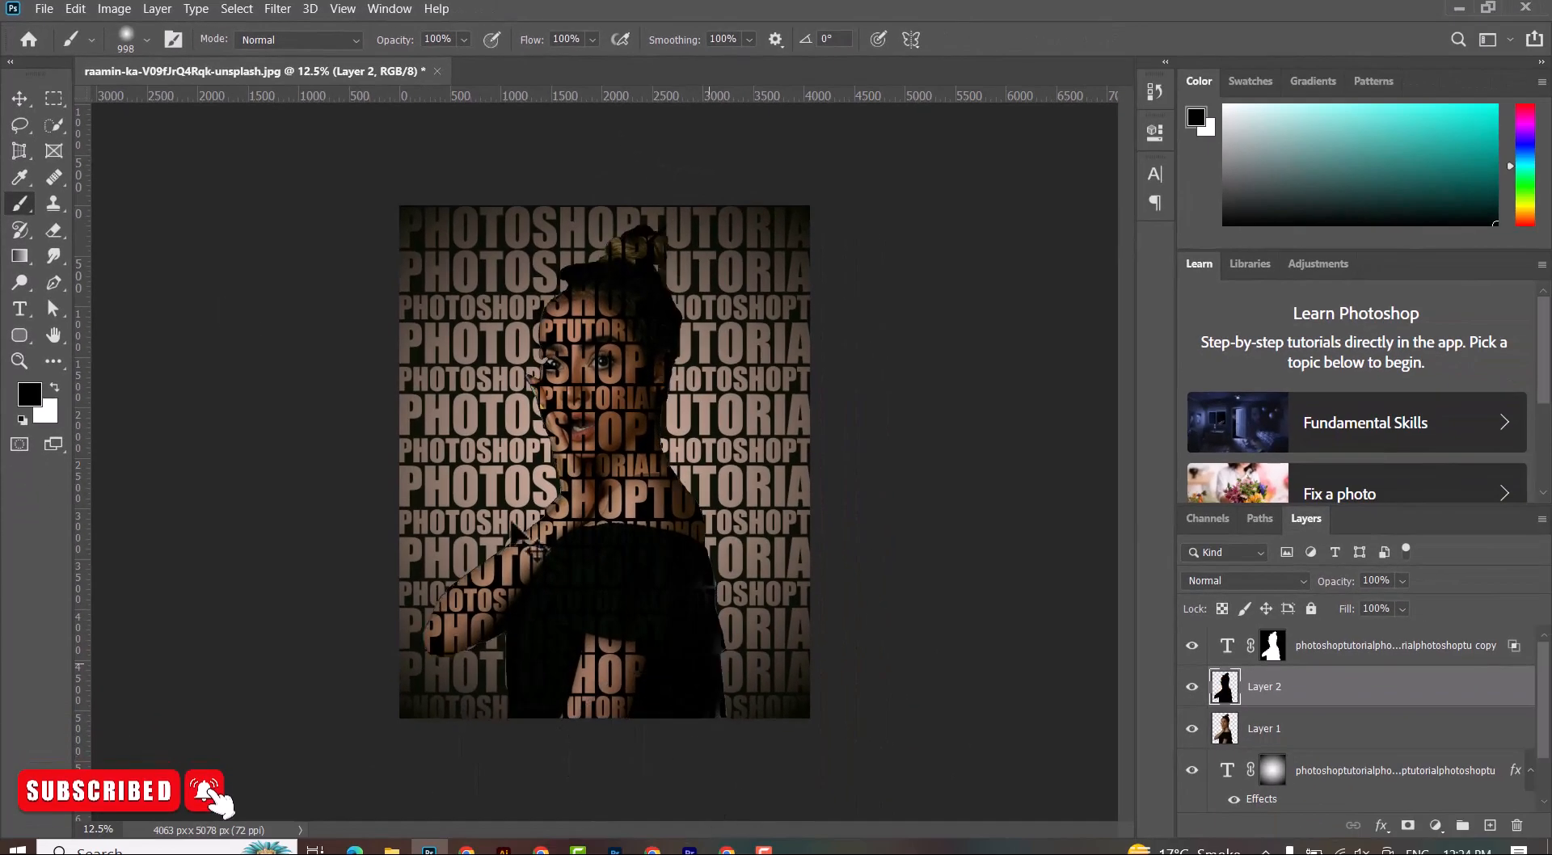
pyautogui.click(21, 118)
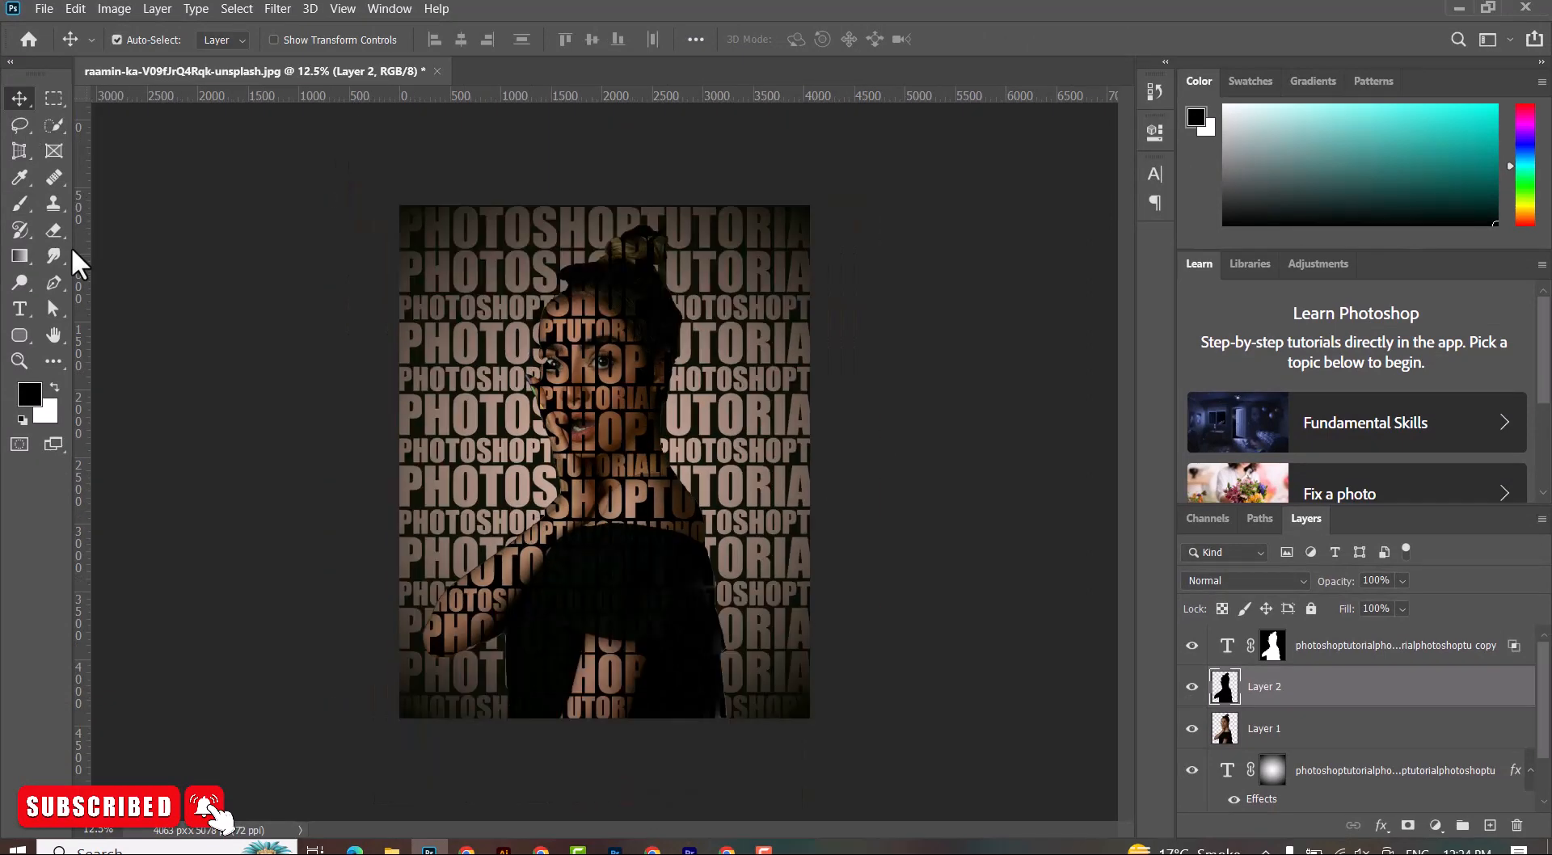